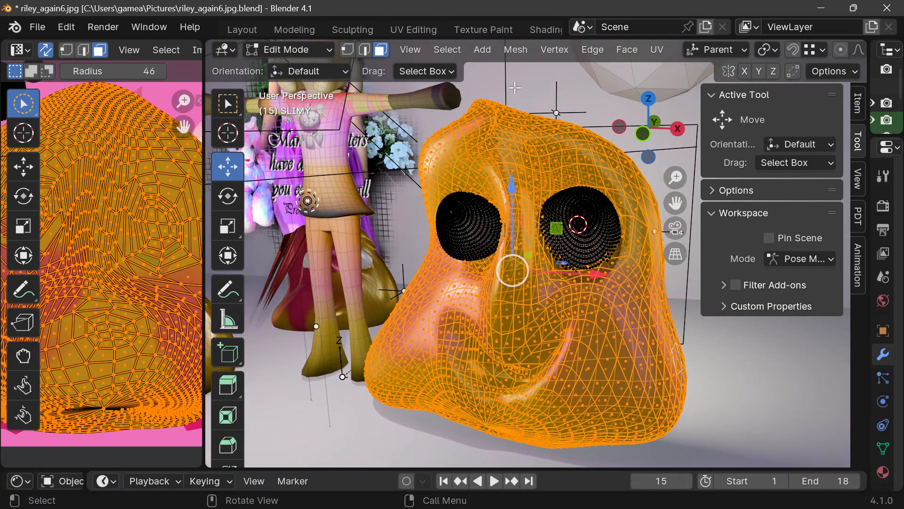
# - Widen the UV editor and examine the slime's eye and pupil UV islands on the slime-skin texture
pyautogui.scroll(6, 490, 242)
pyautogui.scroll(-6, 490, 241)
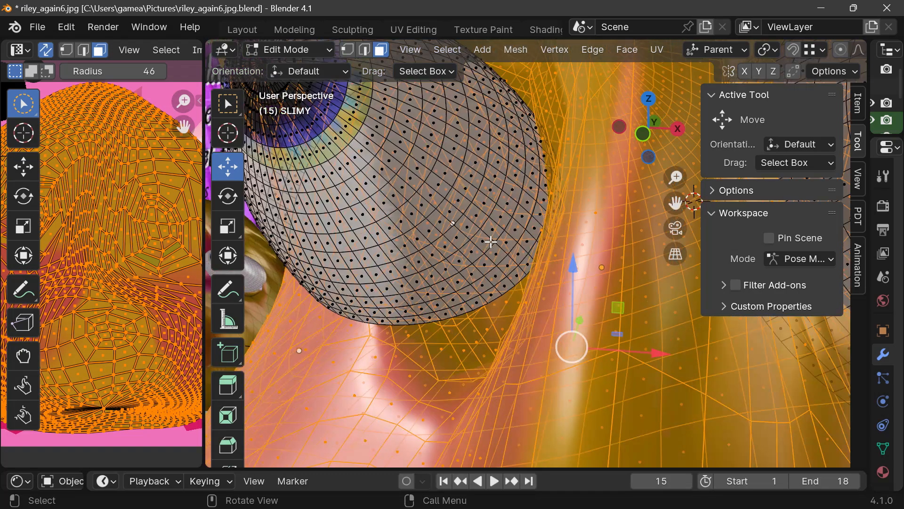
pyautogui.scroll(-3, 490, 241)
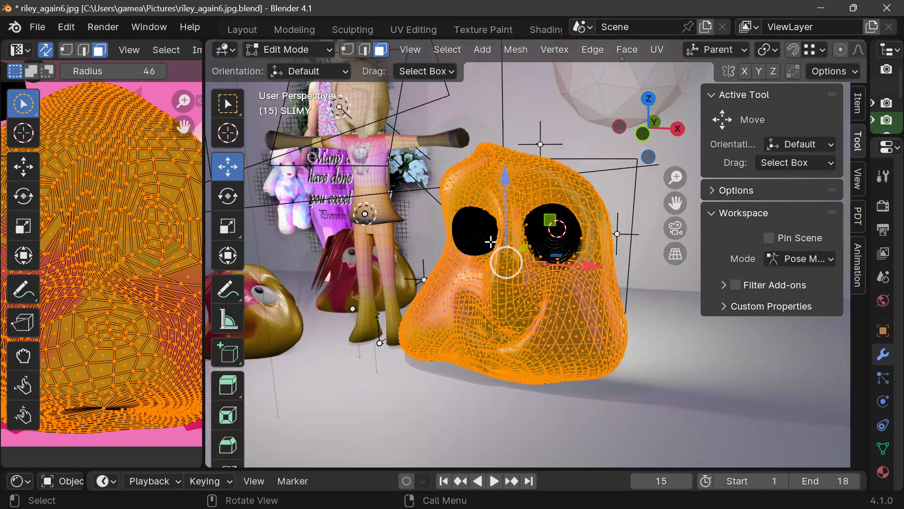
pyautogui.moveTo(490, 238); pyautogui.dragTo(459, 238, button='middle')
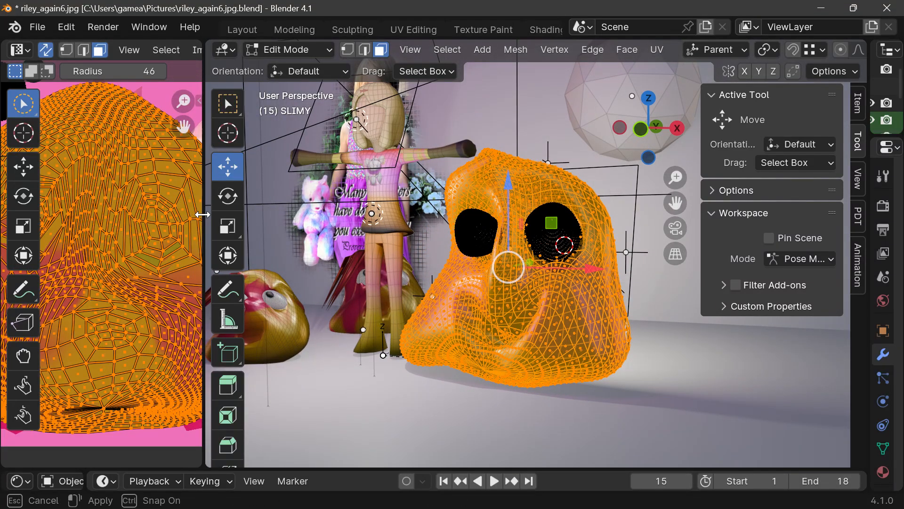
pyautogui.moveTo(203, 208); pyautogui.dragTo(542, 246)
pyautogui.scroll(6, 281, 134)
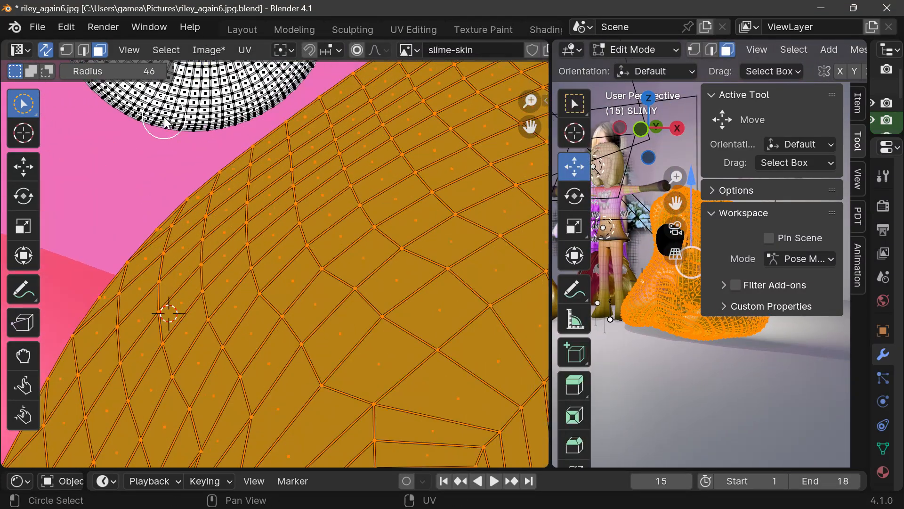
pyautogui.moveTo(530, 127); pyautogui.dragTo(547, 381)
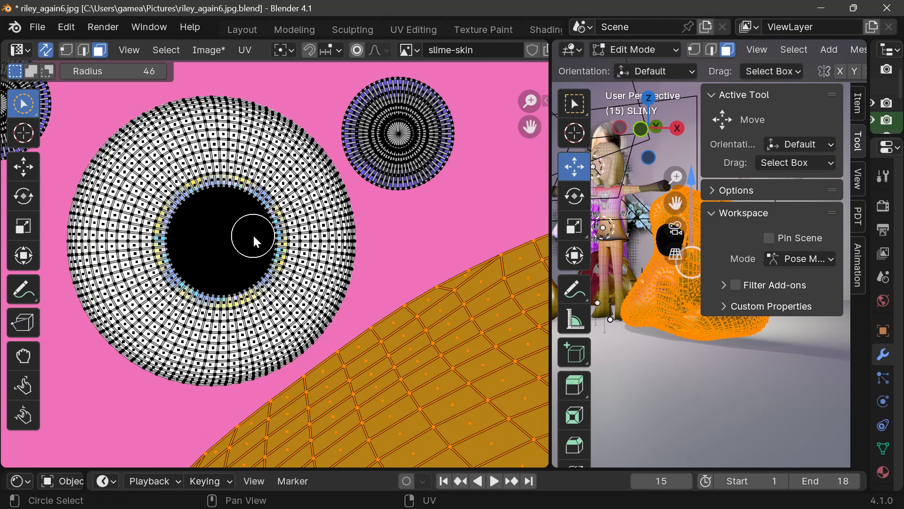
pyautogui.scroll(-4, 469, 165)
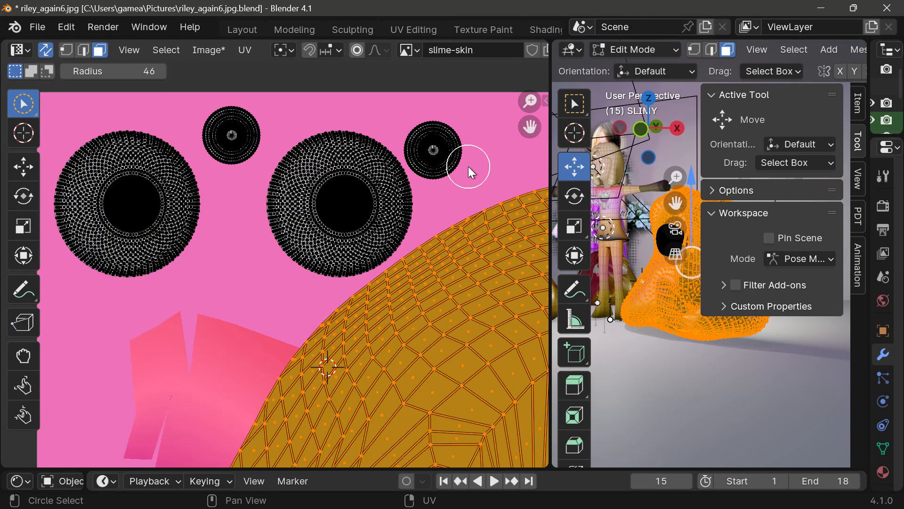
pyautogui.scroll(5, 470, 163)
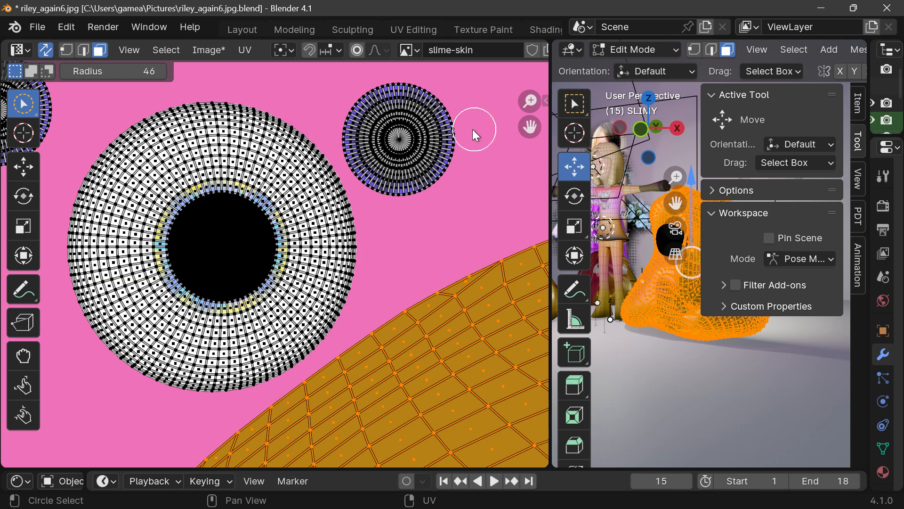
pyautogui.scroll(2, 476, 134)
pyautogui.scroll(3, 443, 137)
pyautogui.scroll(-3, 348, 218)
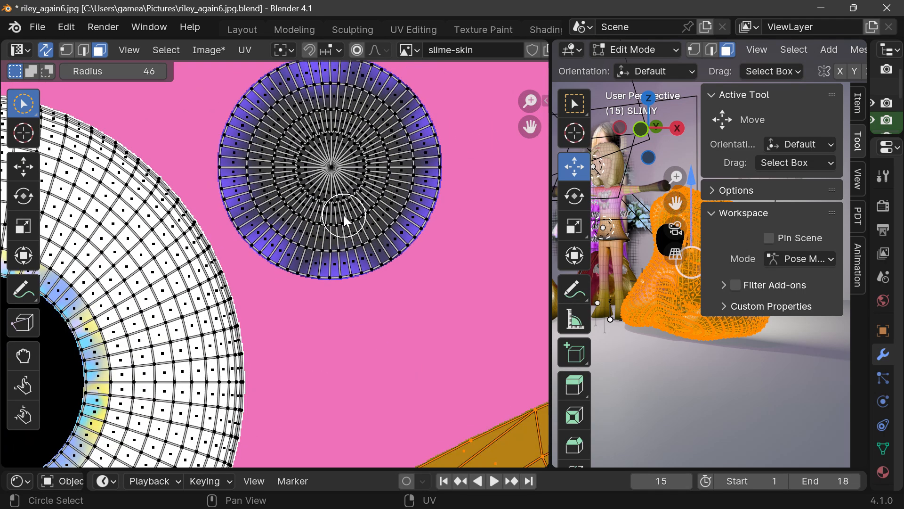
# - Compare the eye and pupil UV islands, inspecting the faces at the pupil's centre up close
pyautogui.moveTo(530, 127); pyautogui.dragTo(30, 153)
pyautogui.scroll(-2, 371, 202)
pyautogui.scroll(-4, 333, 242)
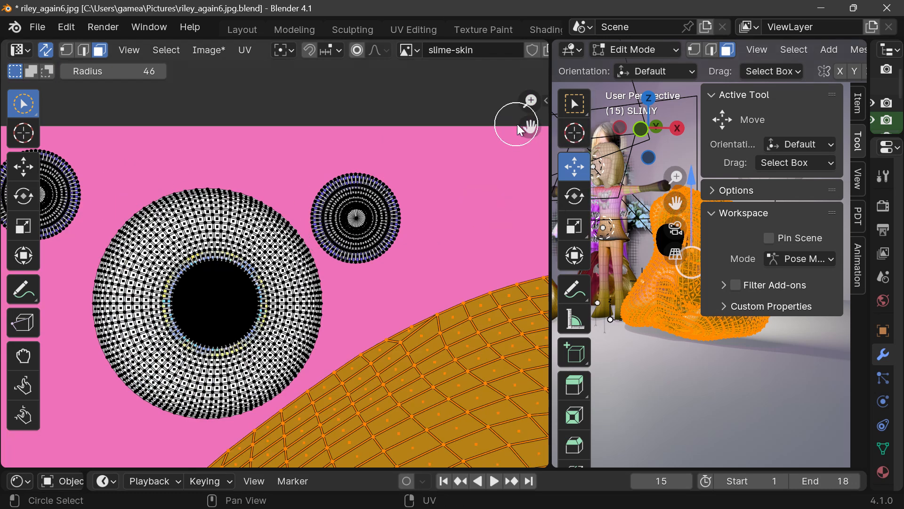
pyautogui.moveTo(530, 126); pyautogui.dragTo(73, 132)
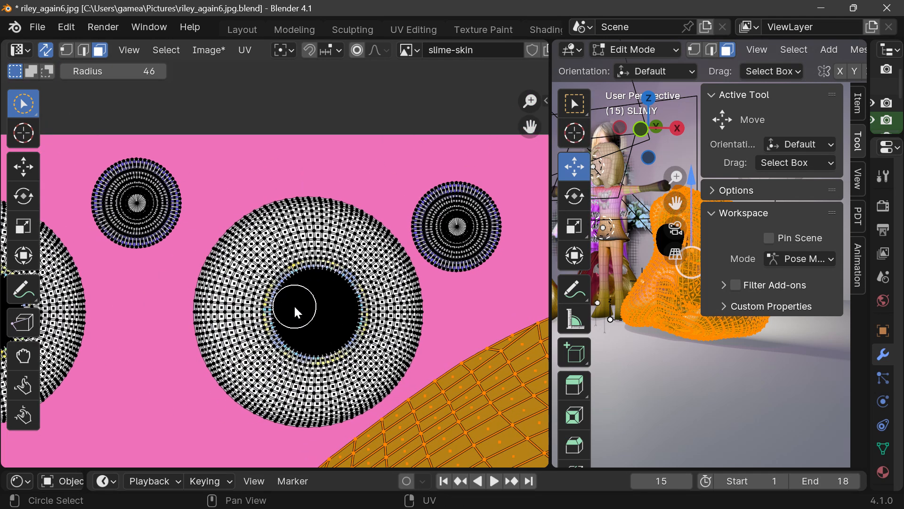
pyautogui.scroll(6, 295, 307)
pyautogui.scroll(-5, 331, 295)
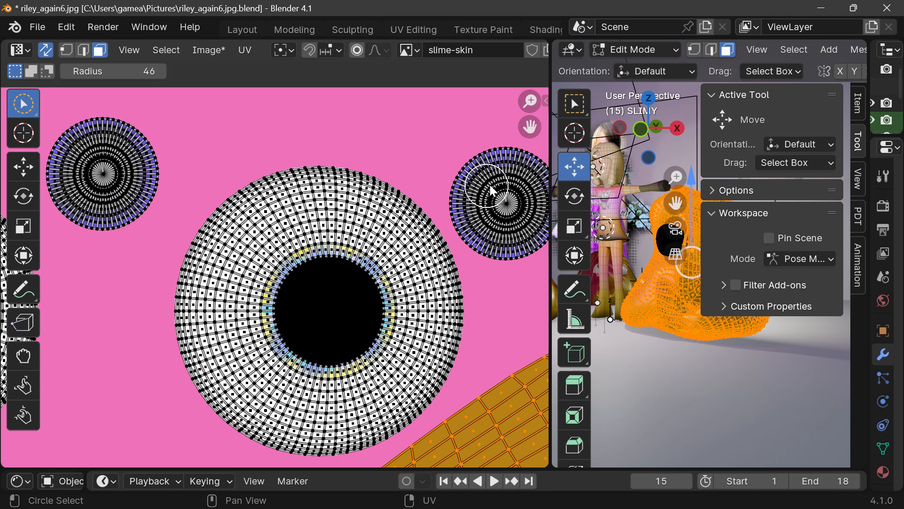
pyautogui.moveTo(524, 131); pyautogui.dragTo(430, 131)
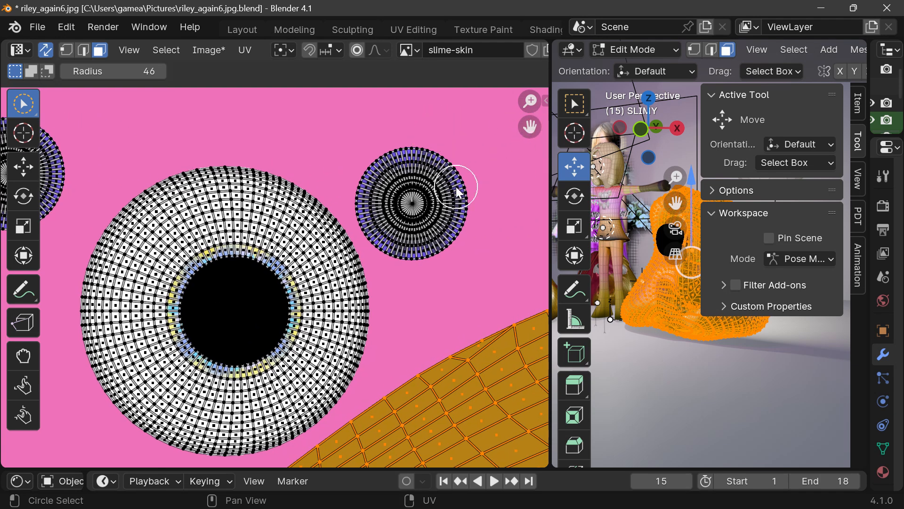
pyautogui.scroll(7, 454, 187)
pyautogui.scroll(4, 302, 237)
pyautogui.scroll(1, 297, 237)
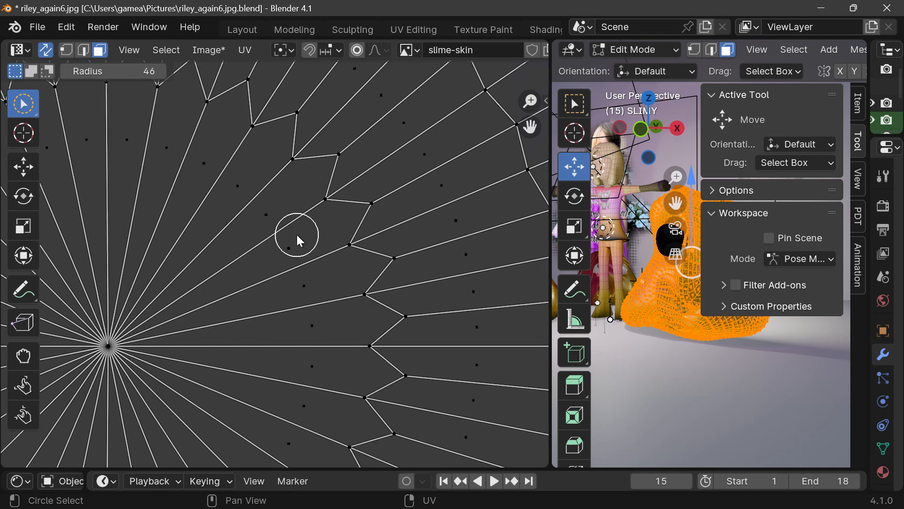
pyautogui.scroll(-8, 297, 238)
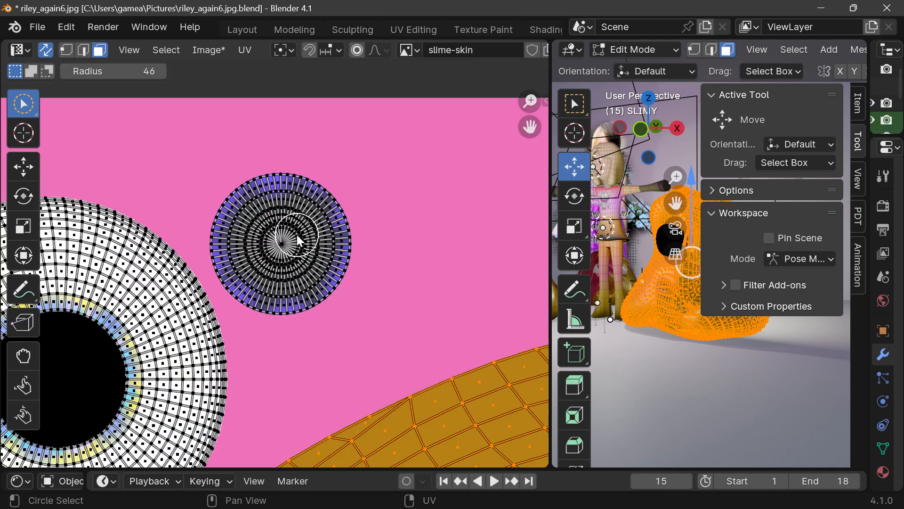
# - Examine how the slime's body UV islands lie over the painted slime-skin texture
pyautogui.moveTo(529, 126); pyautogui.dragTo(365, 390)
pyautogui.scroll(-8, 359, 332)
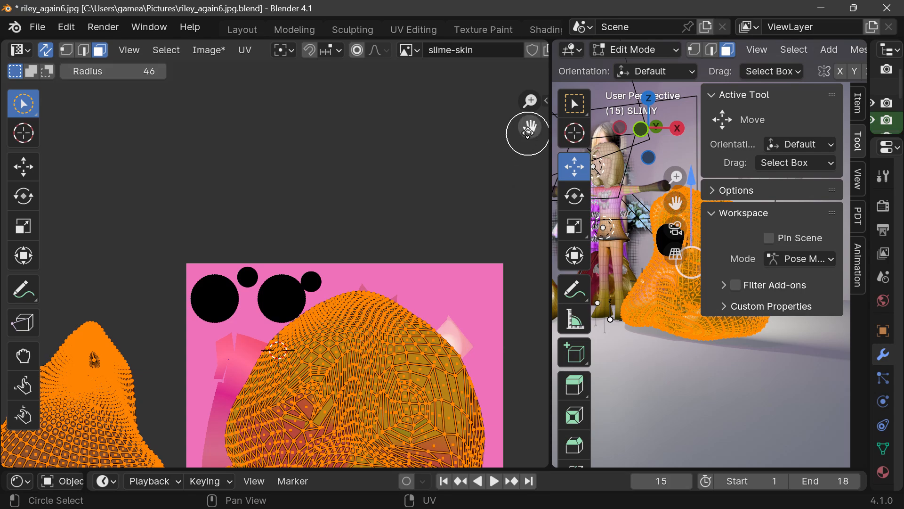
pyautogui.moveTo(531, 126); pyautogui.dragTo(498, 403)
pyautogui.scroll(5, 266, 362)
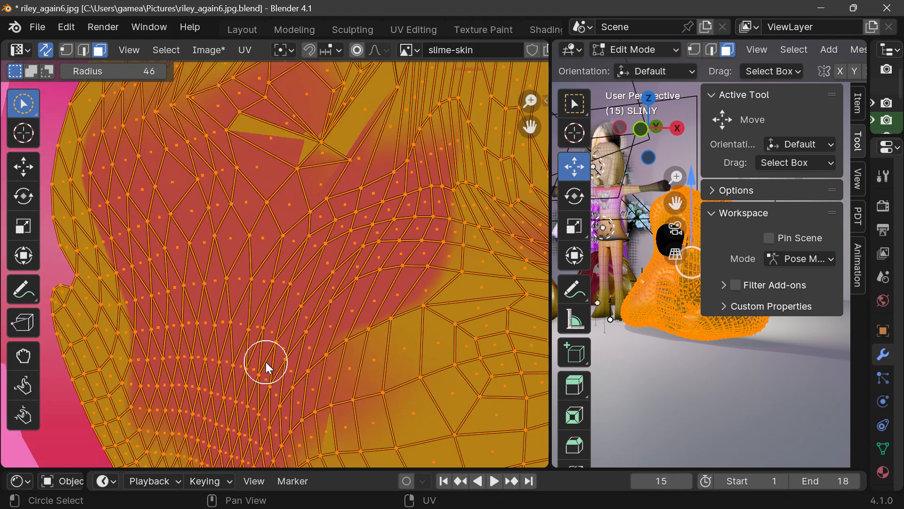
pyautogui.scroll(-2, 266, 362)
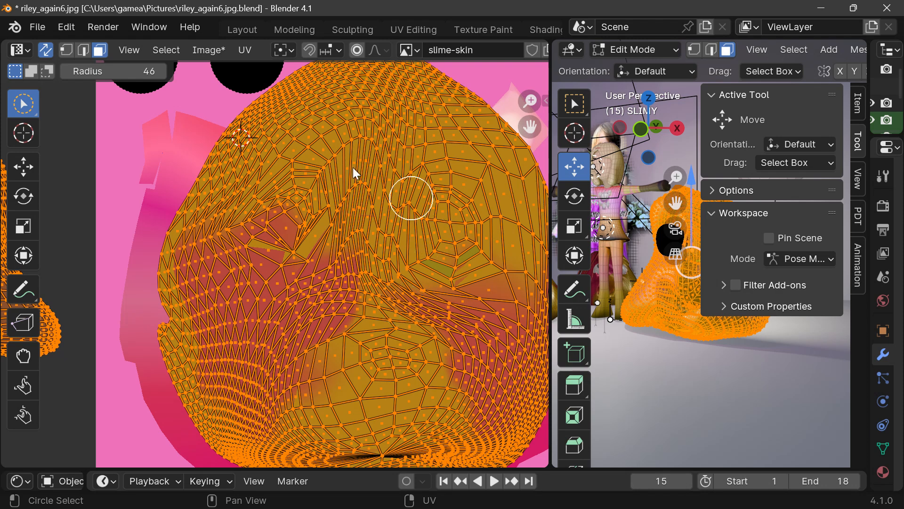
# - Clear the selection, select the linked front body UV island, and narrow the UV editor to enlarge the 3D viewport
pyautogui.click(119, 159)
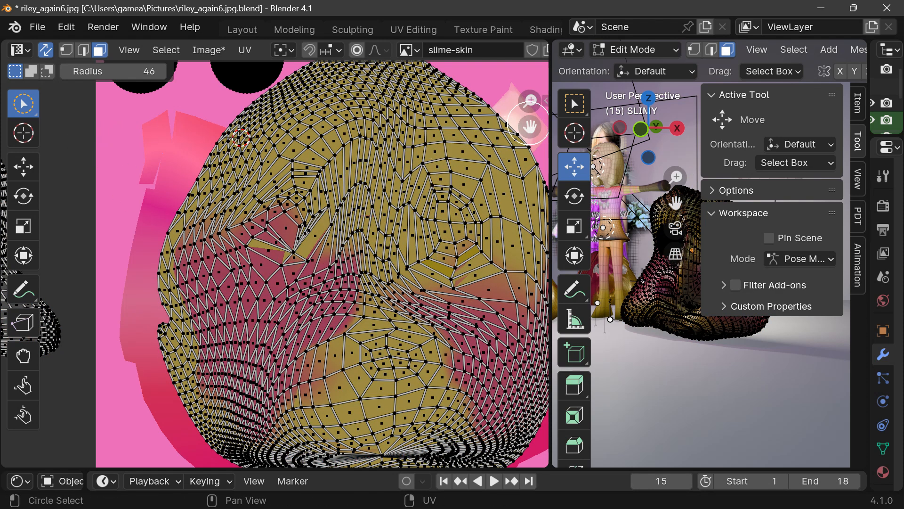
pyautogui.moveTo(529, 126); pyautogui.dragTo(459, 180)
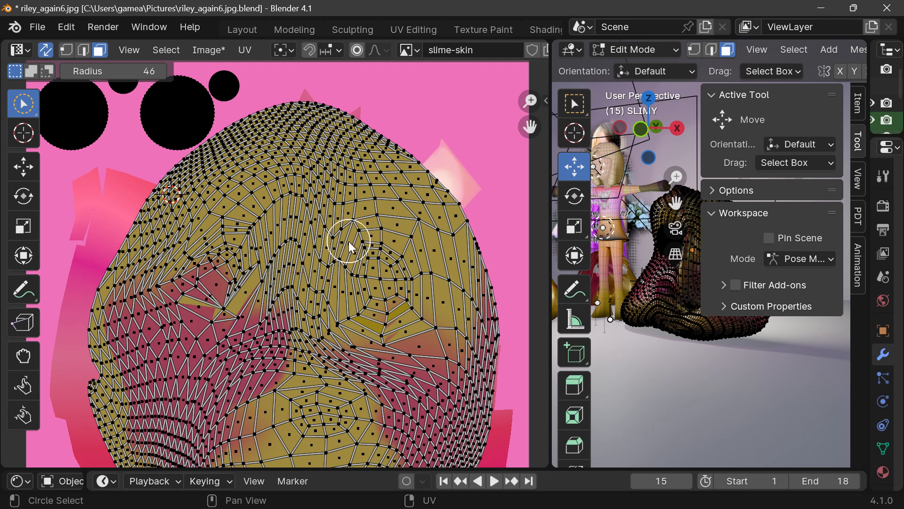
pyautogui.press('l')
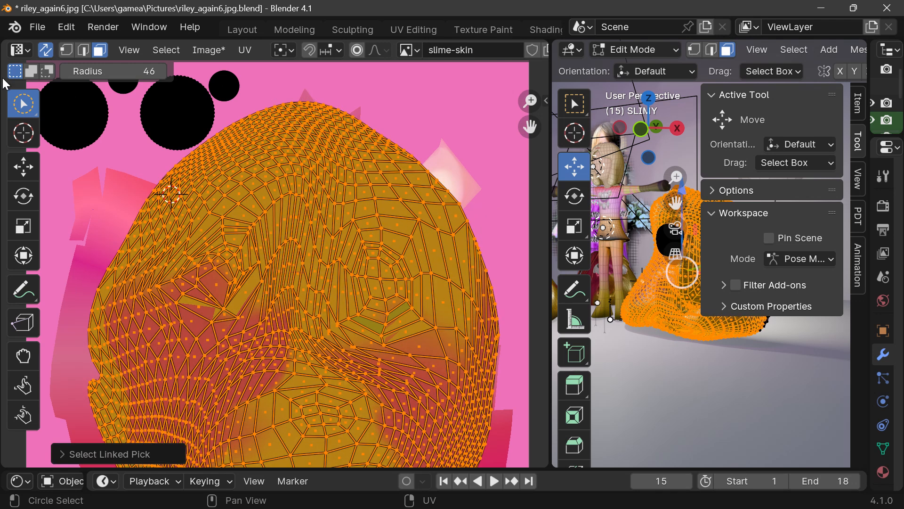
pyautogui.click(27, 51)
pyautogui.click(57, 132)
pyautogui.moveTo(553, 97); pyautogui.dragTo(217, 97)
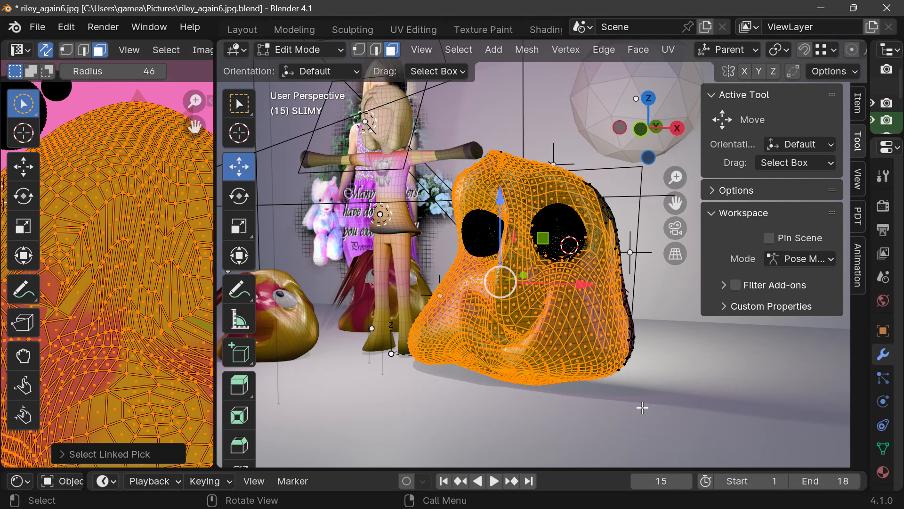
# - Deselect everything in the 3D viewport and select the slime's whole linked body, delimited by seam
pyautogui.hotkey('alt', 'a')
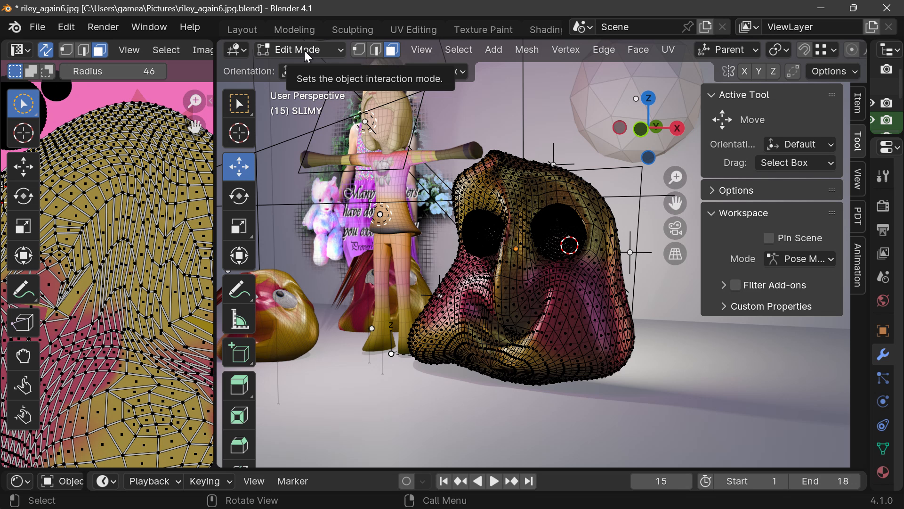
pyautogui.click(236, 50)
pyautogui.click(262, 95)
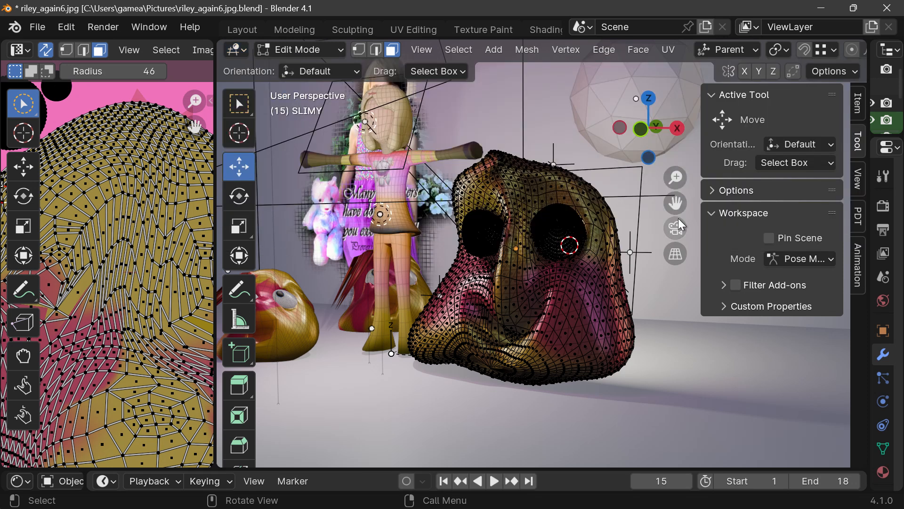
pyautogui.moveTo(676, 203); pyautogui.dragTo(554, 342)
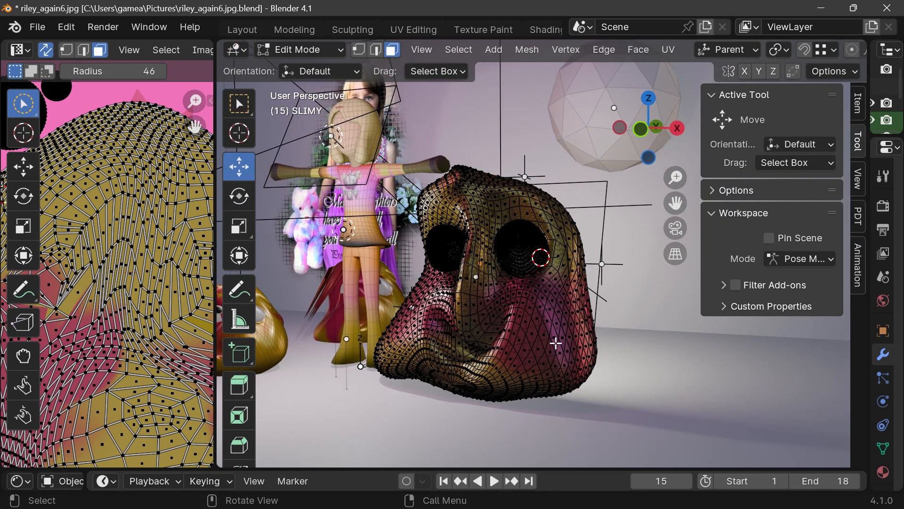
pyautogui.hotkey('ctrl', 'l')
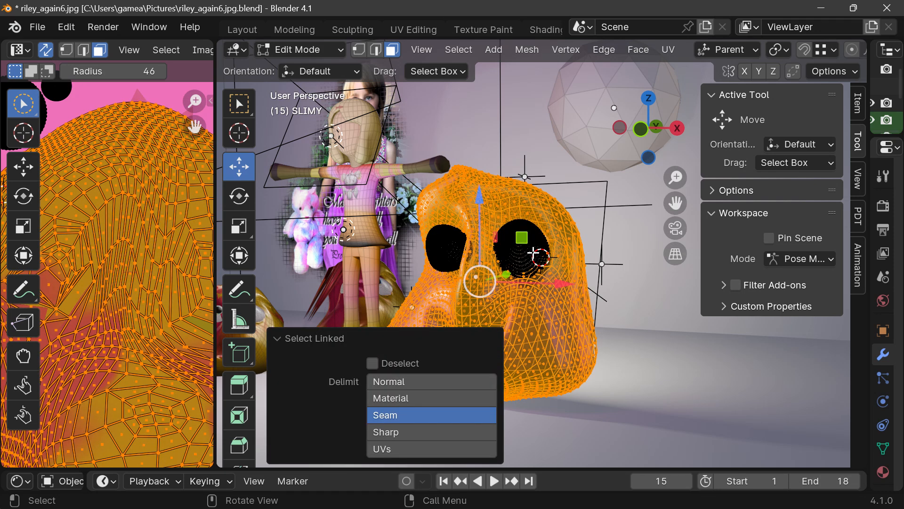
# - Add the linked geometry of both eyes to the body selection and undo both additions
pyautogui.press('l')
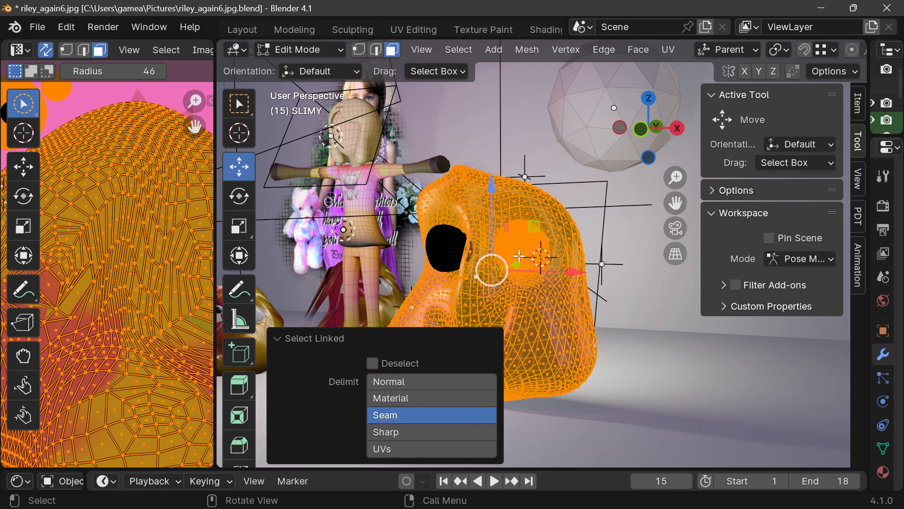
pyautogui.press('l')
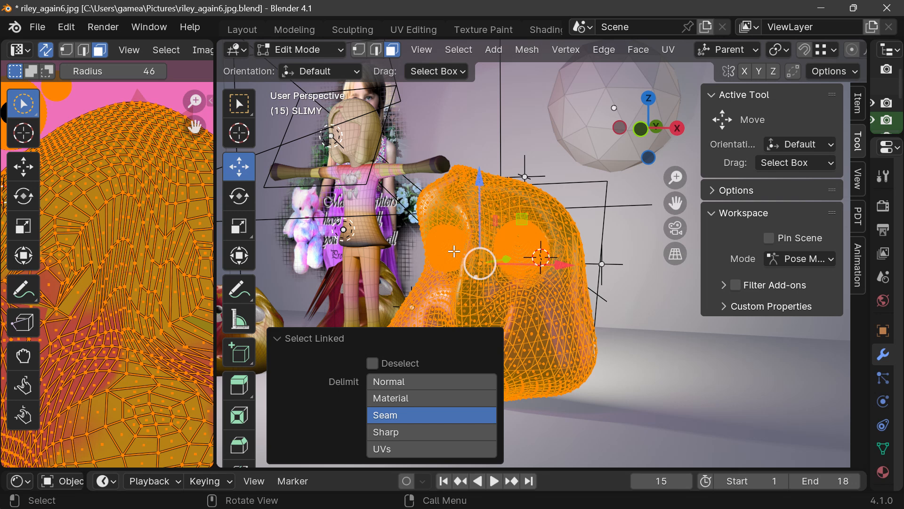
pyautogui.hotkey('ctrl', 'z')
pyautogui.hotkey('ctrl', 'z')
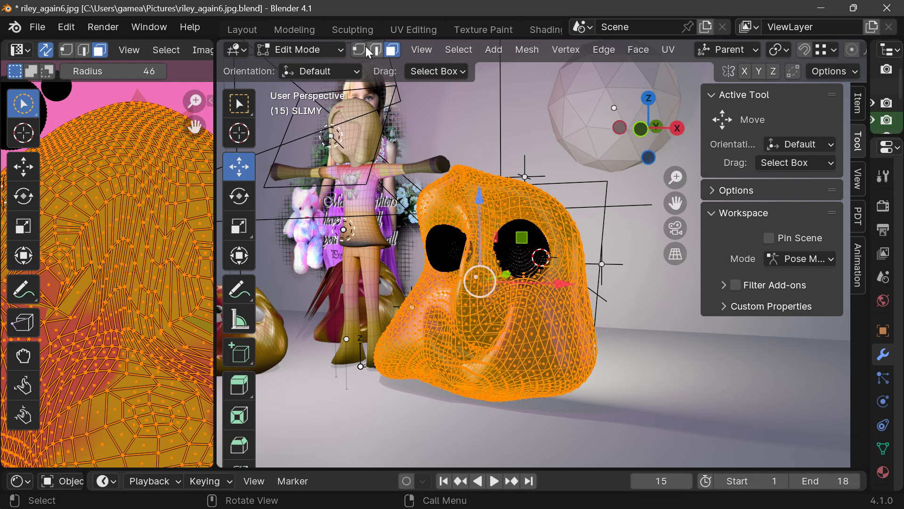
# - Switch the slime from Edit Mode to Texture Paint mode with only its body faces selected
pyautogui.moveTo(659, 142); pyautogui.dragTo(636, 142)
pyautogui.scroll(2, 592, 195)
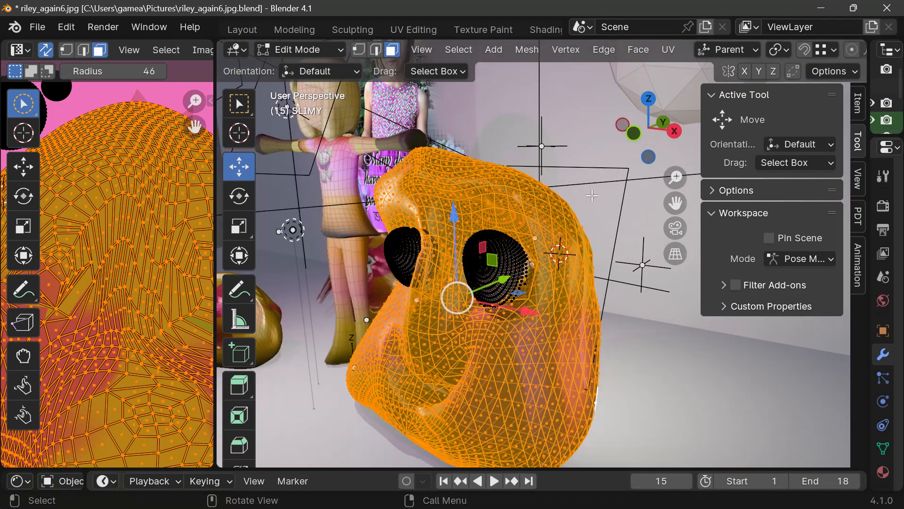
pyautogui.scroll(4, 592, 195)
pyautogui.moveTo(675, 203); pyautogui.dragTo(793, 131)
pyautogui.moveTo(673, 205); pyautogui.dragTo(660, 219)
pyautogui.click(318, 50)
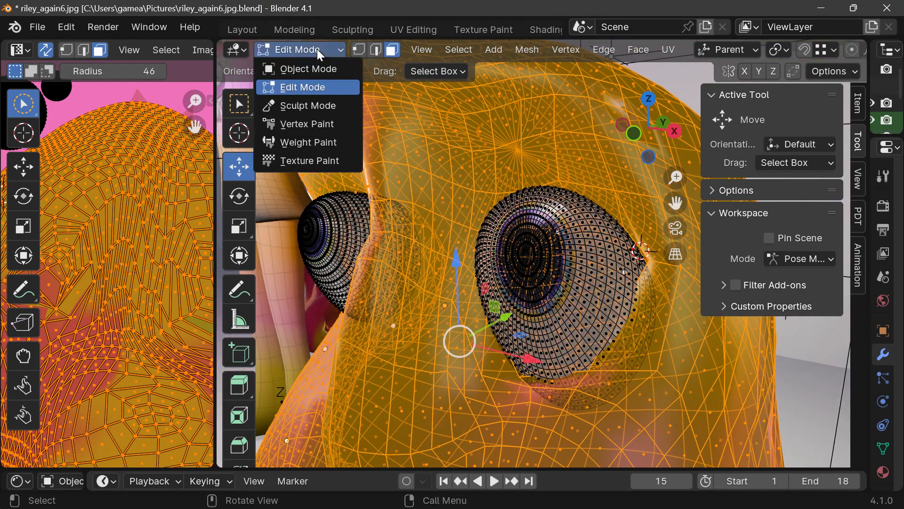
pyautogui.click(303, 160)
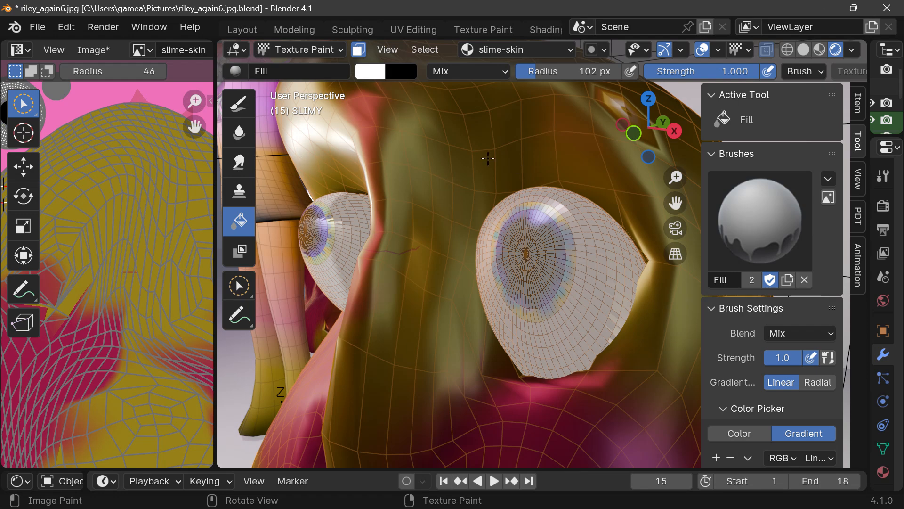
# - Resize the areas around the 3D viewport to widen the properties editor, and collapse the Active Tool settings
pyautogui.moveTo(215, 199); pyautogui.dragTo(176, 204)
pyautogui.scroll(-3, 470, 242)
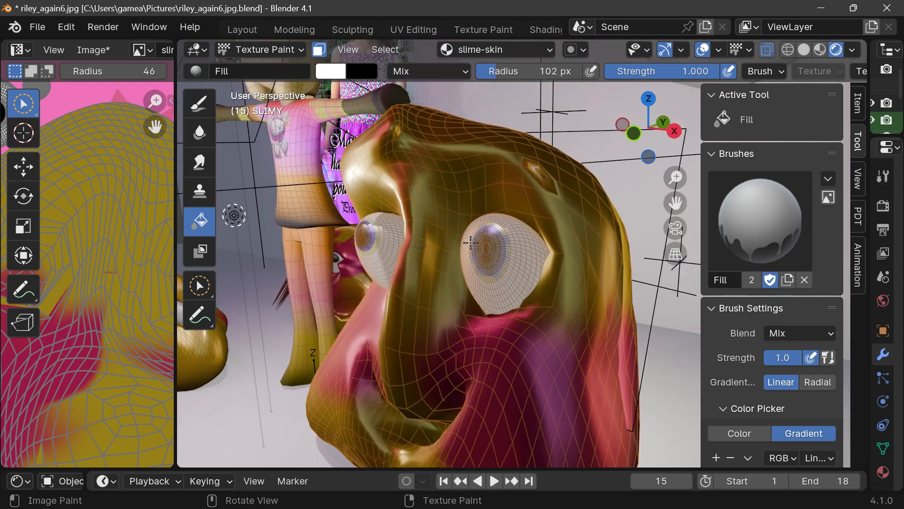
pyautogui.scroll(3, 470, 242)
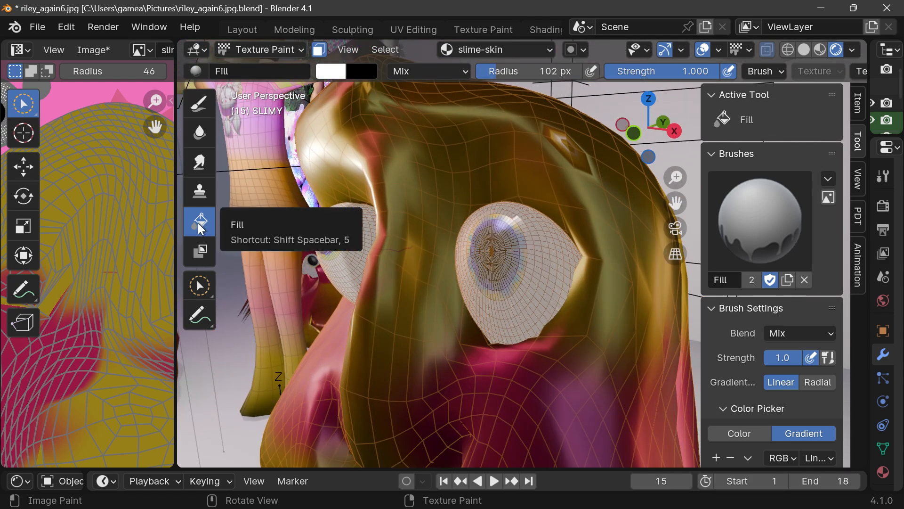
pyautogui.moveTo(865, 126); pyautogui.dragTo(785, 126)
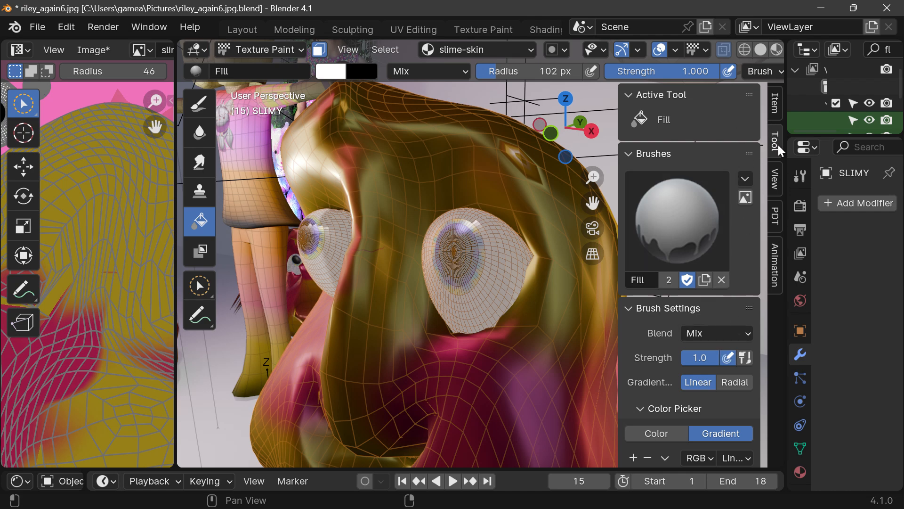
pyautogui.click(630, 98)
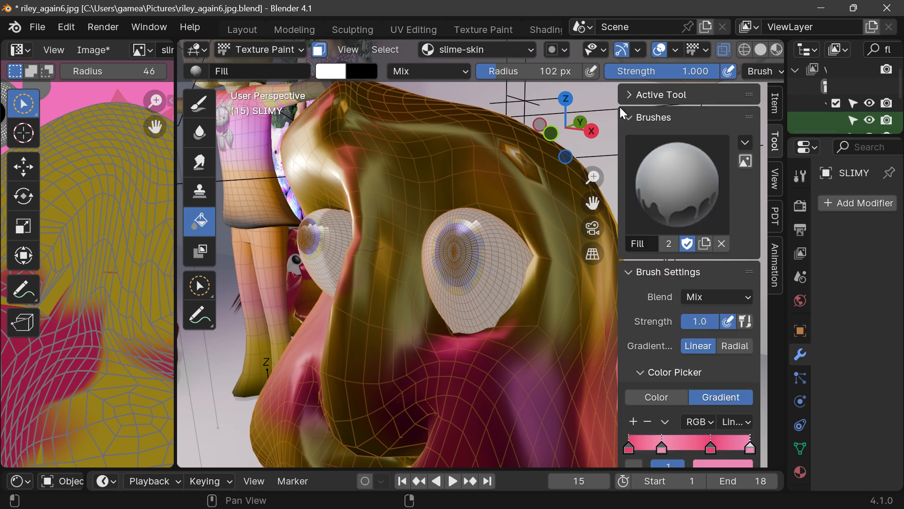
# - Hide the 3D viewport's sidebar, orbit around the slime's face, and show the sidebar again
pyautogui.moveTo(620, 106); pyautogui.dragTo(806, 90)
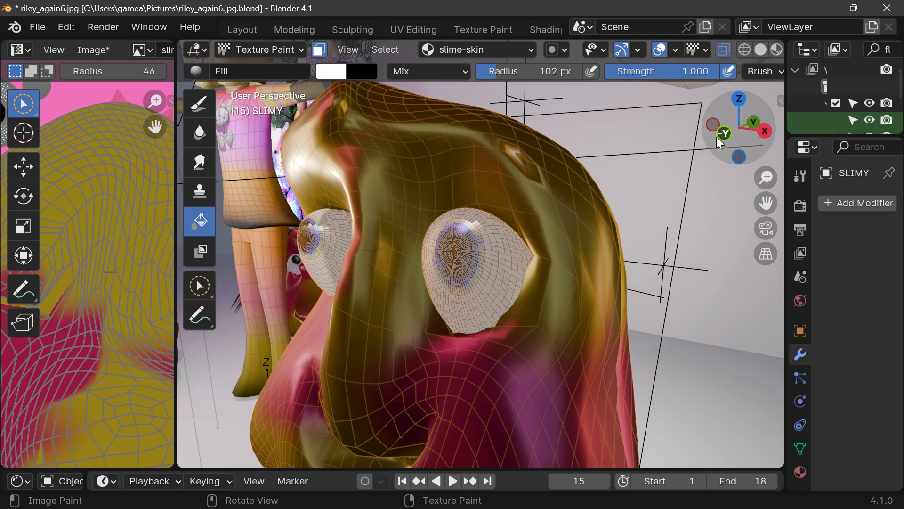
pyautogui.moveTo(755, 122); pyautogui.dragTo(323, 187)
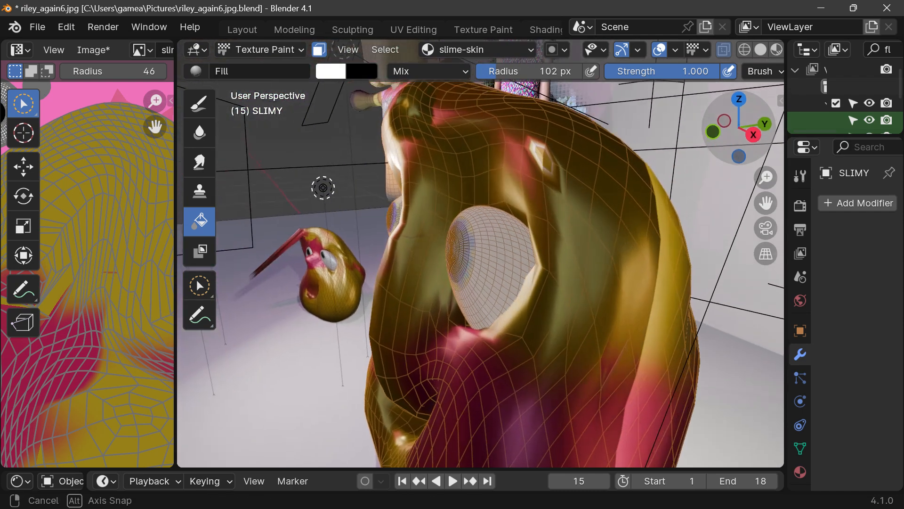
pyautogui.moveTo(706, 125); pyautogui.dragTo(737, 167)
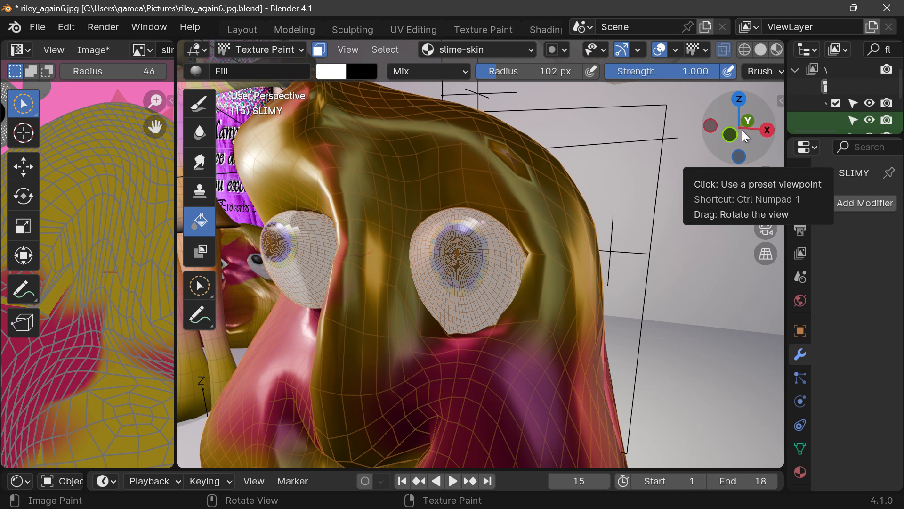
pyautogui.click(781, 101)
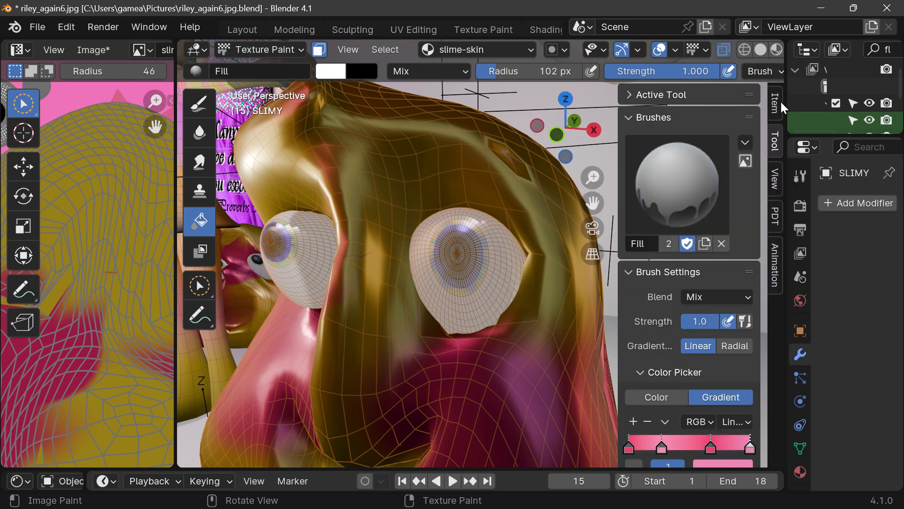
# - Collapse the Brushes, Brush Settings, Symmetry and Options sections, and expand only Brushes and Brush Settings again
pyautogui.click(628, 116)
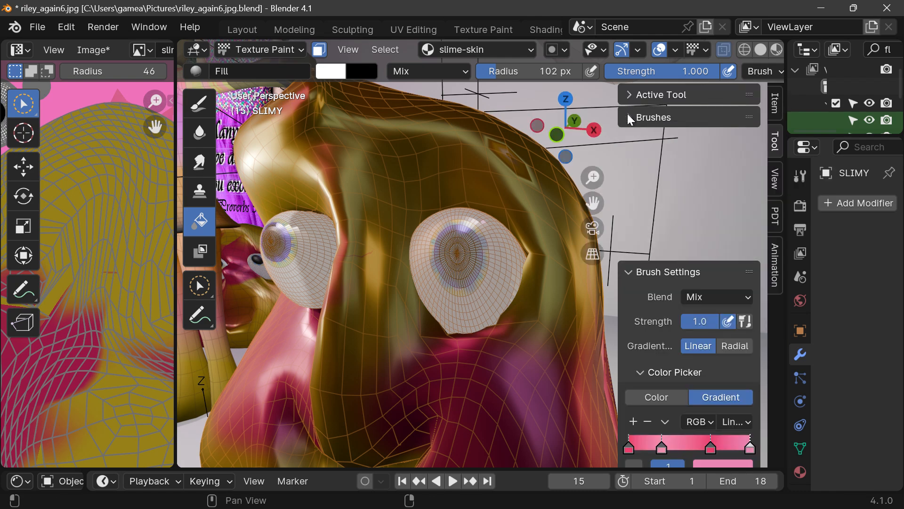
pyautogui.click(633, 140)
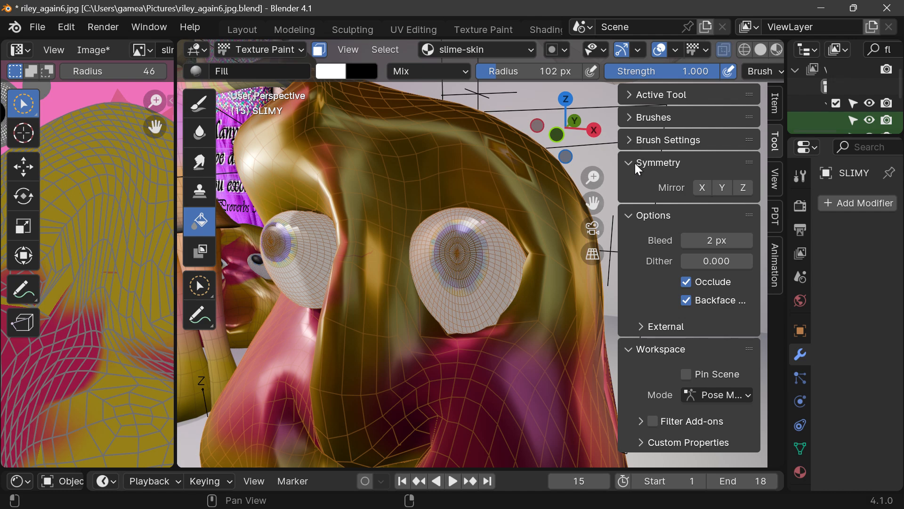
pyautogui.click(635, 163)
pyautogui.click(628, 185)
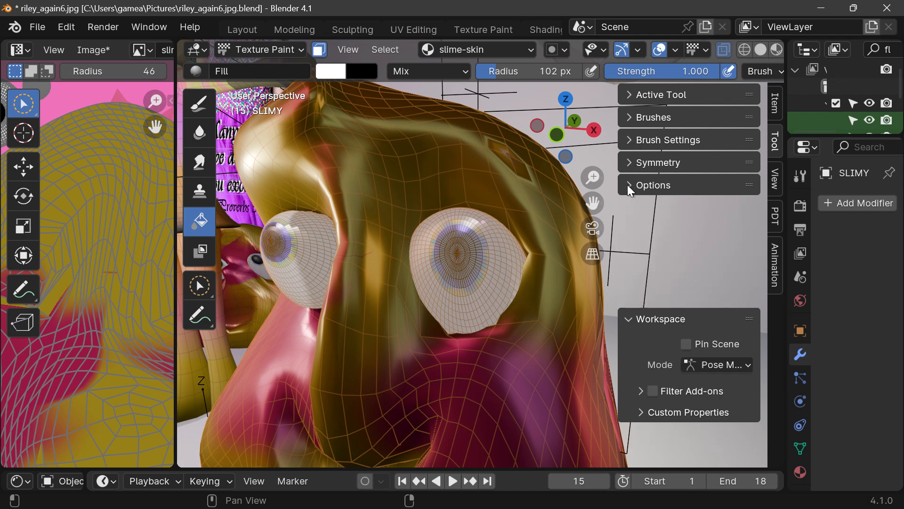
pyautogui.click(628, 117)
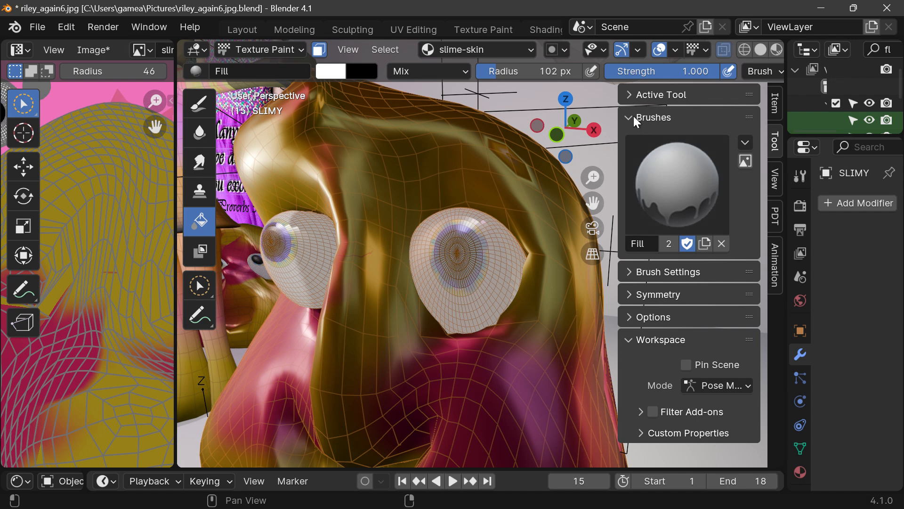
pyautogui.click(629, 272)
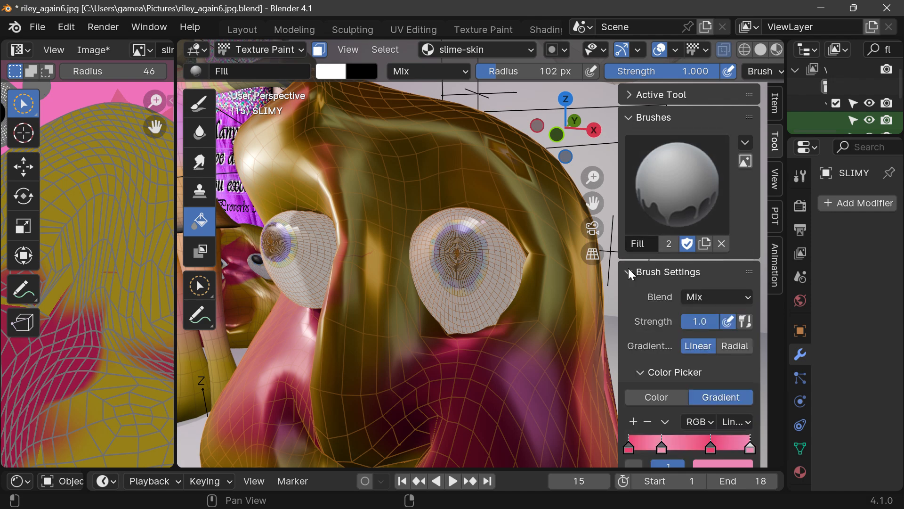
# - Review the Fill brush's available brush list, gradient colour settings and colour palette
pyautogui.scroll(-5, 732, 261)
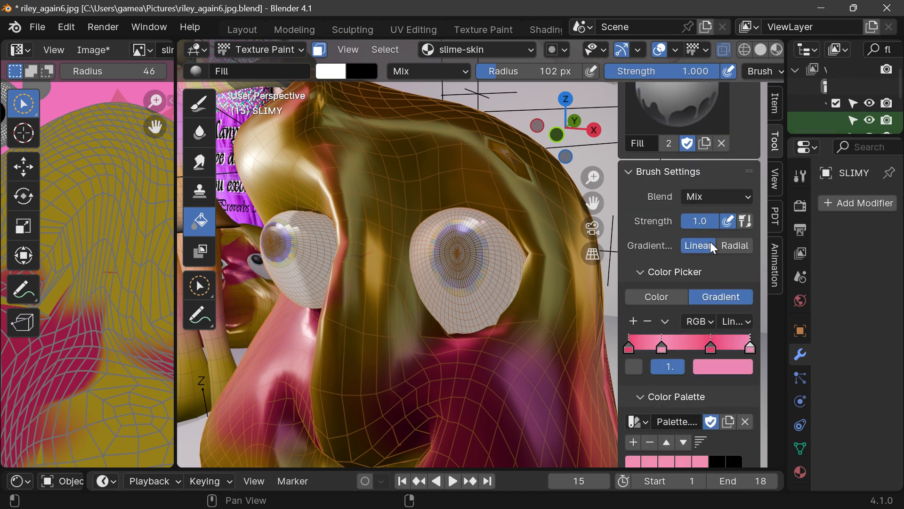
pyautogui.scroll(5, 709, 217)
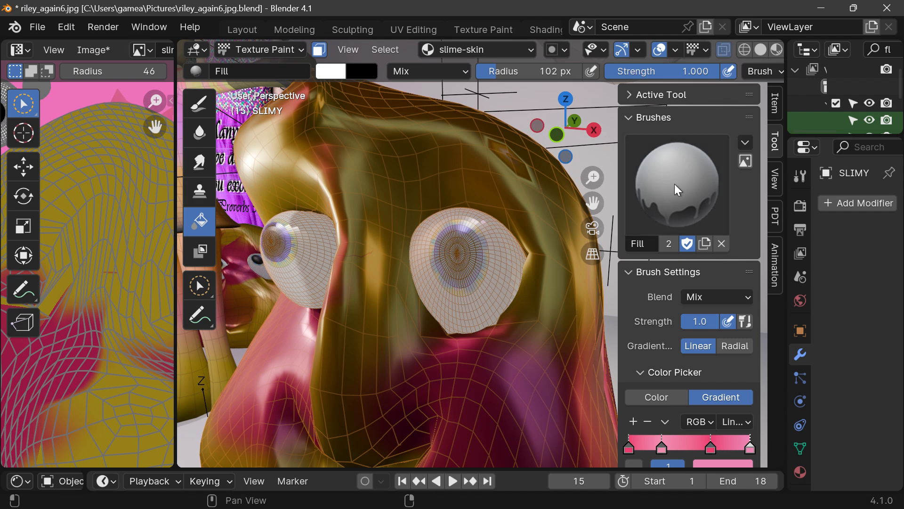
pyautogui.click(682, 181)
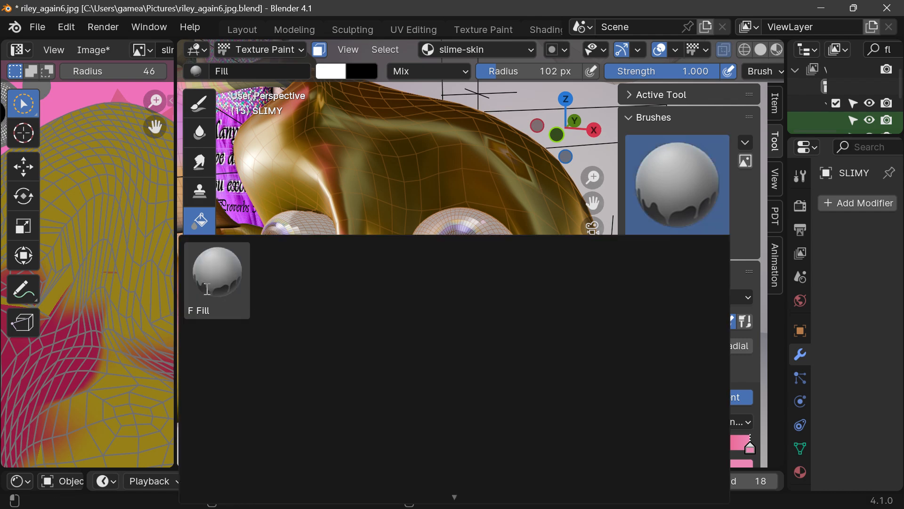
pyautogui.click(688, 177)
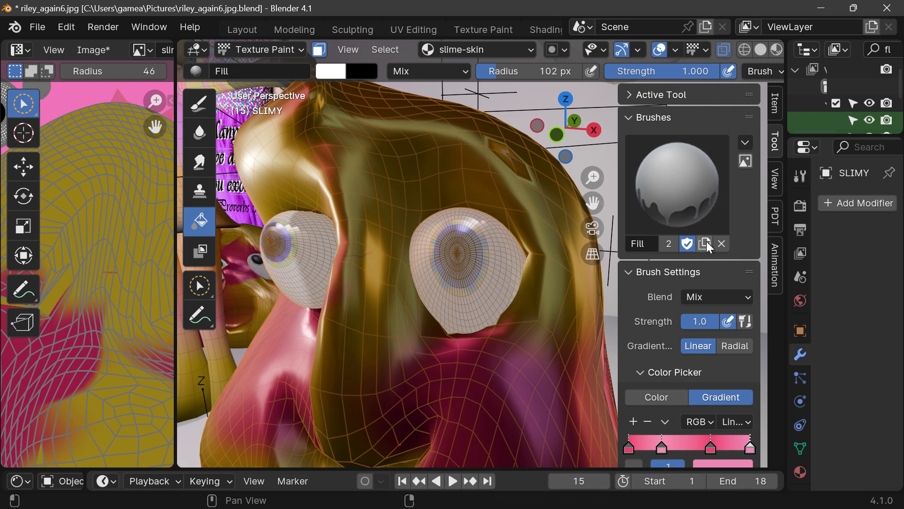
pyautogui.scroll(-2, 698, 253)
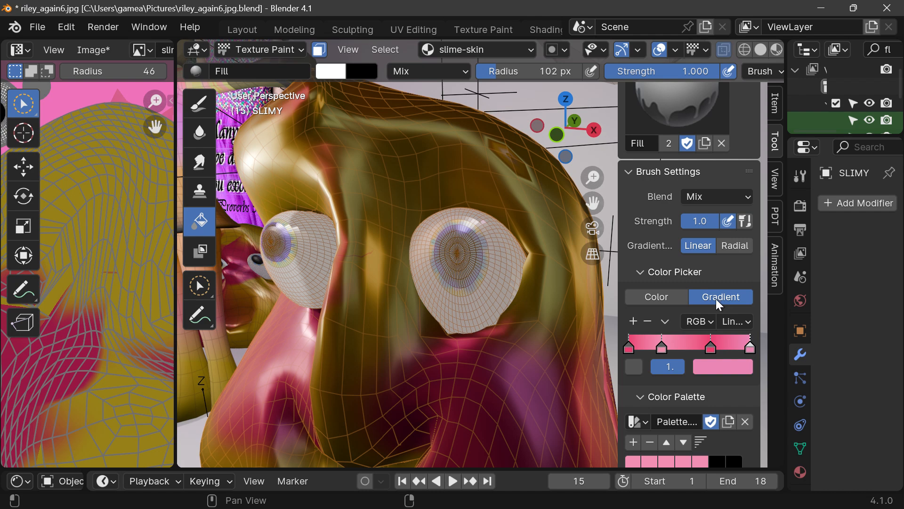
pyautogui.scroll(-6, 672, 316)
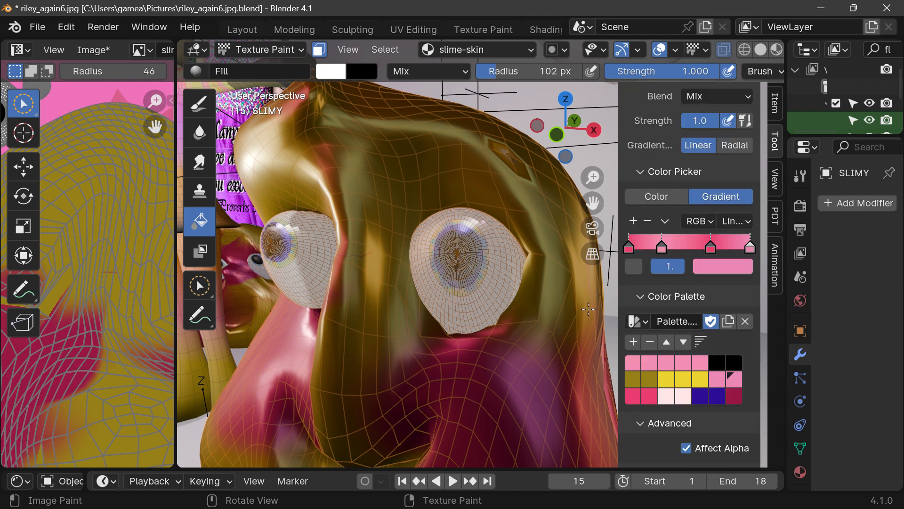
# - Fill the slime's selected body with the pink linear gradient twice, running upward from its base to above its head
pyautogui.scroll(-5, 587, 311)
pyautogui.moveTo(482, 408); pyautogui.dragTo(486, 201)
pyautogui.moveTo(586, 156); pyautogui.dragTo(575, 155)
pyautogui.moveTo(592, 202); pyautogui.dragTo(551, 162)
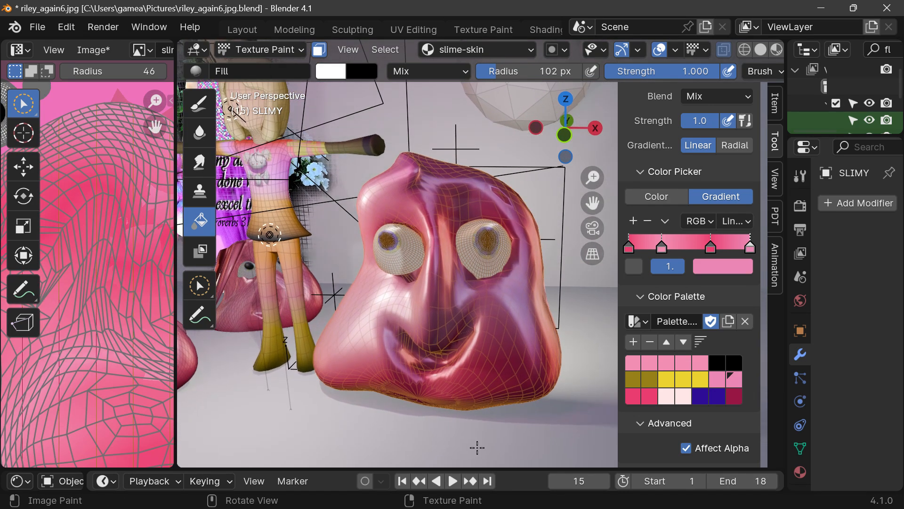
pyautogui.moveTo(437, 417); pyautogui.dragTo(442, 141)
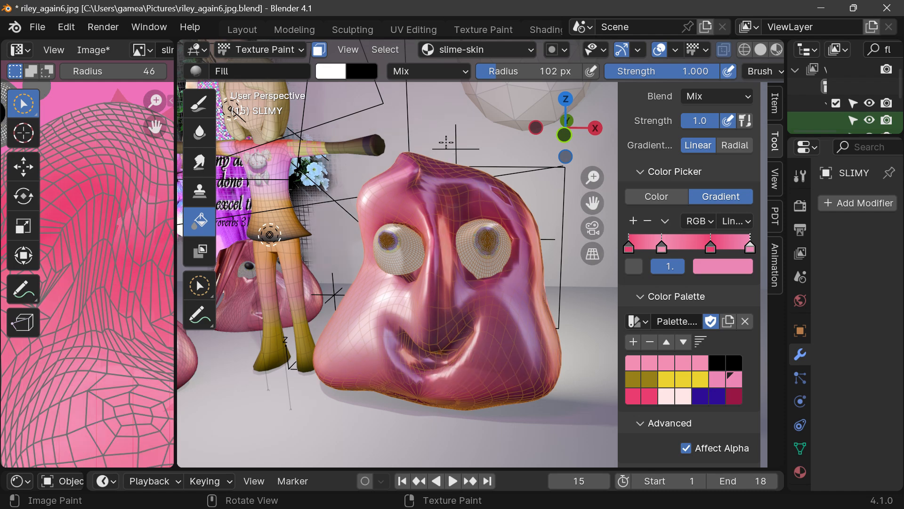
# - Switch the Fill brush from gradient to solid colour, and fill the slime's body with white and after that with blue-violet
pyautogui.moveTo(567, 134)
pyautogui.mouseDown()
pyautogui.moveTo(442, 144)
pyautogui.moveTo(554, 146)
pyautogui.moveTo(445, 143)
pyautogui.moveTo(455, 145)
pyautogui.mouseUp()
pyautogui.scroll(-3, 494, 247)
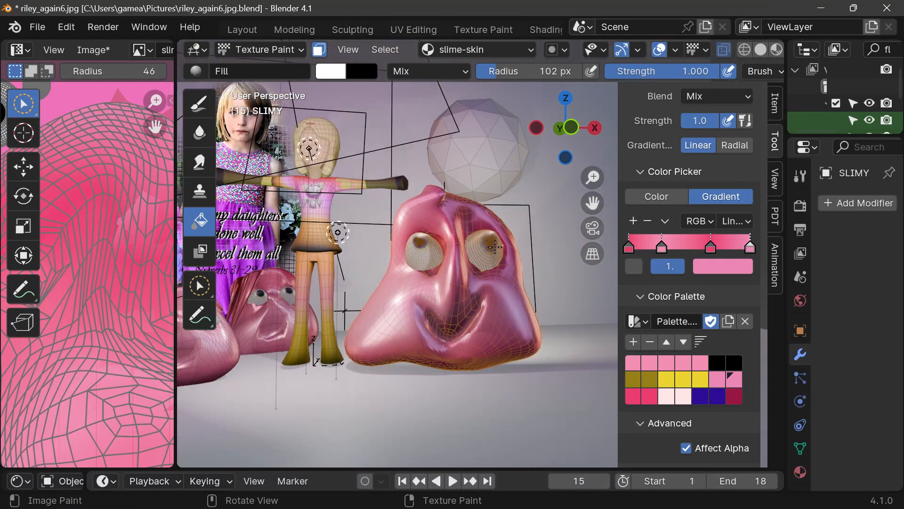
pyautogui.scroll(3, 501, 244)
pyautogui.moveTo(565, 141); pyautogui.dragTo(490, 144)
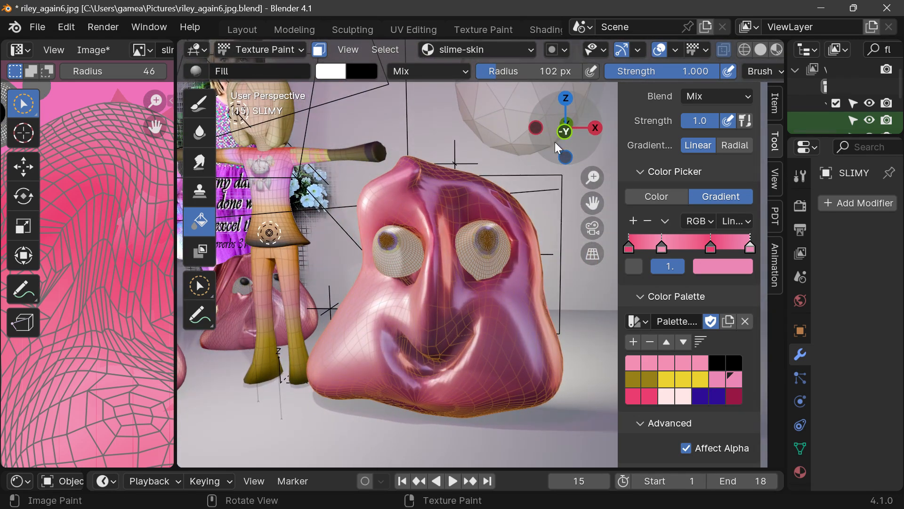
pyautogui.scroll(3, 425, 250)
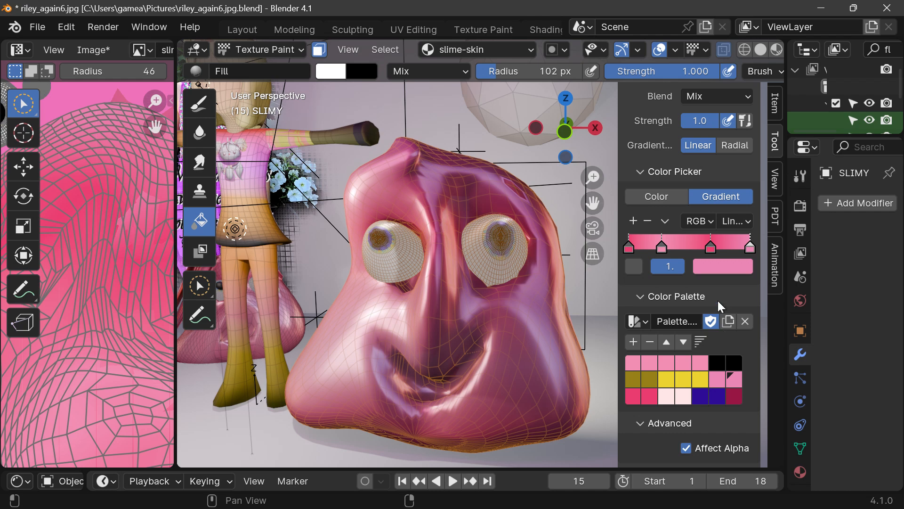
pyautogui.click(656, 198)
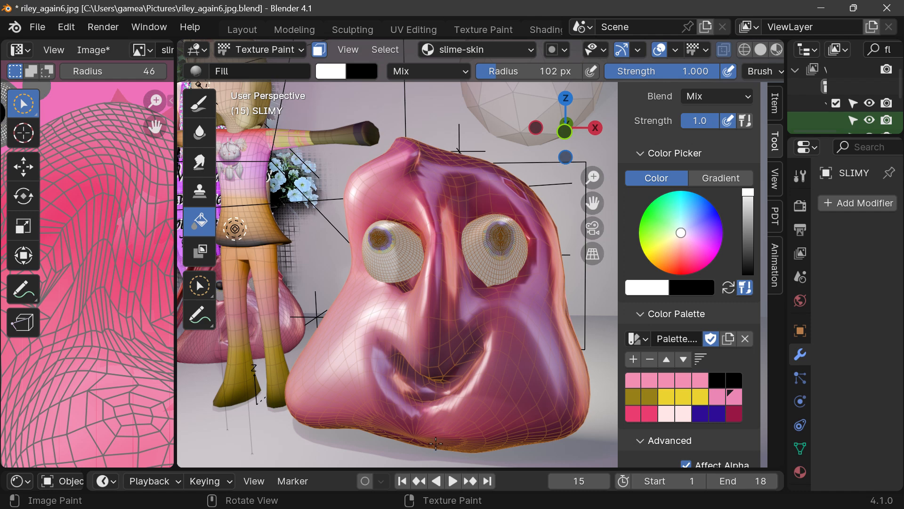
pyautogui.click(445, 195)
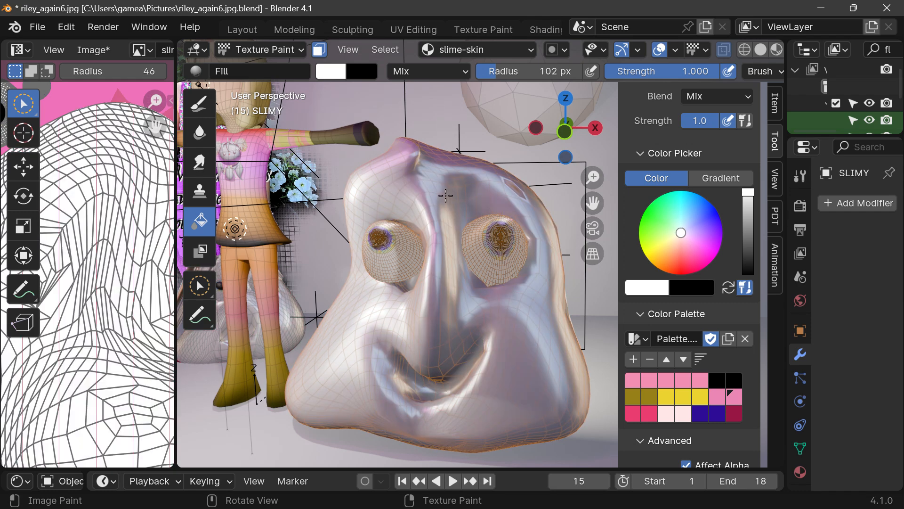
pyautogui.click(708, 222)
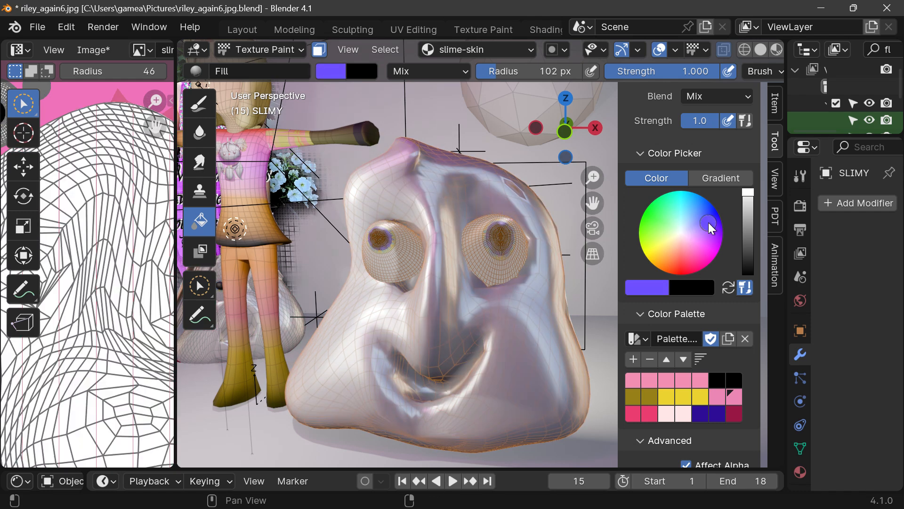
pyautogui.click(429, 182)
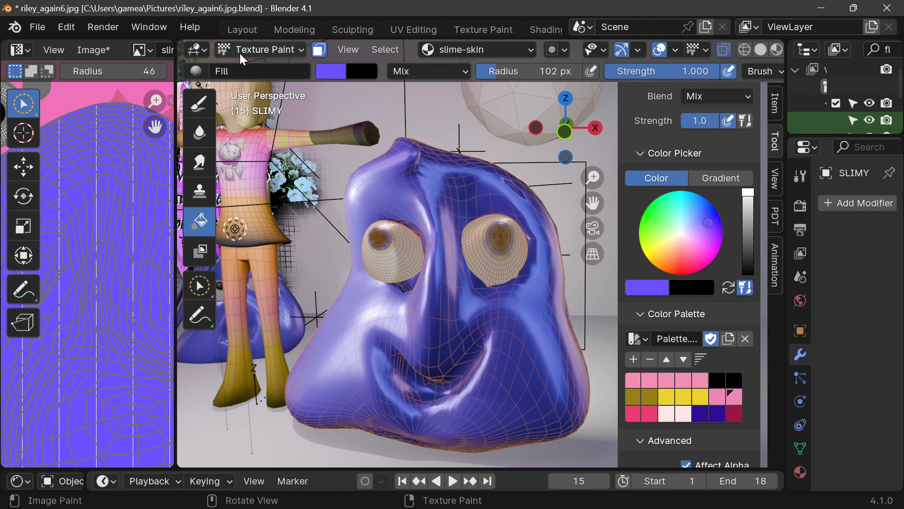
# - Turn off the paint mask and fill the whole slime, including both eyes, with the blue-violet colour
pyautogui.click(320, 49)
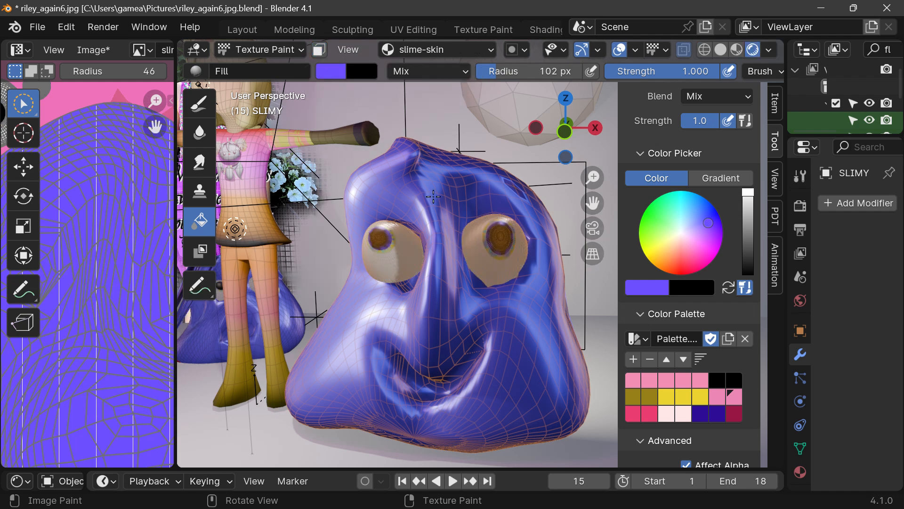
pyautogui.click(422, 172)
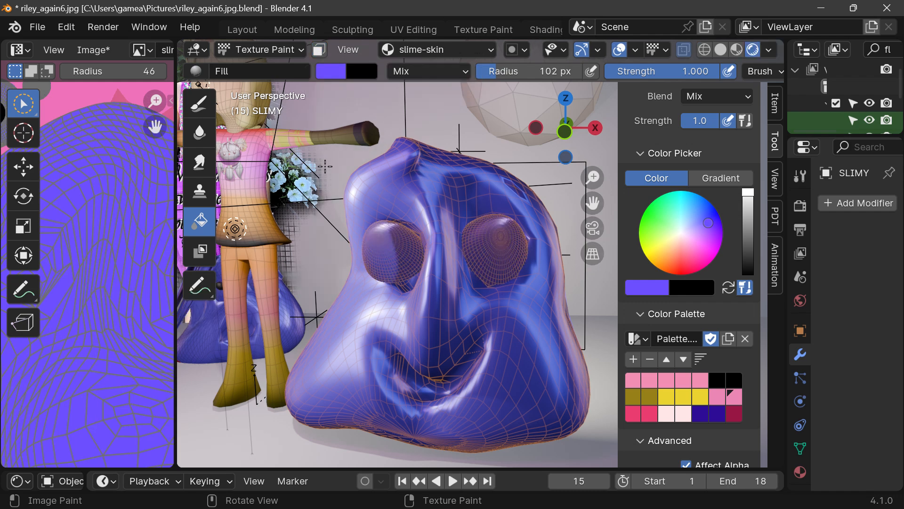
pyautogui.moveTo(570, 135)
pyautogui.mouseDown()
pyautogui.moveTo(547, 154)
pyautogui.moveTo(567, 142)
pyautogui.mouseUp()
pyautogui.scroll(2, 517, 213)
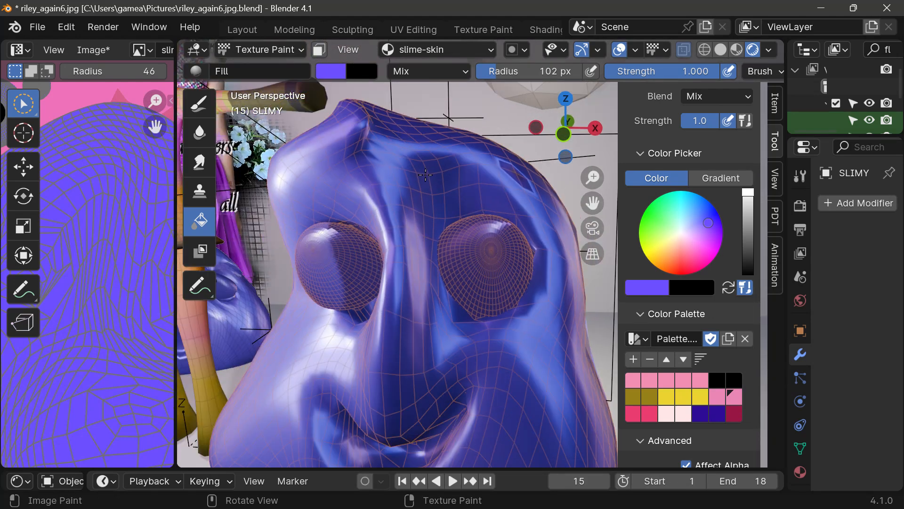
# - Deselect all of the slime's faces in Edit Mode and return to Texture Paint mode
pyautogui.click(270, 51)
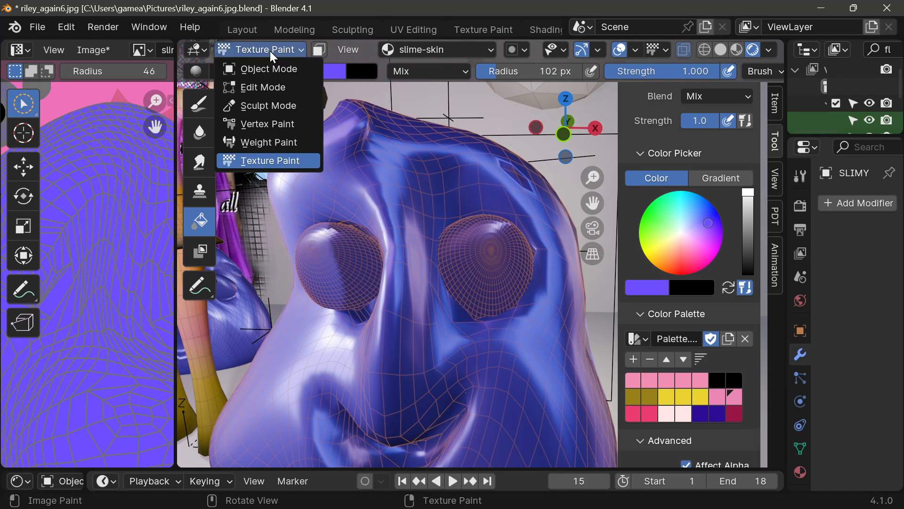
pyautogui.click(266, 89)
pyautogui.click(479, 98)
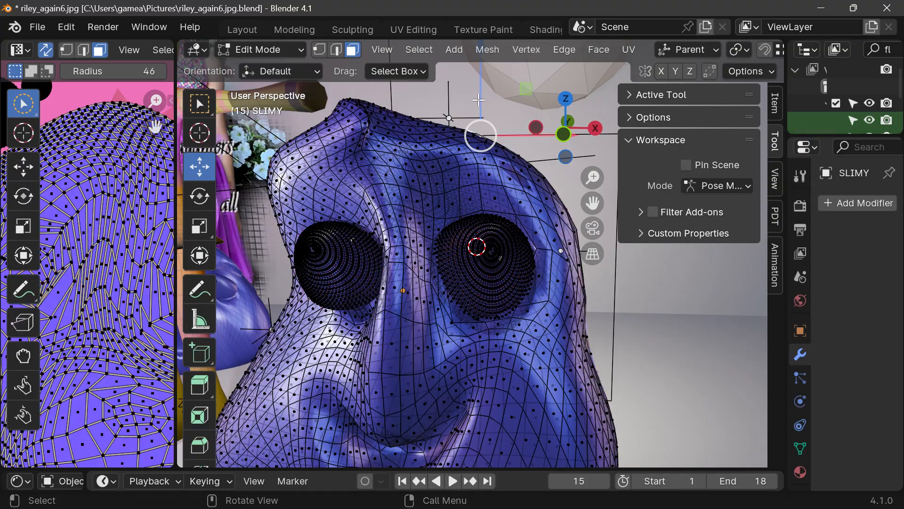
pyautogui.moveTo(478, 99)
pyautogui.mouseDown(button='middle')
pyautogui.moveTo(508, 109)
pyautogui.moveTo(467, 106)
pyautogui.moveTo(476, 100)
pyautogui.moveTo(489, 110)
pyautogui.moveTo(506, 96)
pyautogui.moveTo(476, 100)
pyautogui.mouseUp(button='middle')
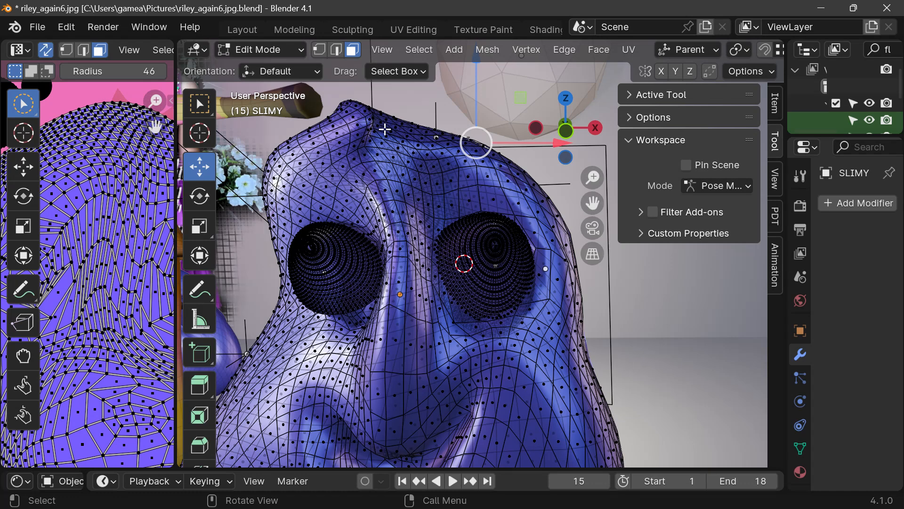
pyautogui.click(265, 49)
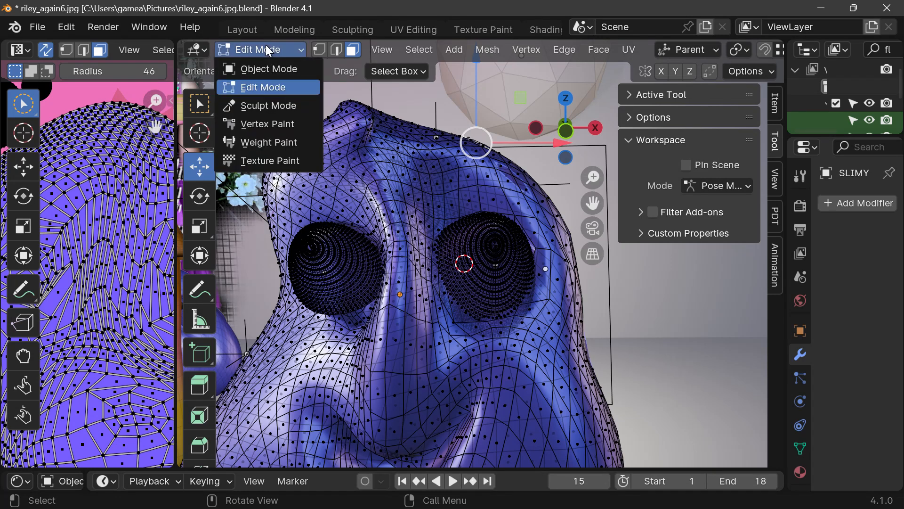
pyautogui.click(259, 162)
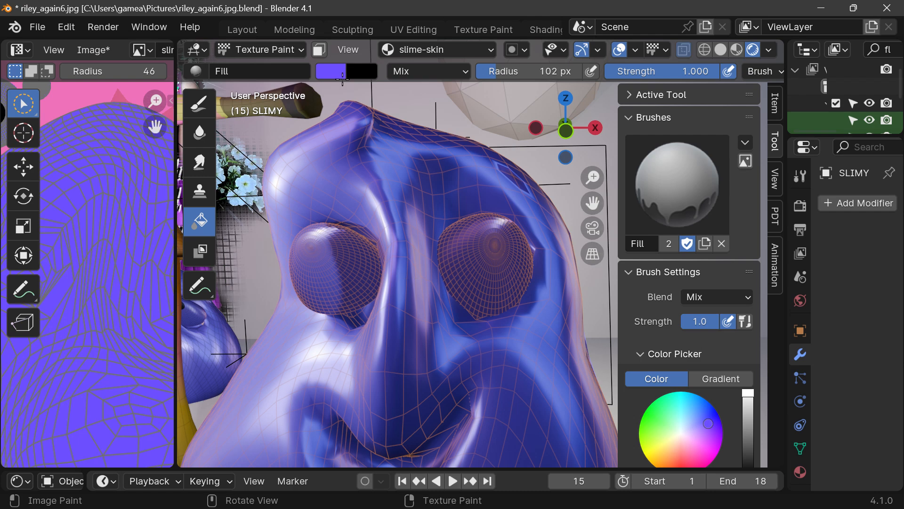
# - Select the slime's body faces without the eyes in Edit Mode, return to Texture Paint mode and turn on the paint mask
pyautogui.press('Tab')
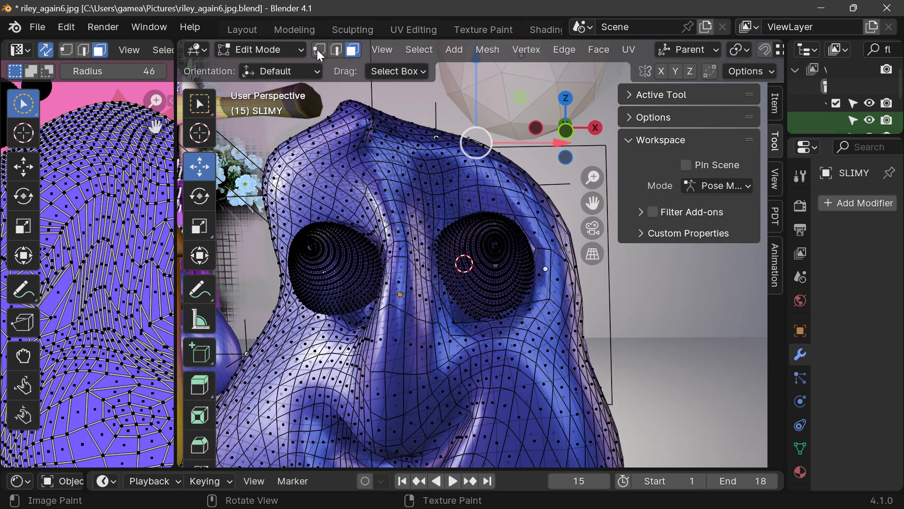
pyautogui.press('a')
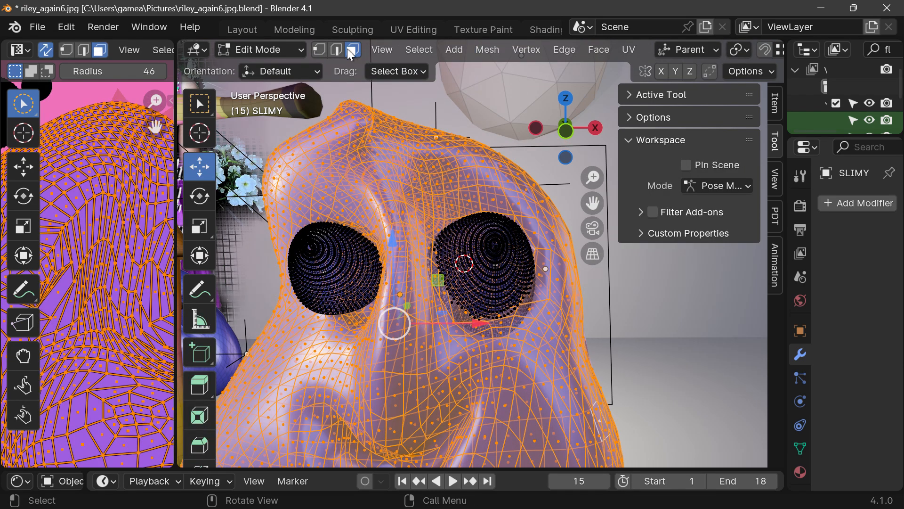
pyautogui.click(280, 49)
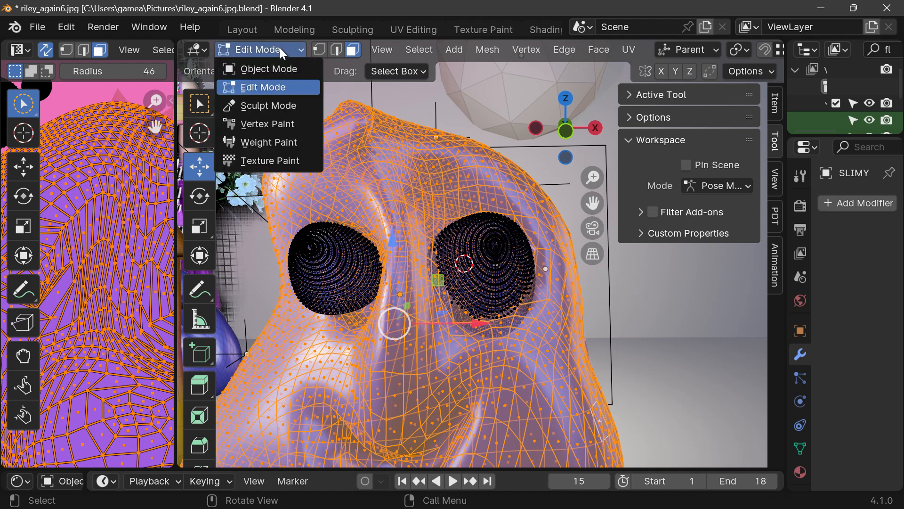
pyautogui.click(266, 162)
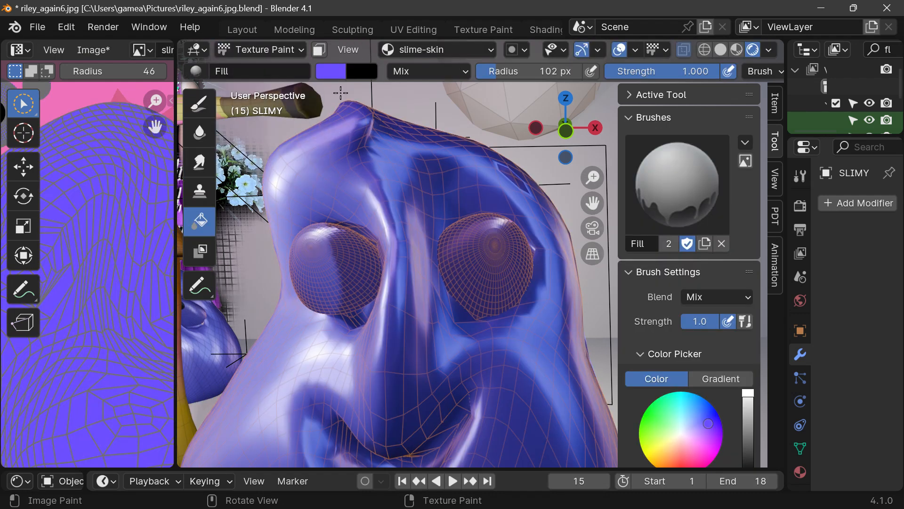
pyautogui.click(320, 51)
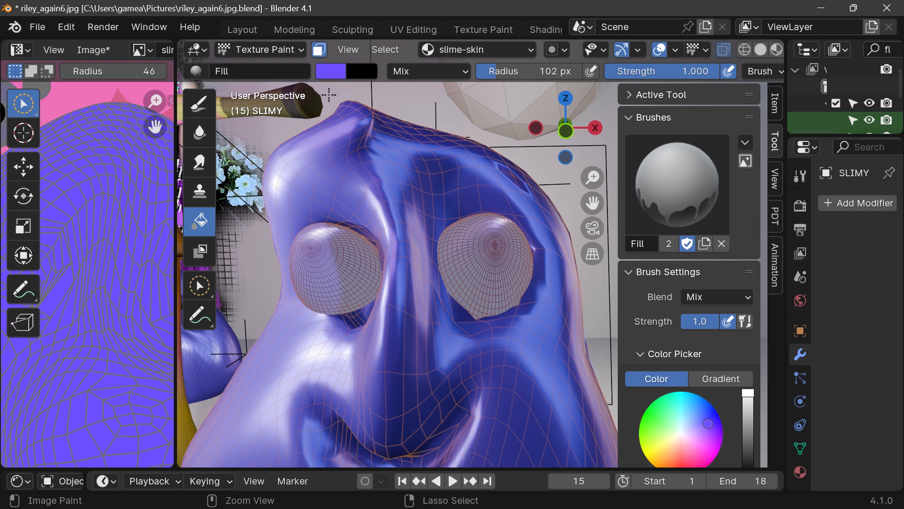
# - Undo the solid-colour fills back to the slime's pink gradient and original eyes, check it in Texture Paint, and return to Edit Mode
pyautogui.press('Tab')
pyautogui.hotkey('ctrl', 'z')
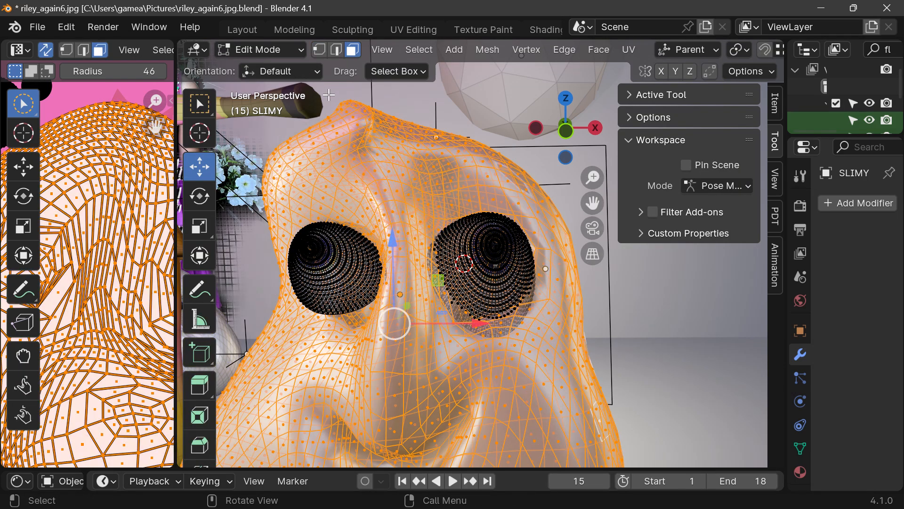
pyautogui.moveTo(547, 134)
pyautogui.mouseDown()
pyautogui.moveTo(549, 149)
pyautogui.moveTo(513, 158)
pyautogui.moveTo(546, 149)
pyautogui.mouseUp()
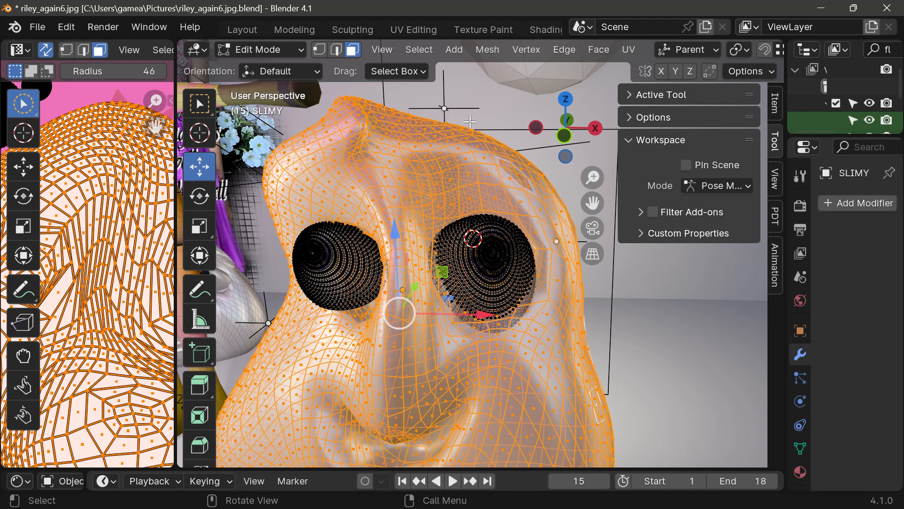
pyautogui.hotkey('ctrl', 'shift', 'z')
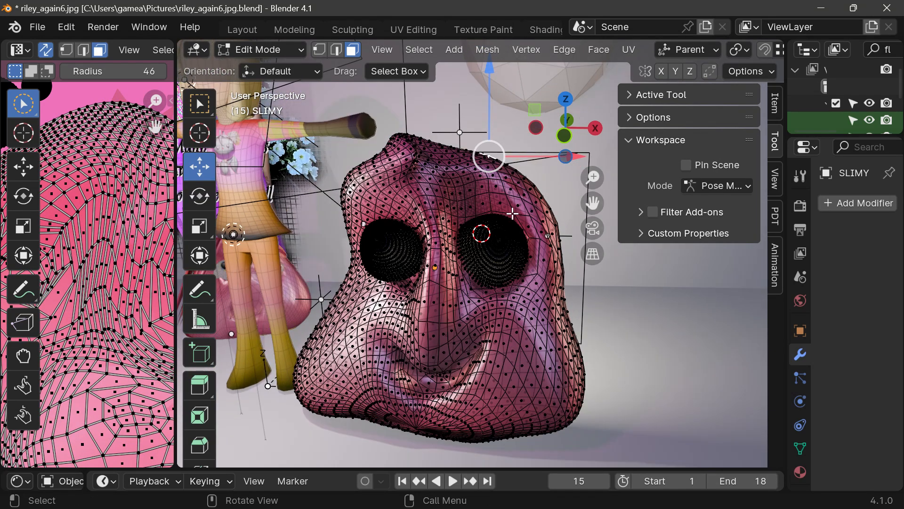
pyautogui.click(254, 49)
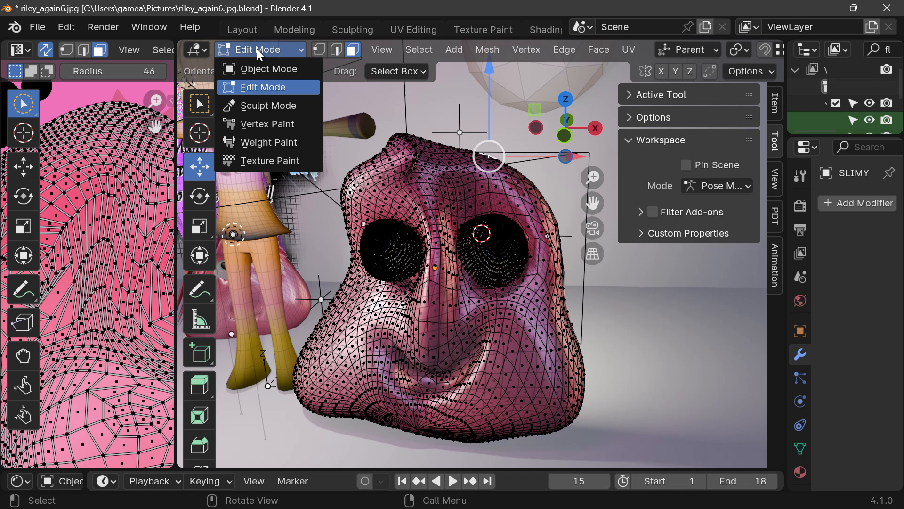
pyautogui.click(255, 161)
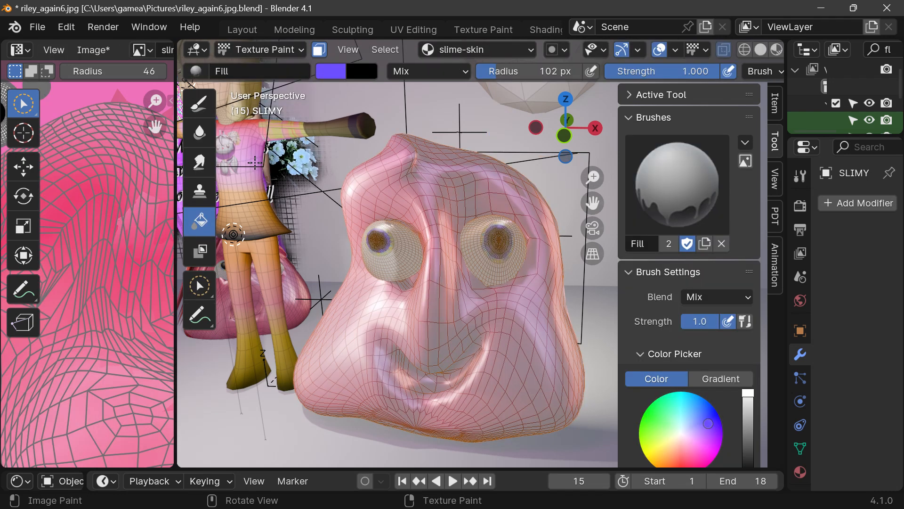
pyautogui.click(264, 50)
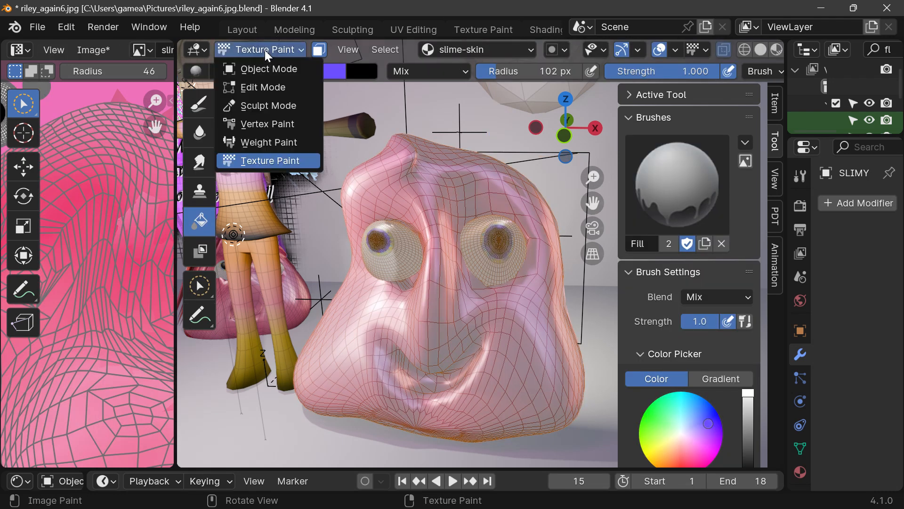
pyautogui.click(267, 87)
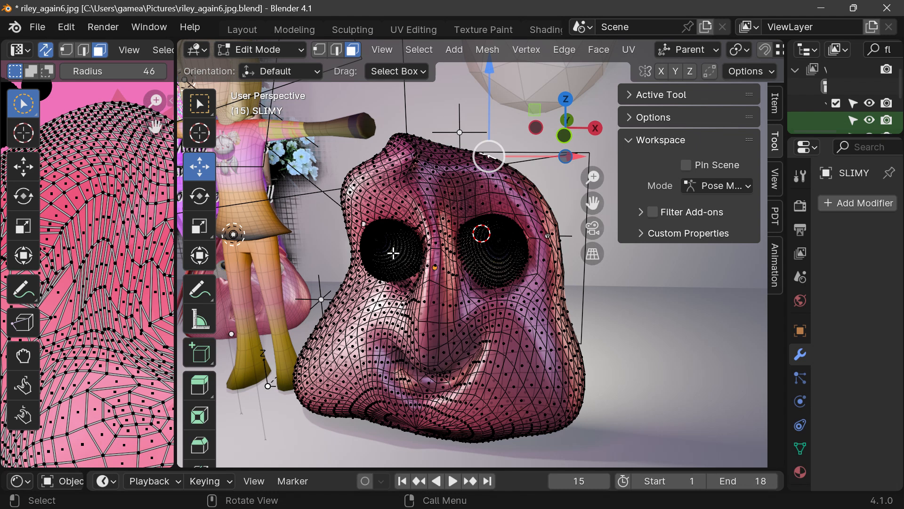
# - Try to select the slime's two eyes by linked faces, and undo the selection that takes in the body
pyautogui.scroll(5, 489, 227)
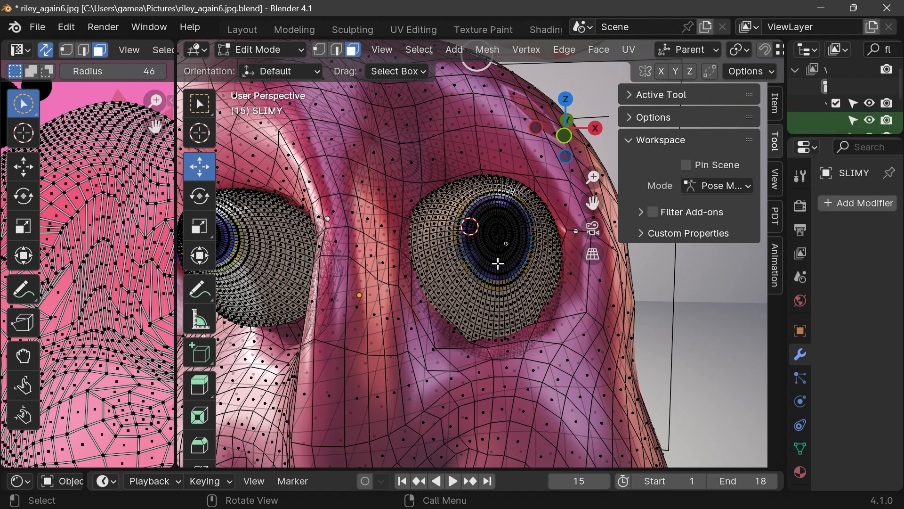
pyautogui.press('l')
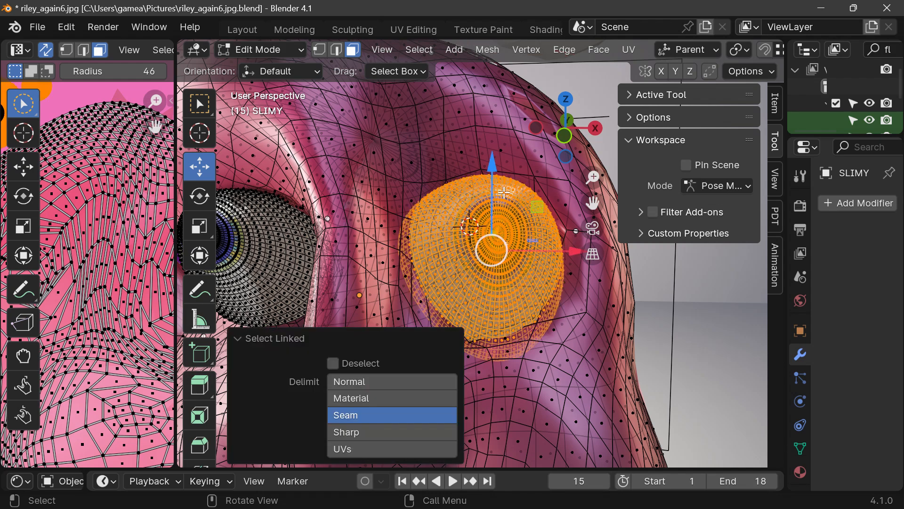
pyautogui.moveTo(564, 131)
pyautogui.mouseDown()
pyautogui.moveTo(546, 134)
pyautogui.moveTo(572, 130)
pyautogui.mouseUp()
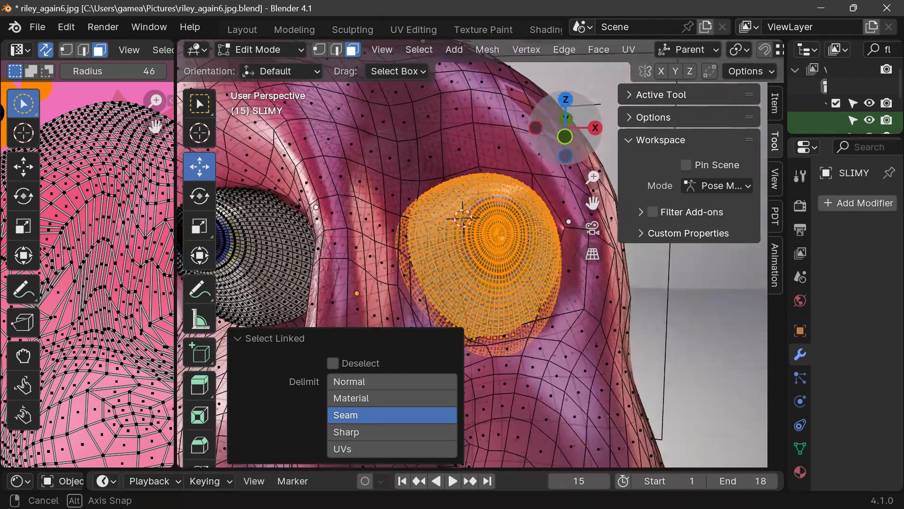
pyautogui.moveTo(596, 202); pyautogui.dragTo(688, 206)
pyautogui.press('l')
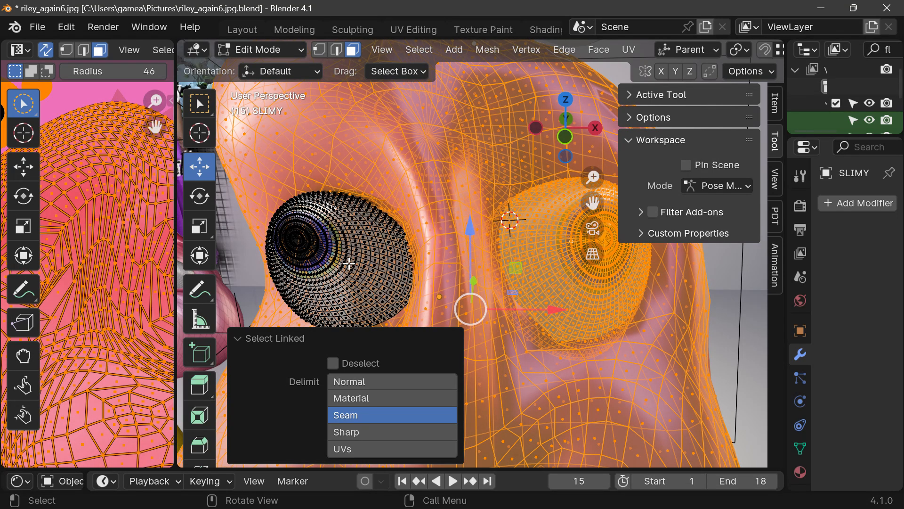
pyautogui.hotkey('ctrl', 'z')
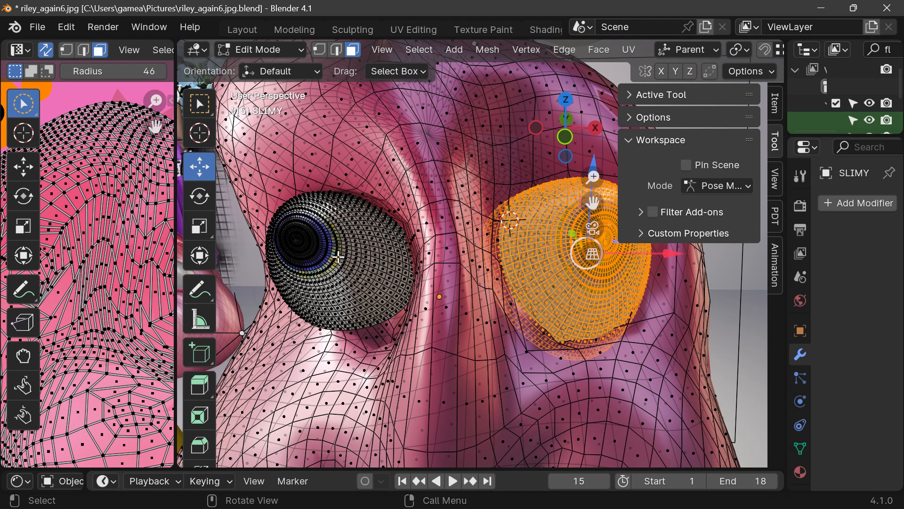
# - Select all linked faces of the slime's body, leaving out both eyes, and return to Texture Paint mode
pyautogui.click(246, 266)
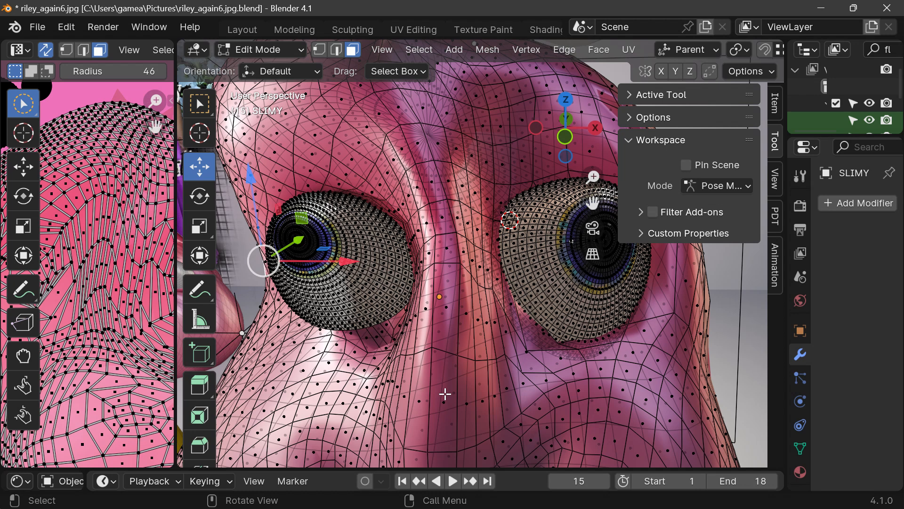
pyautogui.press('l')
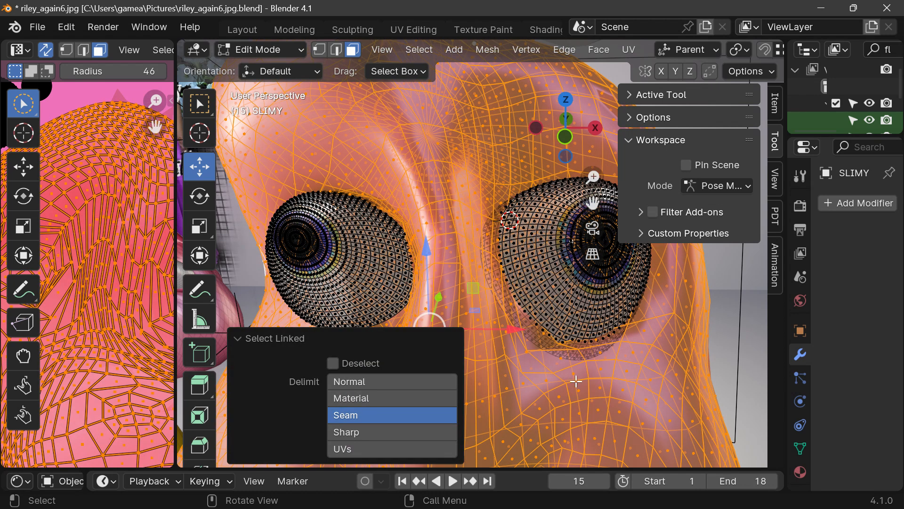
pyautogui.moveTo(542, 321); pyautogui.dragTo(401, 240, button='middle')
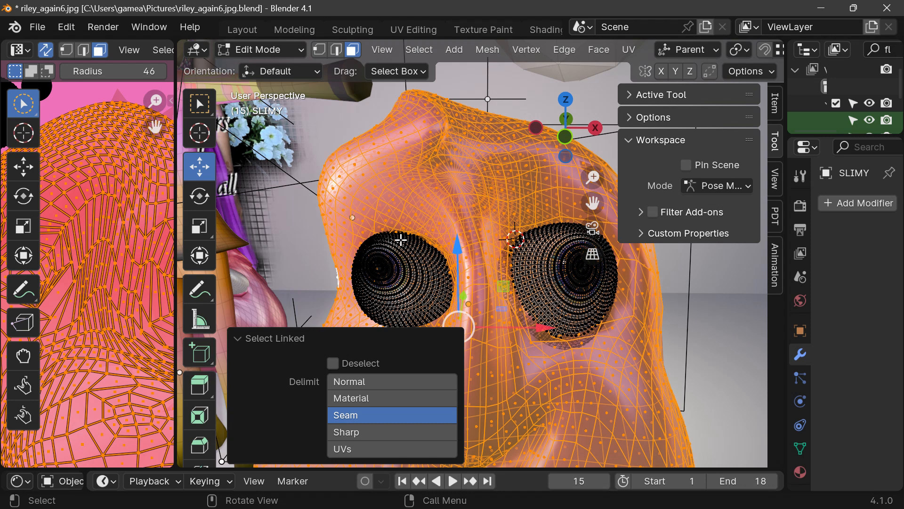
pyautogui.click(259, 49)
pyautogui.click(265, 162)
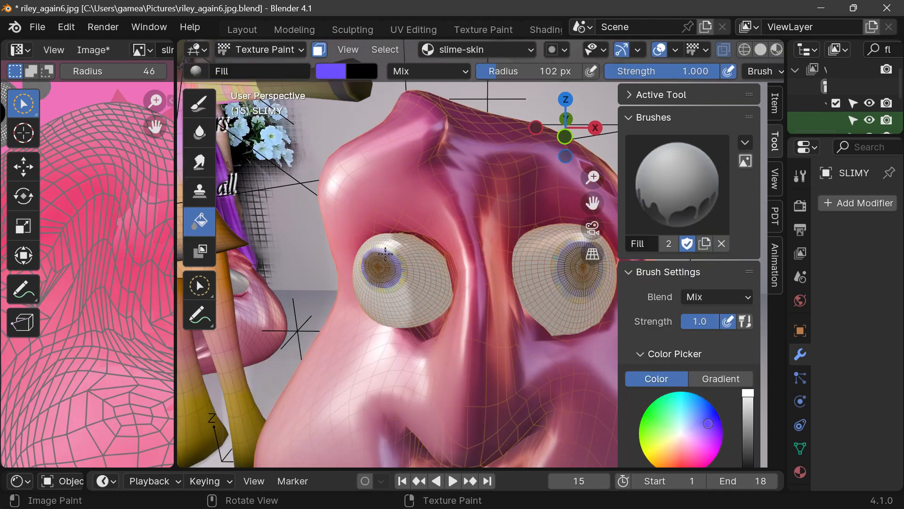
# - Set the Fill brush to a light pink and fill the slime's masked body with it
pyautogui.moveTo(579, 139)
pyautogui.mouseDown()
pyautogui.moveTo(492, 163)
pyautogui.moveTo(572, 144)
pyautogui.mouseUp()
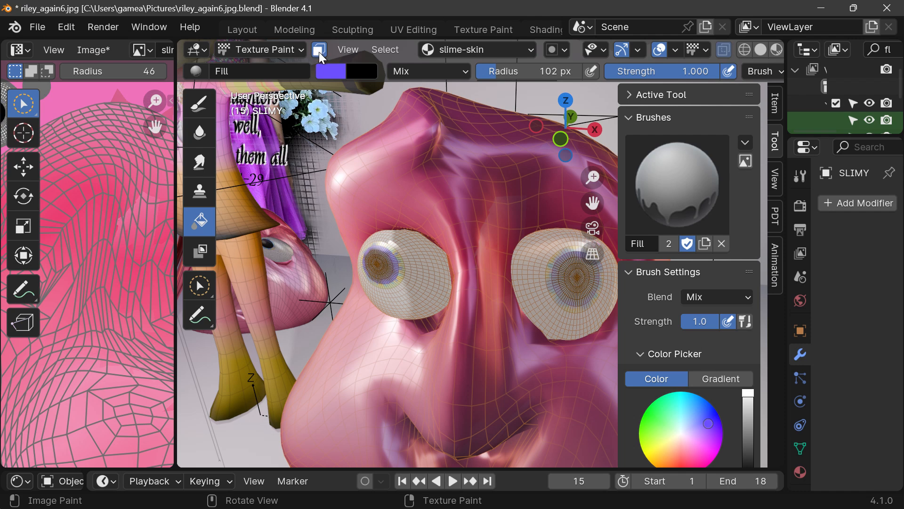
pyautogui.moveTo(593, 203); pyautogui.dragTo(509, 140)
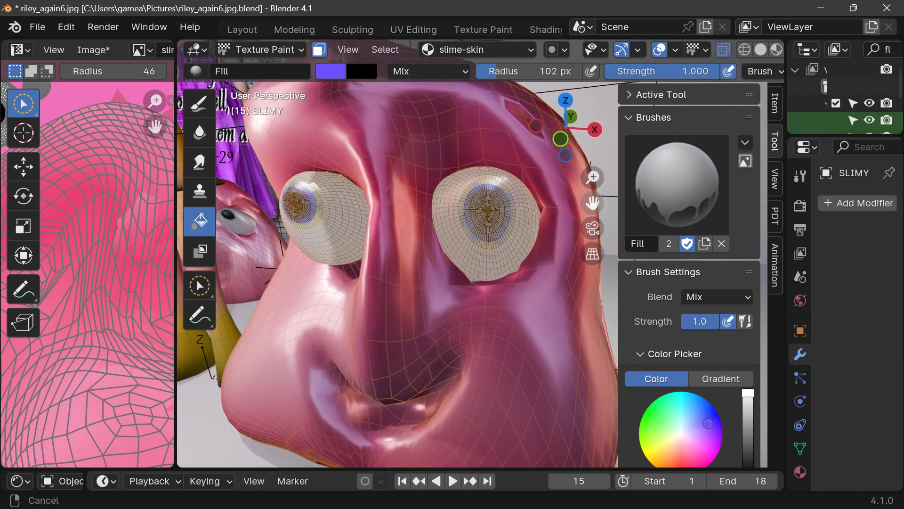
pyautogui.scroll(-3, 302, 142)
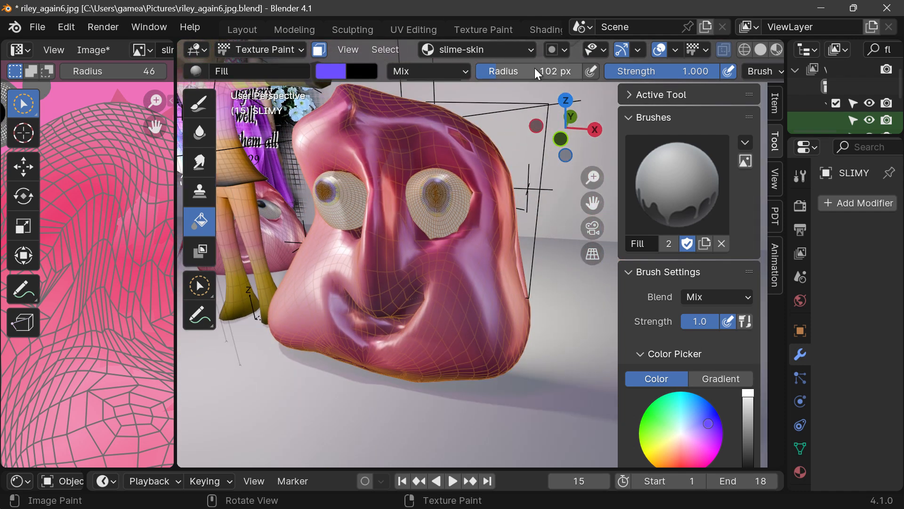
pyautogui.moveTo(565, 135)
pyautogui.mouseDown()
pyautogui.moveTo(555, 137)
pyautogui.moveTo(570, 135)
pyautogui.mouseUp()
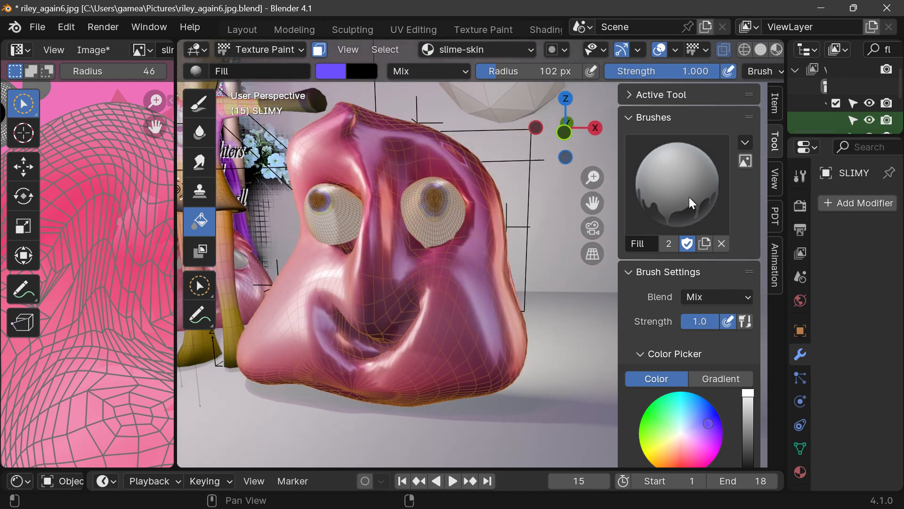
pyautogui.moveTo(710, 426); pyautogui.dragTo(692, 444)
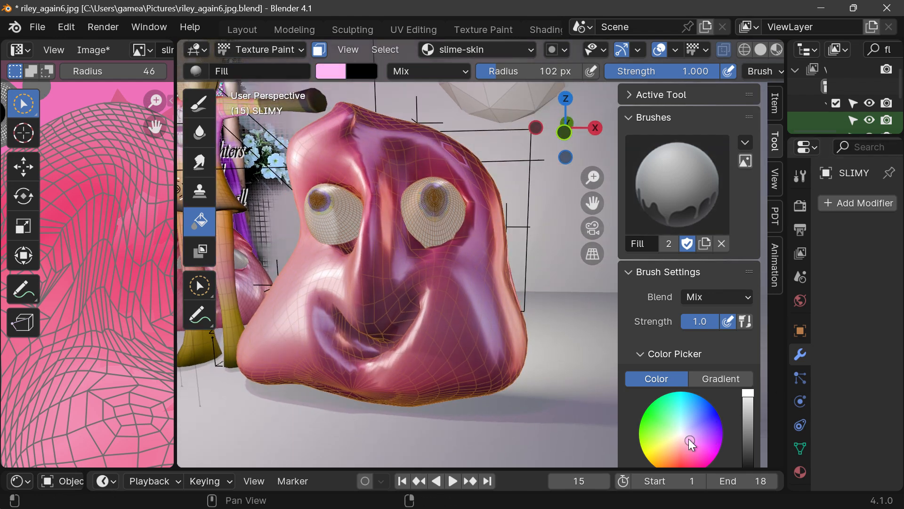
pyautogui.click(384, 262)
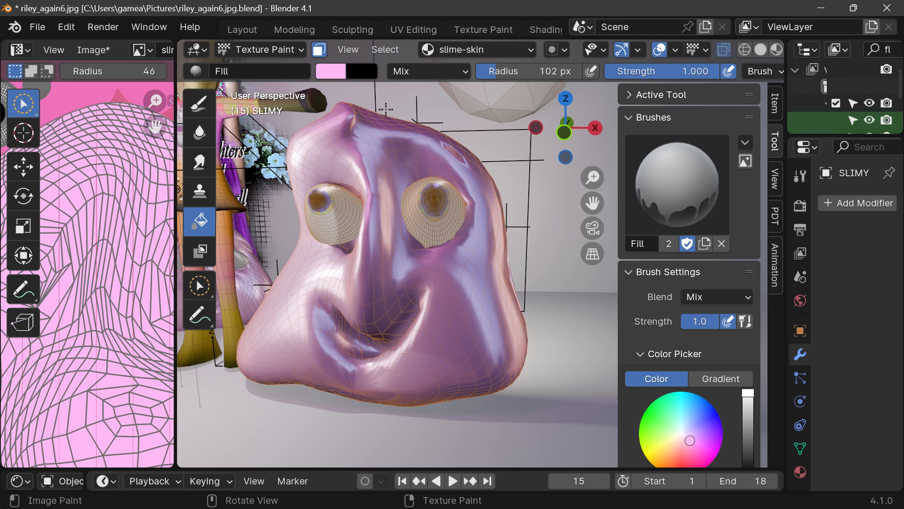
# - Turn the paint mask off and back on to compare how the slime's eyes are masked
pyautogui.click(319, 50)
pyautogui.click(318, 49)
pyautogui.click(318, 49)
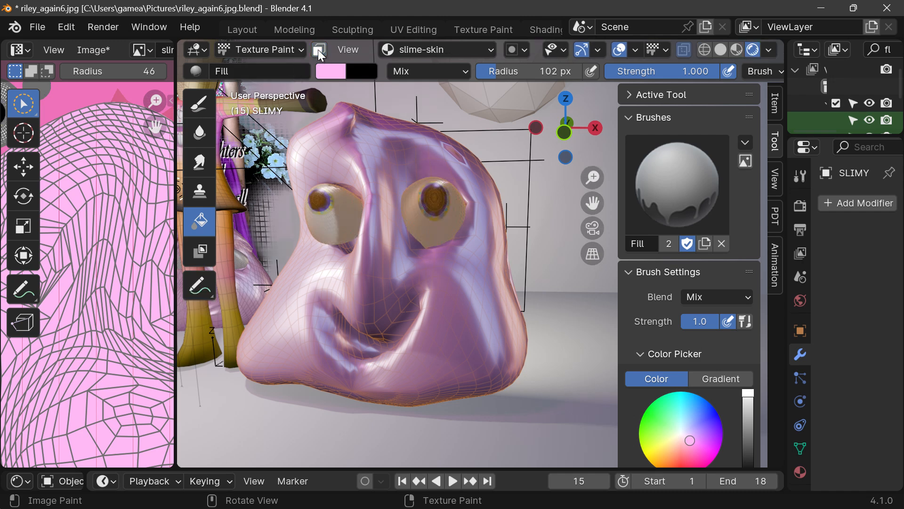
pyautogui.click(318, 49)
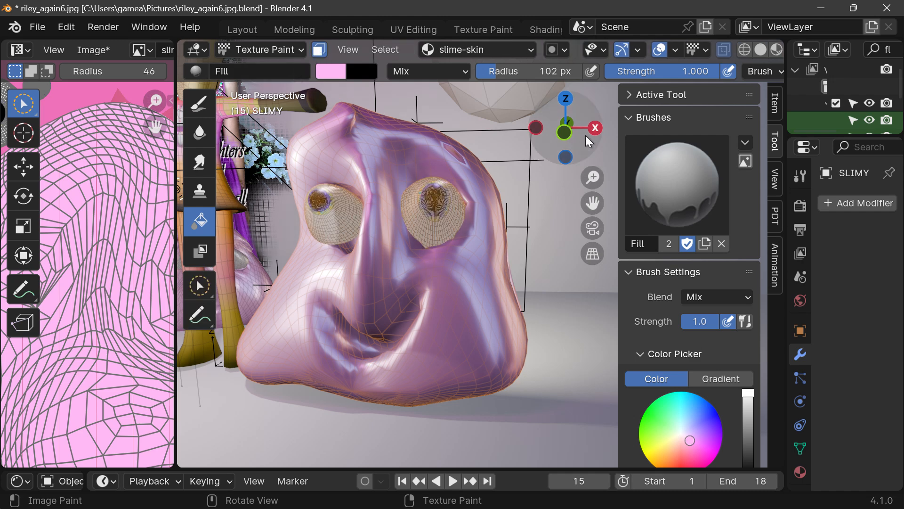
# - Change the Fill brush colour to bright magenta and fill the slime's masked body with it
pyautogui.moveTo(584, 148)
pyautogui.mouseDown()
pyautogui.moveTo(541, 169)
pyautogui.moveTo(580, 148)
pyautogui.mouseUp()
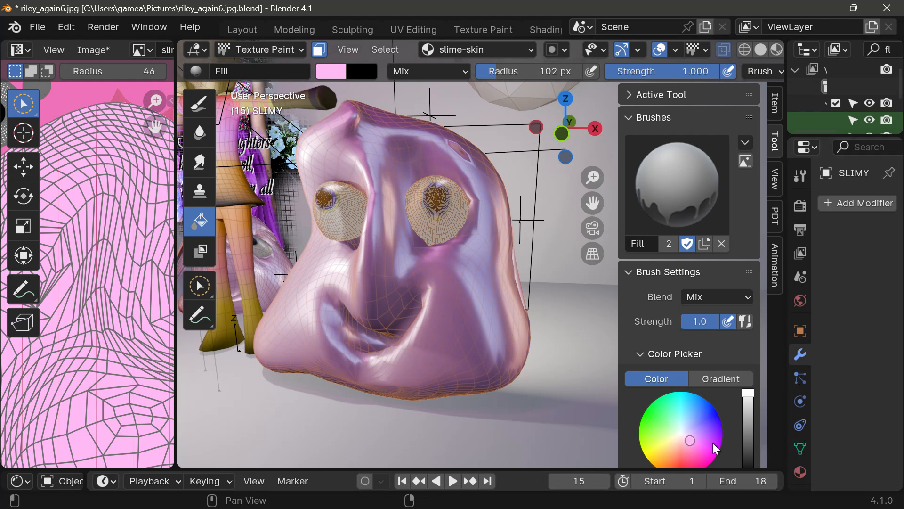
pyautogui.moveTo(691, 441); pyautogui.dragTo(712, 448)
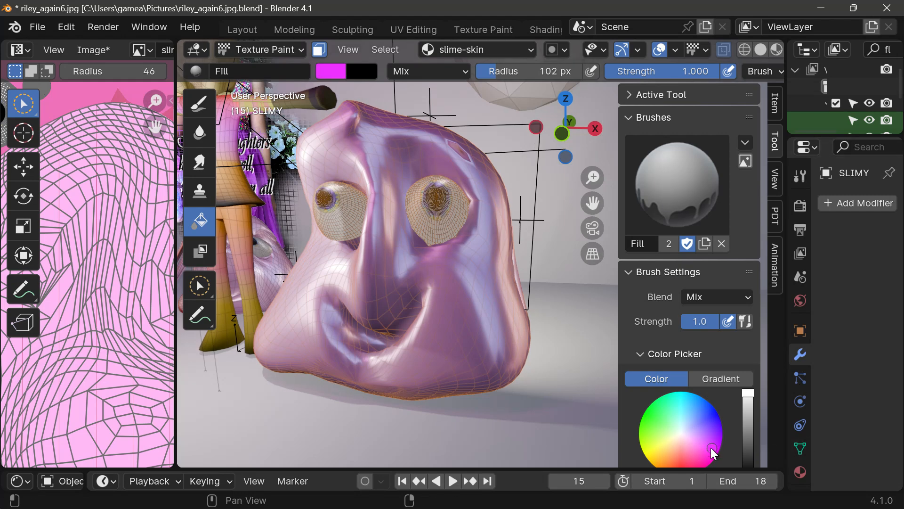
pyautogui.click(478, 325)
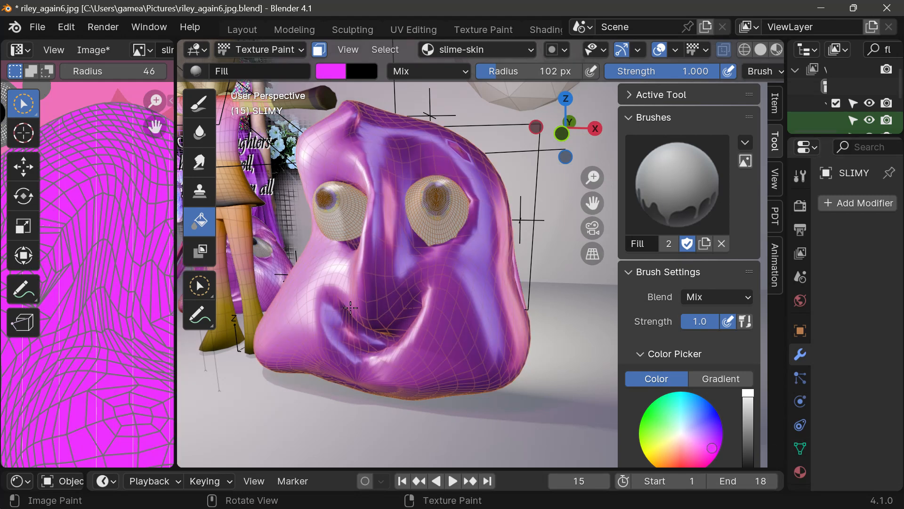
# - View the magenta slime together with the rest of the scene, and collapse the Brushes section above the brush settings
pyautogui.scroll(-3, 350, 308)
pyautogui.moveTo(543, 145); pyautogui.dragTo(559, 149)
pyautogui.moveTo(592, 203); pyautogui.dragTo(714, 236)
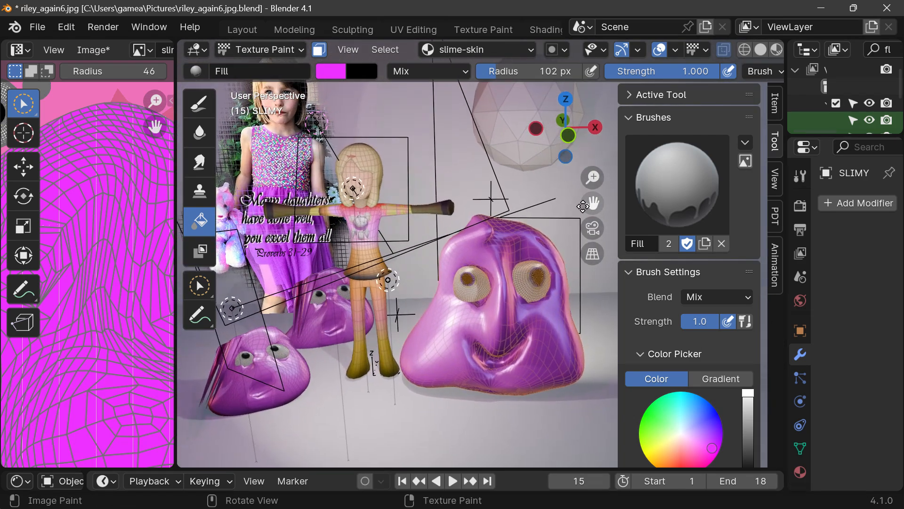
pyautogui.moveTo(567, 142)
pyautogui.mouseDown()
pyautogui.moveTo(549, 130)
pyautogui.moveTo(572, 126)
pyautogui.moveTo(535, 126)
pyautogui.moveTo(563, 131)
pyautogui.mouseUp()
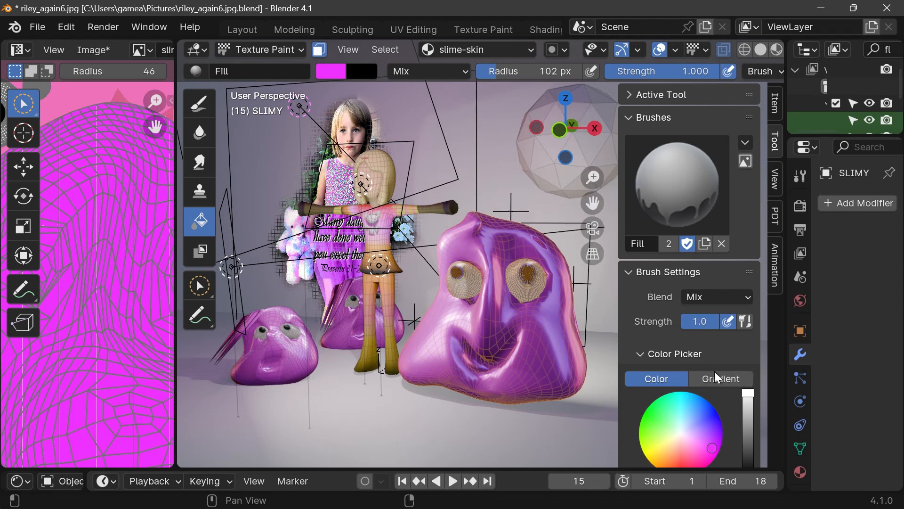
pyautogui.scroll(-3, 718, 368)
pyautogui.scroll(3, 719, 368)
pyautogui.click(629, 118)
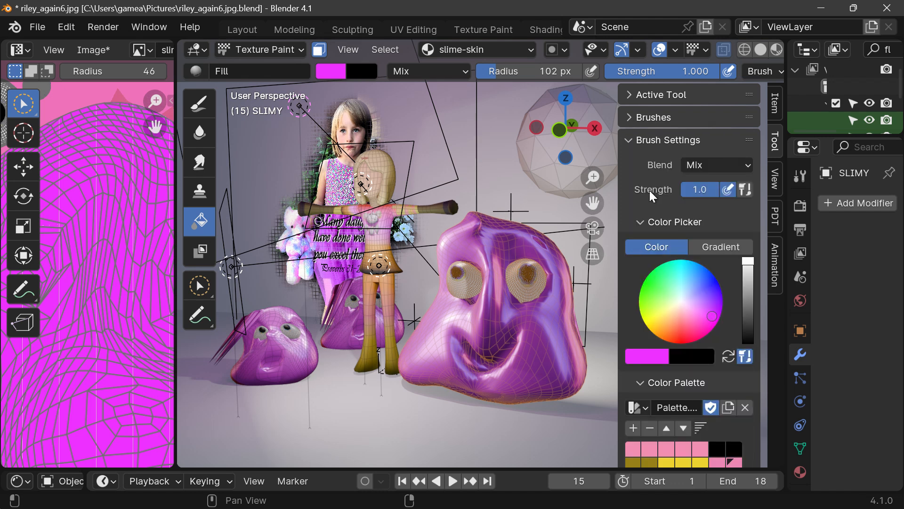
# - Switch the Fill brush from solid colour to gradient and recolour the gradient's last stop deep magenta
pyautogui.scroll(-2, 663, 364)
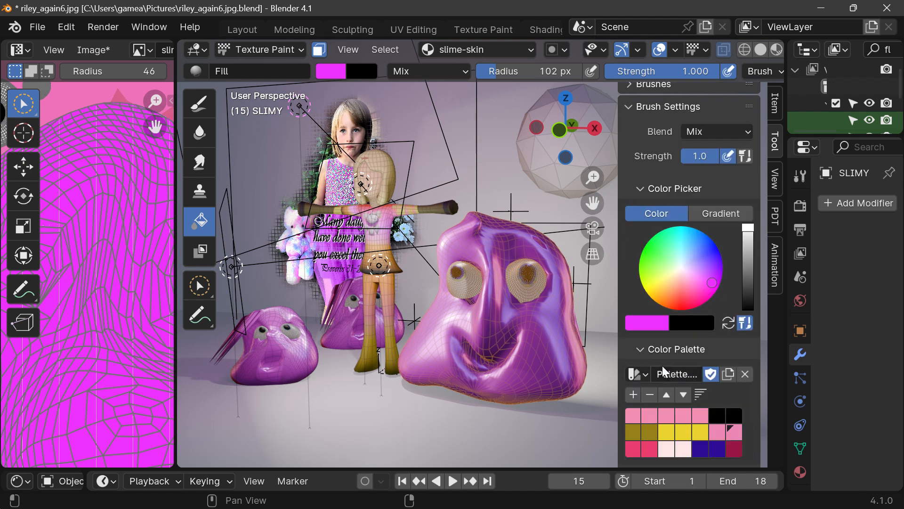
pyautogui.moveTo(750, 229)
pyautogui.mouseDown()
pyautogui.moveTo(748, 239)
pyautogui.moveTo(748, 223)
pyautogui.mouseUp()
pyautogui.click(711, 217)
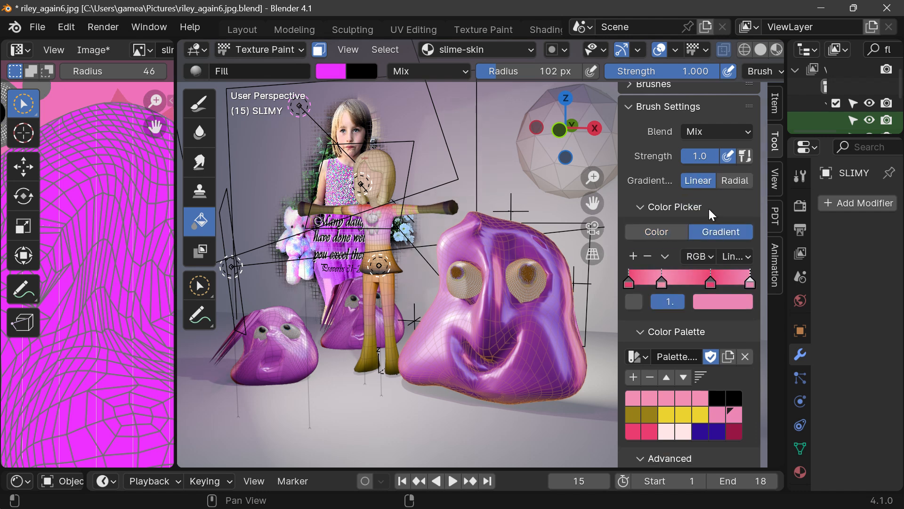
pyautogui.scroll(-2, 702, 196)
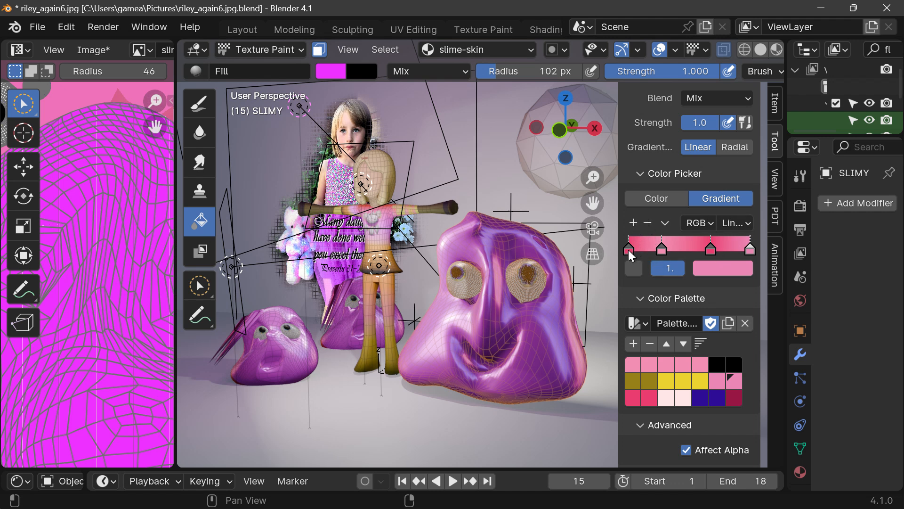
pyautogui.click(723, 268)
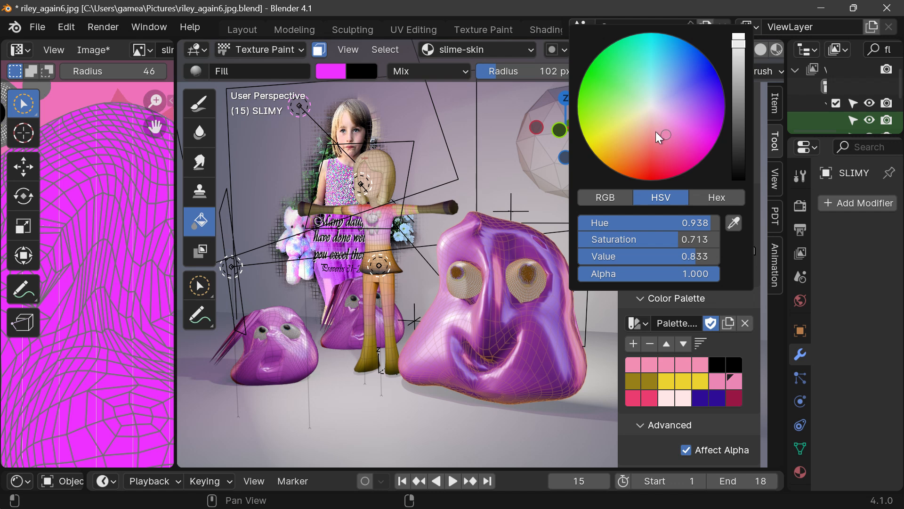
pyautogui.moveTo(656, 131); pyautogui.dragTo(720, 122)
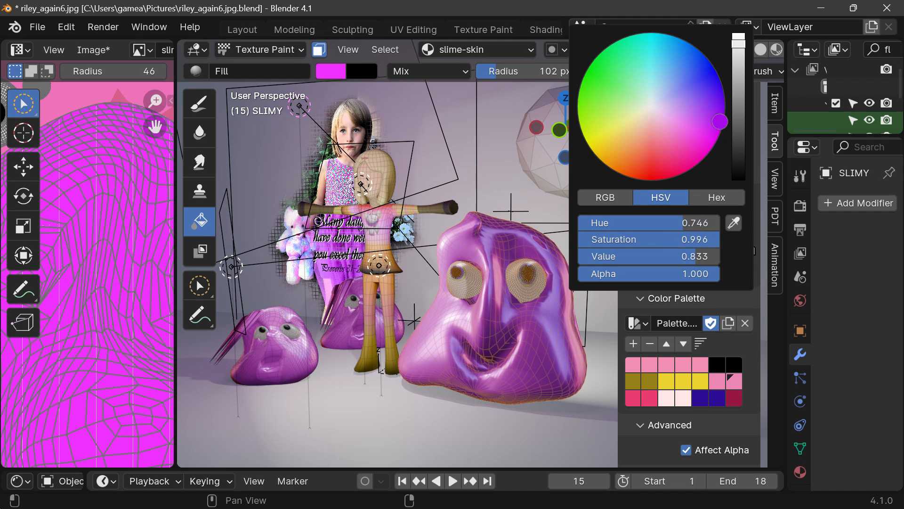
pyautogui.moveTo(743, 69); pyautogui.dragTo(745, 149)
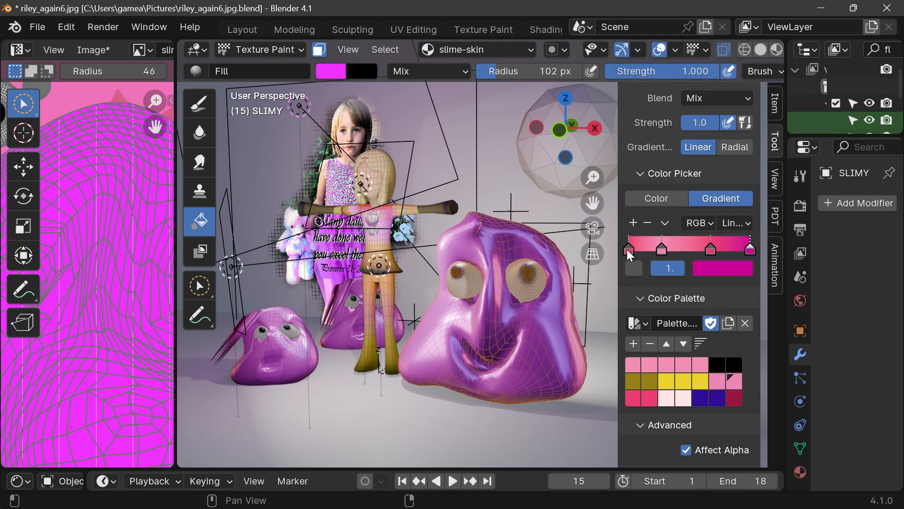
# - Recolour the gradient's last stop deep purple and copy that purple onto the fifth swatch in the palette's first row
pyautogui.click(723, 267)
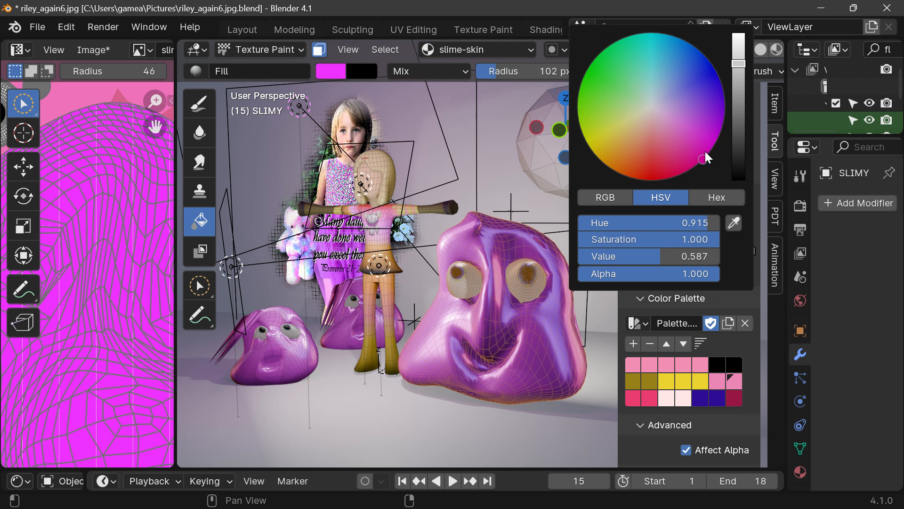
pyautogui.moveTo(704, 150); pyautogui.dragTo(722, 124)
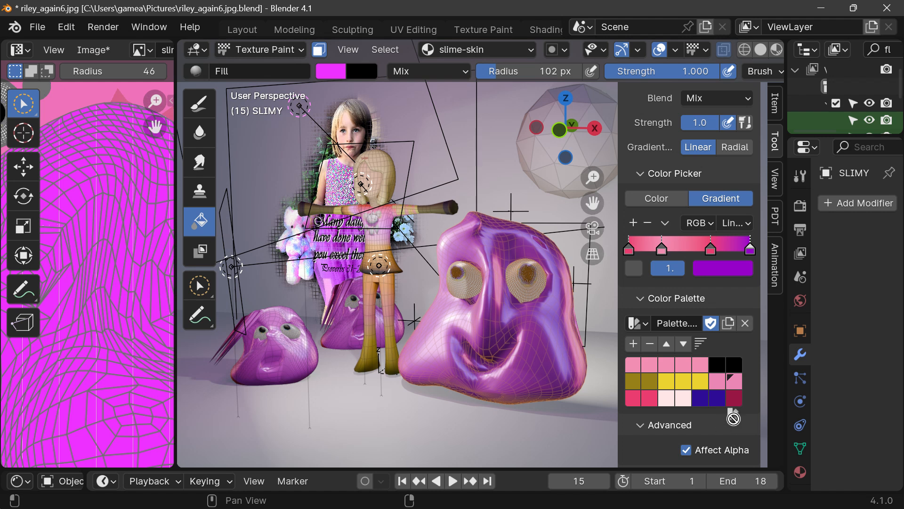
pyautogui.moveTo(761, 406); pyautogui.dragTo(701, 364)
# - Recolour the gradient's third stop a muted light purple
pyautogui.scroll(-2, 758, 355)
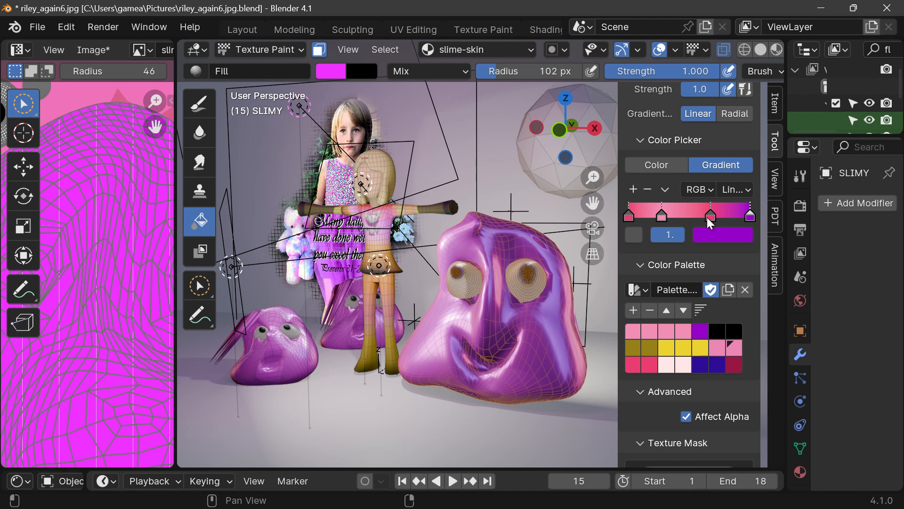
pyautogui.click(708, 217)
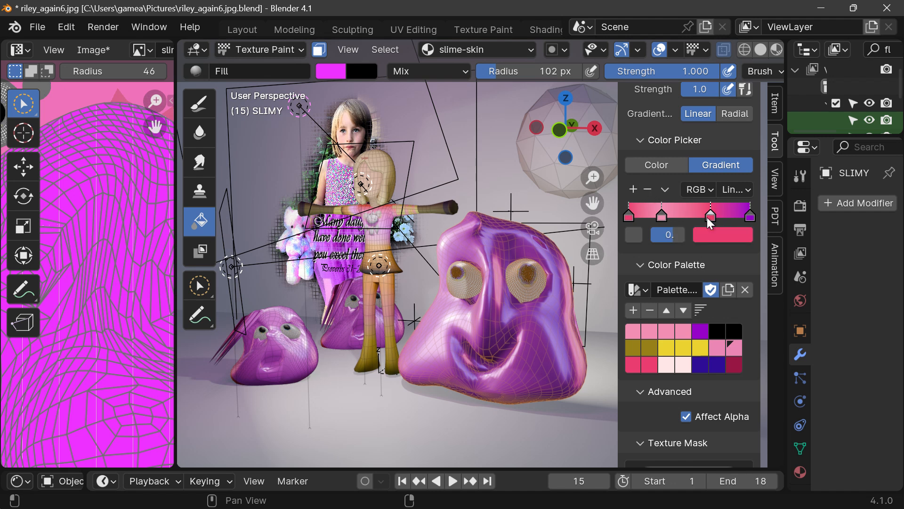
pyautogui.click(725, 235)
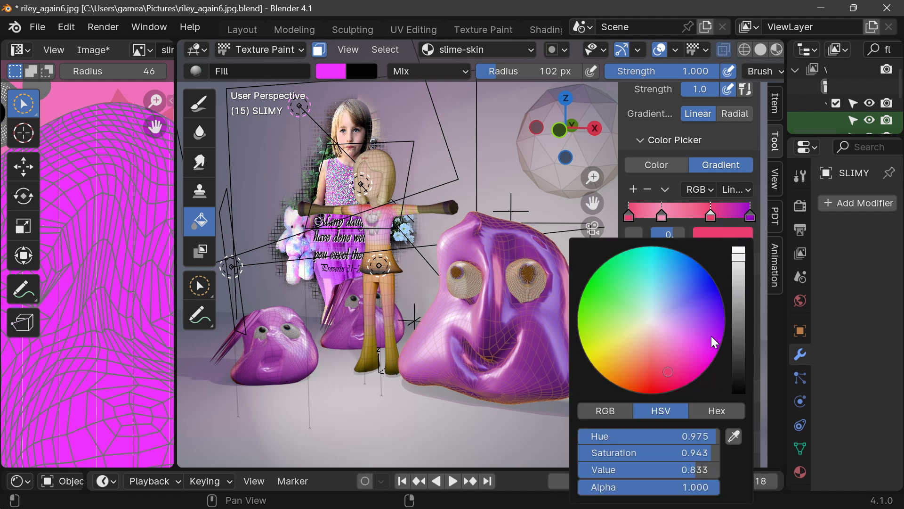
pyautogui.moveTo(711, 335); pyautogui.dragTo(689, 325)
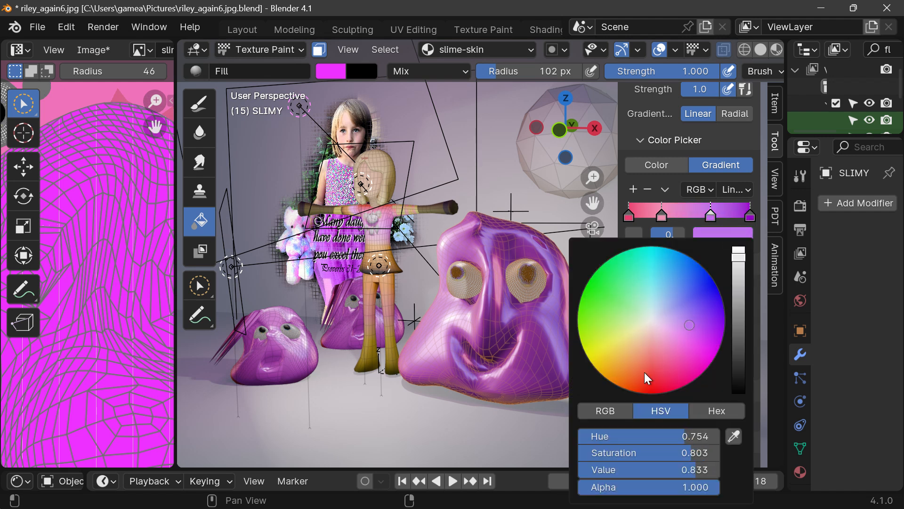
pyautogui.scroll(-1, 692, 408)
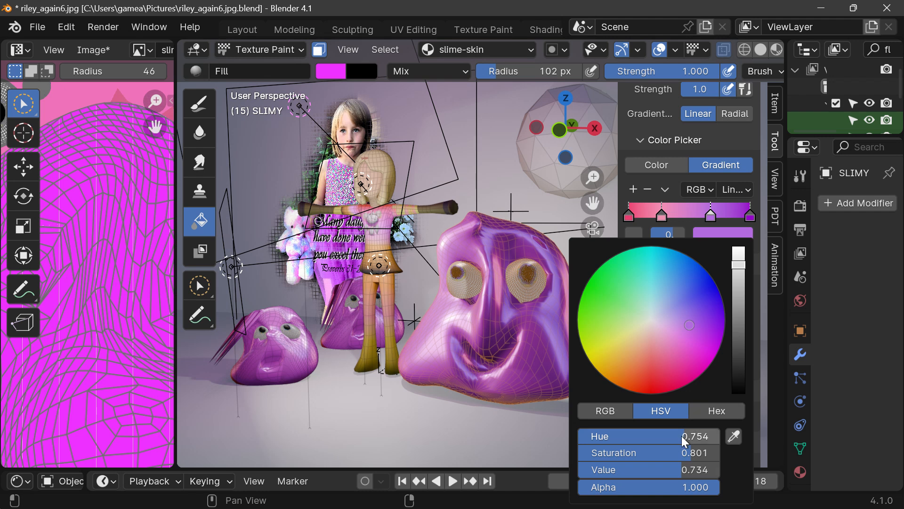
pyautogui.scroll(-1, 683, 447)
pyautogui.moveTo(686, 434)
pyautogui.mouseDown()
pyautogui.moveTo(642, 436)
pyautogui.moveTo(698, 436)
pyautogui.moveTo(664, 436)
pyautogui.moveTo(685, 436)
pyautogui.moveTo(642, 452)
pyautogui.moveTo(712, 470)
pyautogui.moveTo(614, 470)
pyautogui.moveTo(659, 470)
pyautogui.moveTo(696, 487)
pyautogui.moveTo(646, 487)
pyautogui.moveTo(700, 487)
pyautogui.moveTo(611, 487)
pyautogui.moveTo(717, 487)
pyautogui.mouseUp()
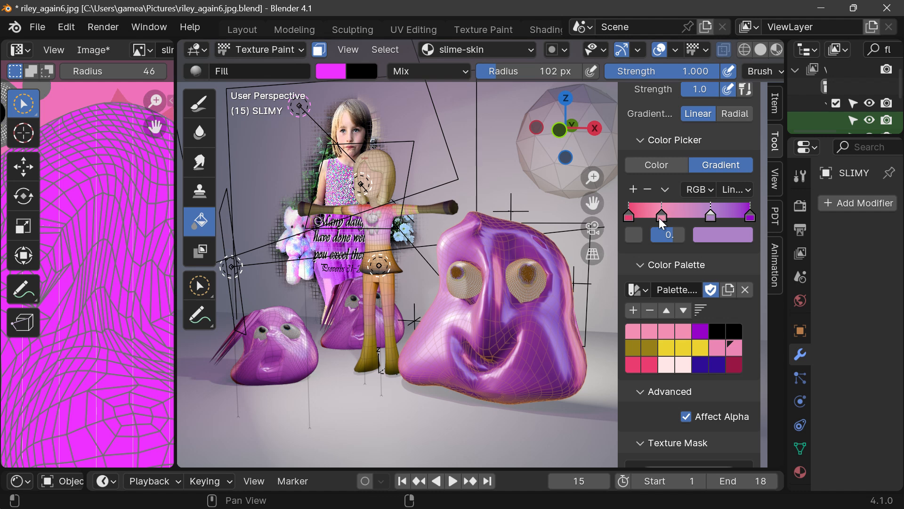
# - Recolour the gradient's second stop light purple and its first stop a fully saturated blue-violet
pyautogui.click(661, 217)
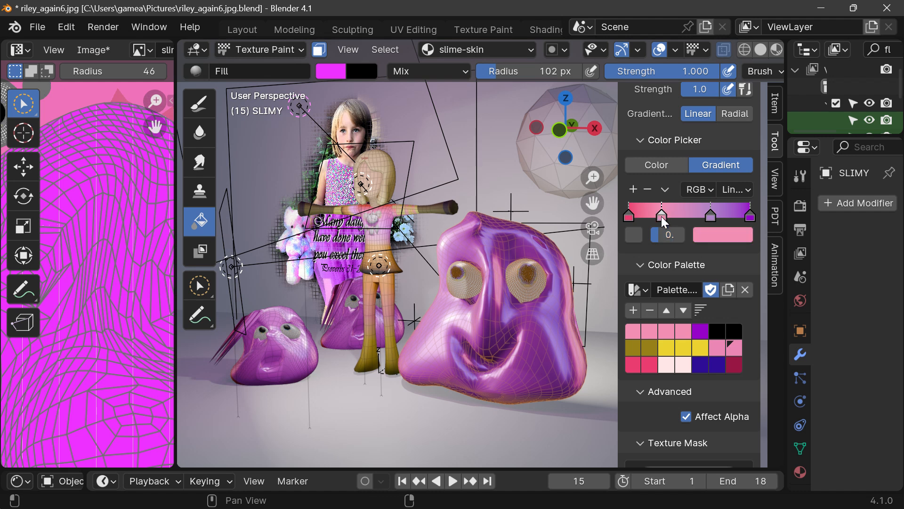
pyautogui.click(721, 235)
pyautogui.moveTo(663, 358); pyautogui.dragTo(692, 323)
pyautogui.click(629, 216)
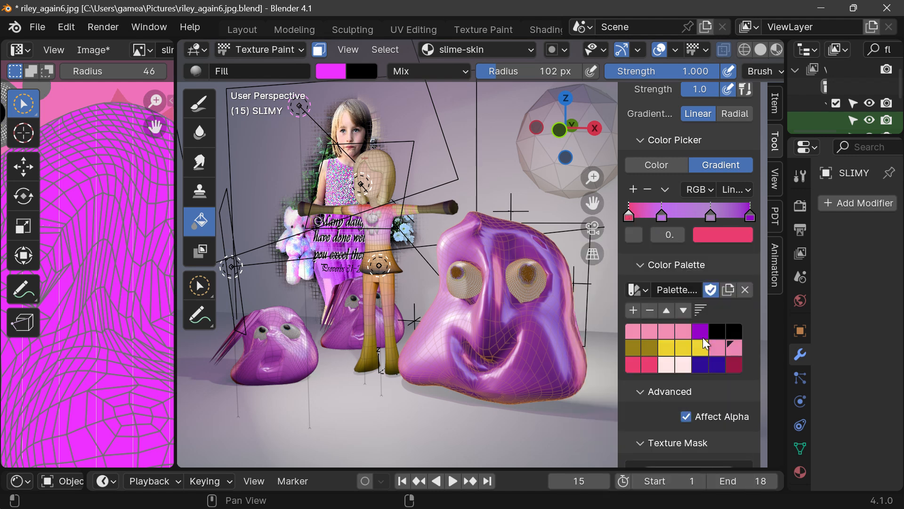
pyautogui.click(724, 236)
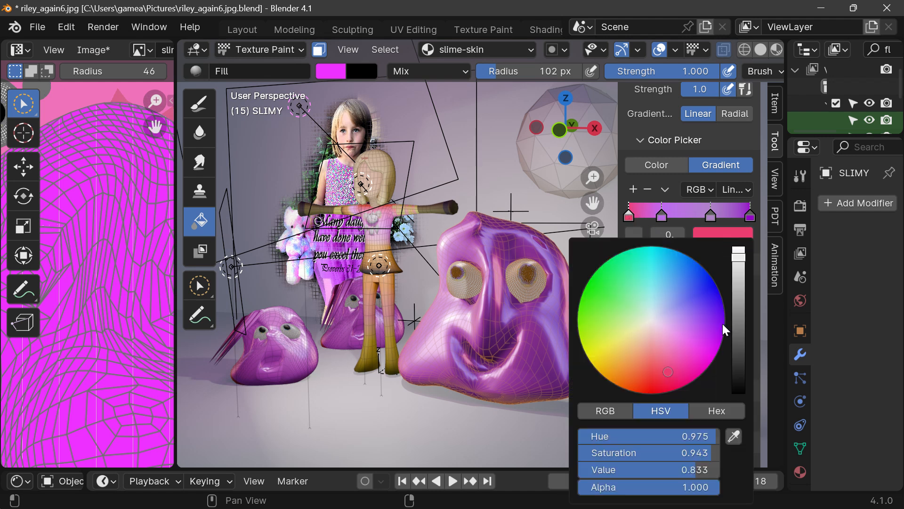
pyautogui.moveTo(726, 329); pyautogui.dragTo(716, 281)
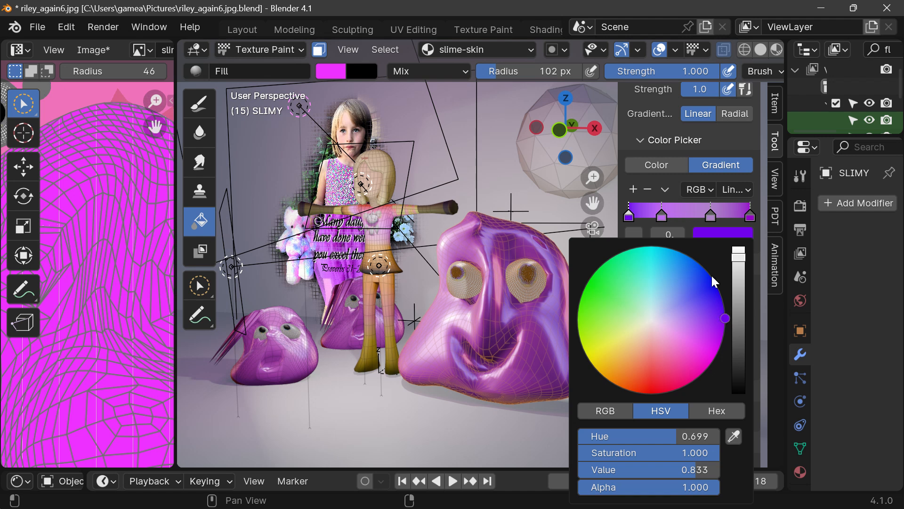
# - Shift the gradient's last three stops slightly inward and add a new stop between the two middle ones
pyautogui.moveTo(662, 214); pyautogui.dragTo(674, 214)
pyautogui.click(710, 215)
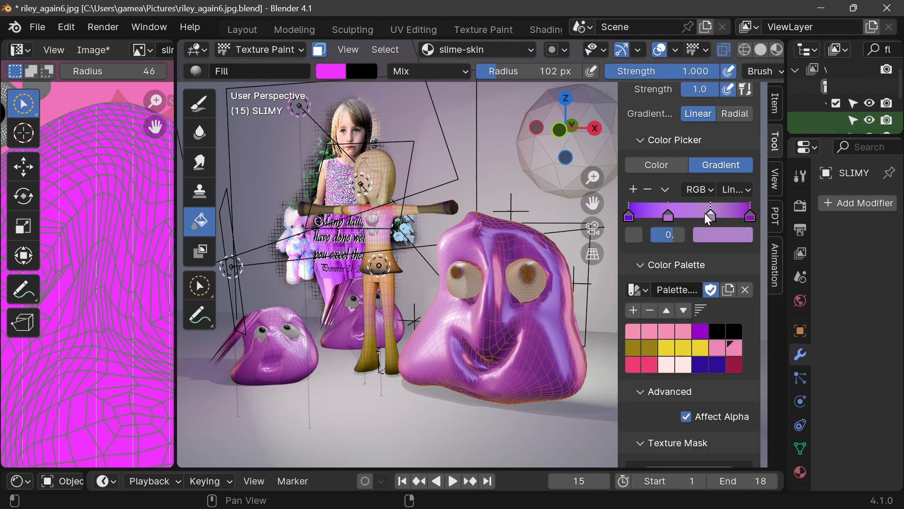
pyautogui.moveTo(751, 216); pyautogui.dragTo(743, 216)
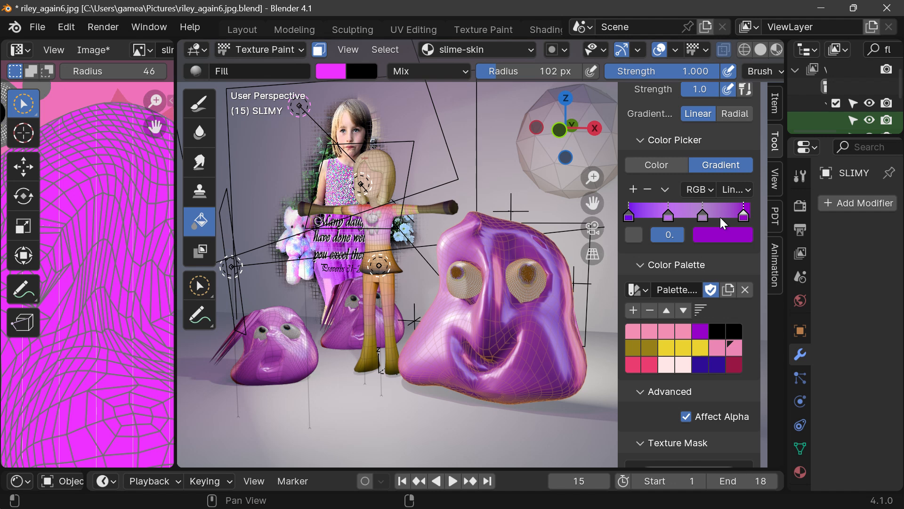
pyautogui.click(721, 217)
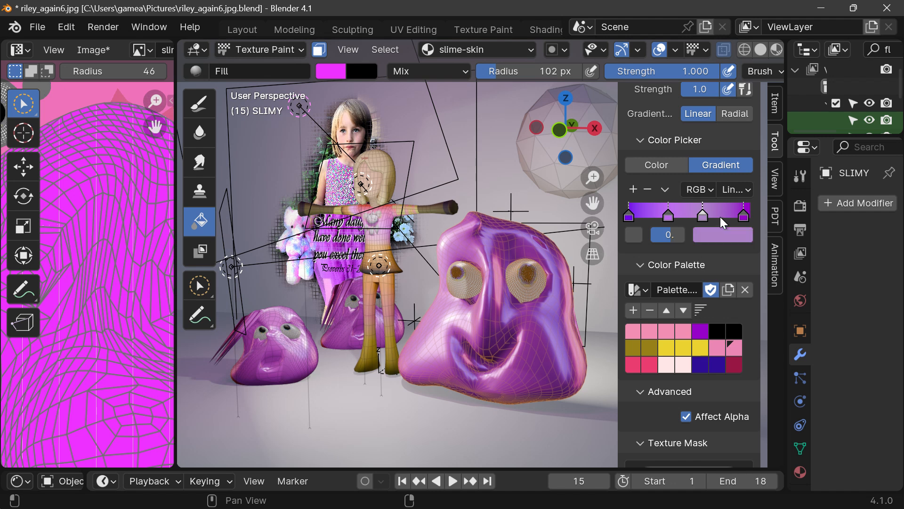
pyautogui.click(631, 188)
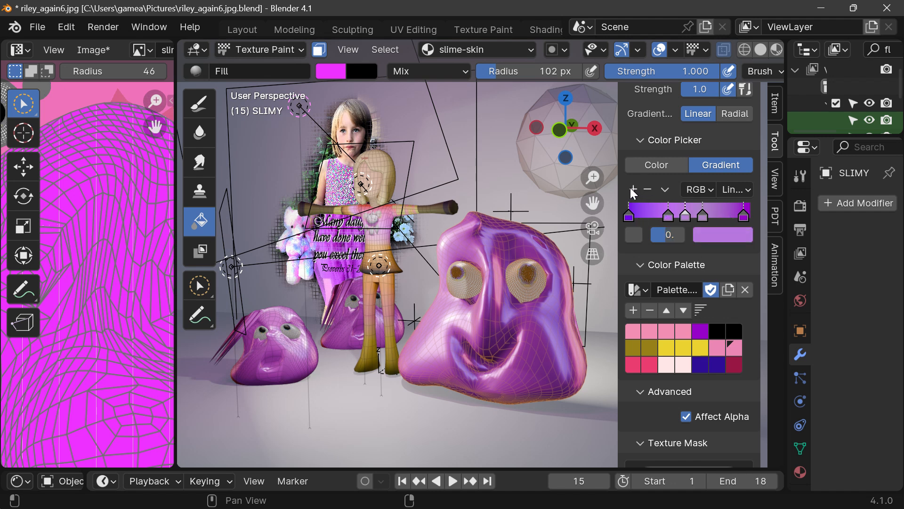
# - Reverse the gradient's colour order with Flip Color Ramp
pyautogui.click(665, 189)
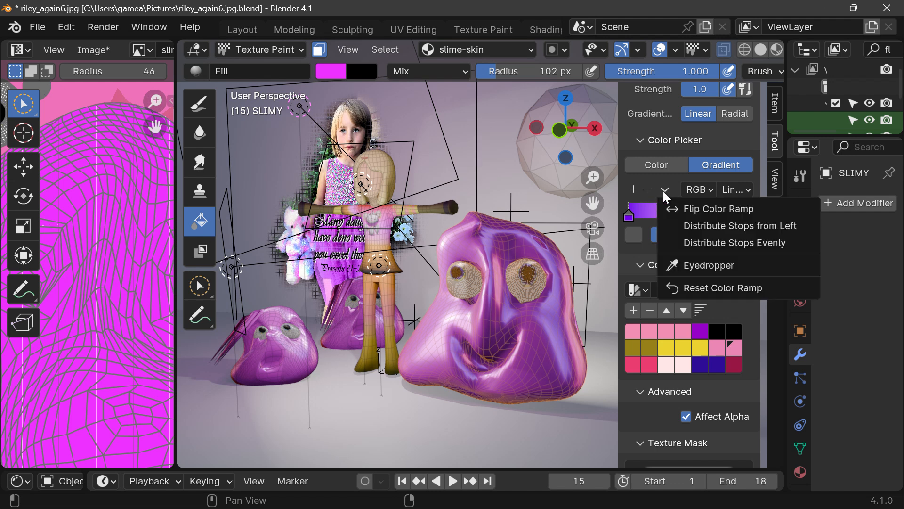
pyautogui.click(664, 190)
pyautogui.click(664, 190)
pyautogui.click(664, 191)
pyautogui.click(663, 191)
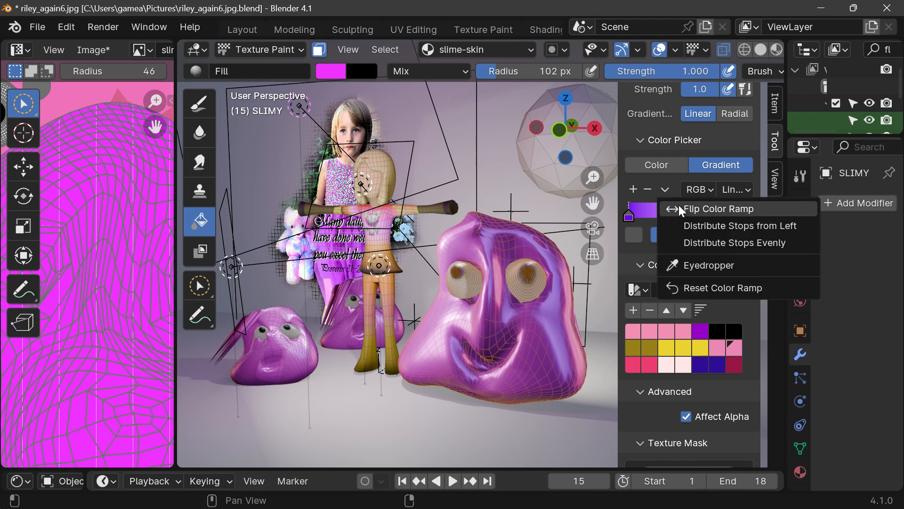
pyautogui.click(678, 204)
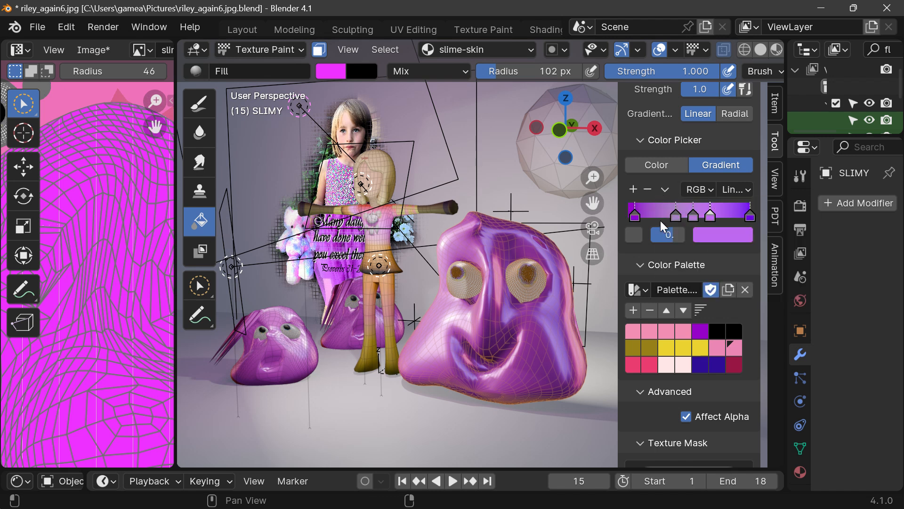
pyautogui.click(664, 190)
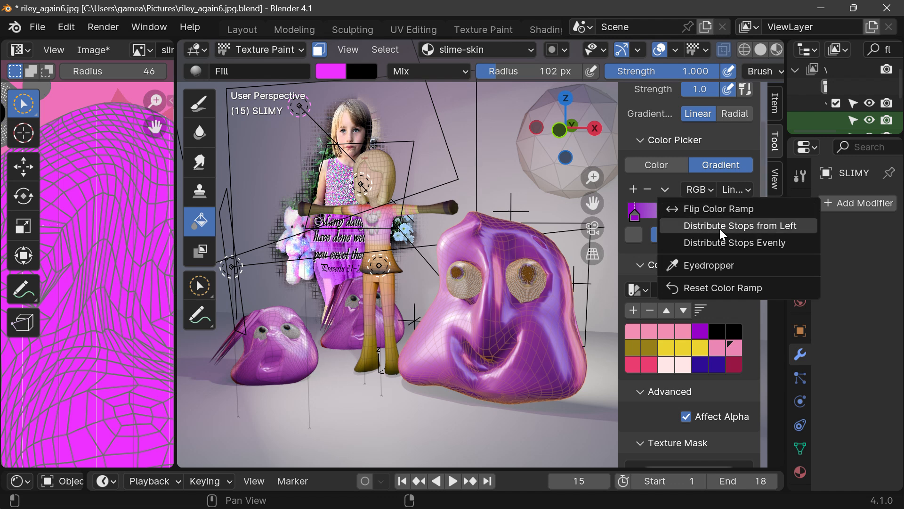
pyautogui.click(702, 266)
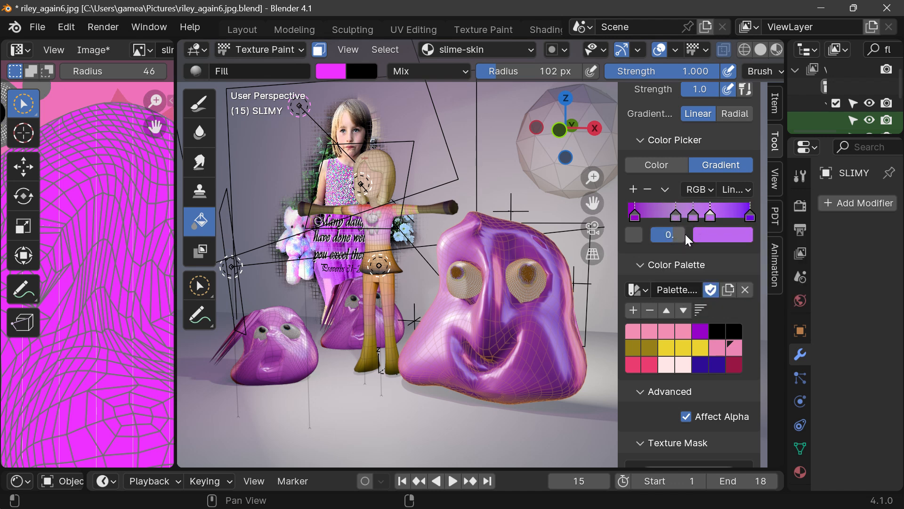
pyautogui.click(663, 190)
# - Spread the gradient's second and fourth stops away from the middle stop, and recolour the middle stop dark violet
pyautogui.click(674, 217)
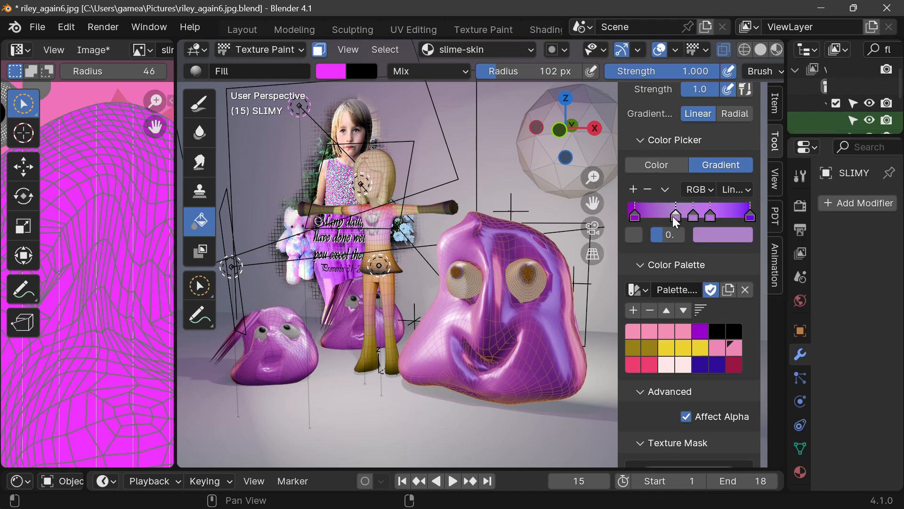
pyautogui.moveTo(713, 216)
pyautogui.mouseDown()
pyautogui.moveTo(731, 213)
pyautogui.moveTo(719, 214)
pyautogui.mouseUp()
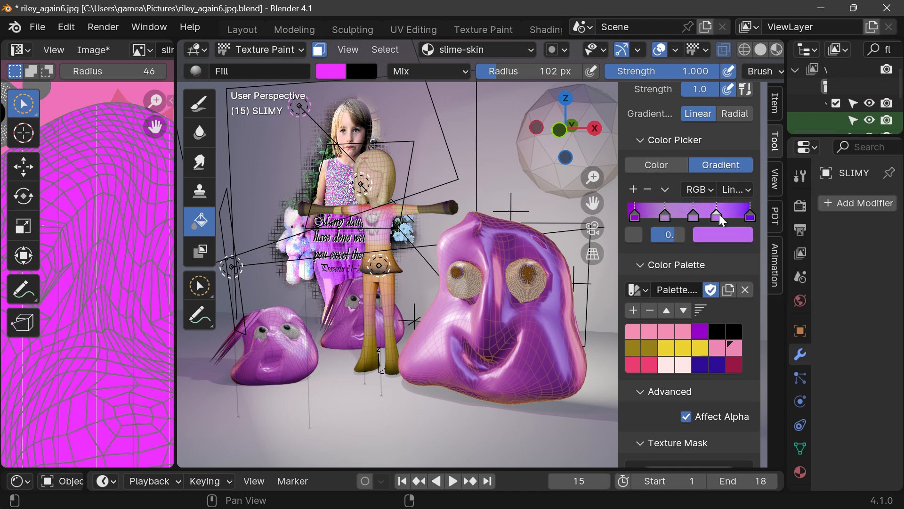
pyautogui.click(709, 236)
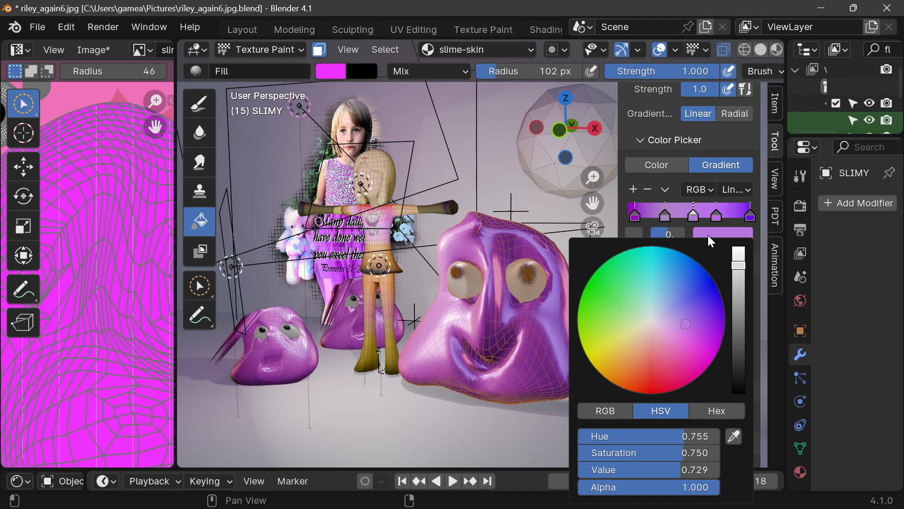
pyautogui.moveTo(686, 325)
pyautogui.mouseDown()
pyautogui.moveTo(724, 312)
pyautogui.moveTo(725, 321)
pyautogui.moveTo(708, 322)
pyautogui.moveTo(722, 321)
pyautogui.mouseUp()
pyautogui.moveTo(738, 281)
pyautogui.mouseDown()
pyautogui.moveTo(738, 331)
pyautogui.moveTo(738, 279)
pyautogui.moveTo(738, 296)
pyautogui.moveTo(738, 287)
pyautogui.mouseUp()
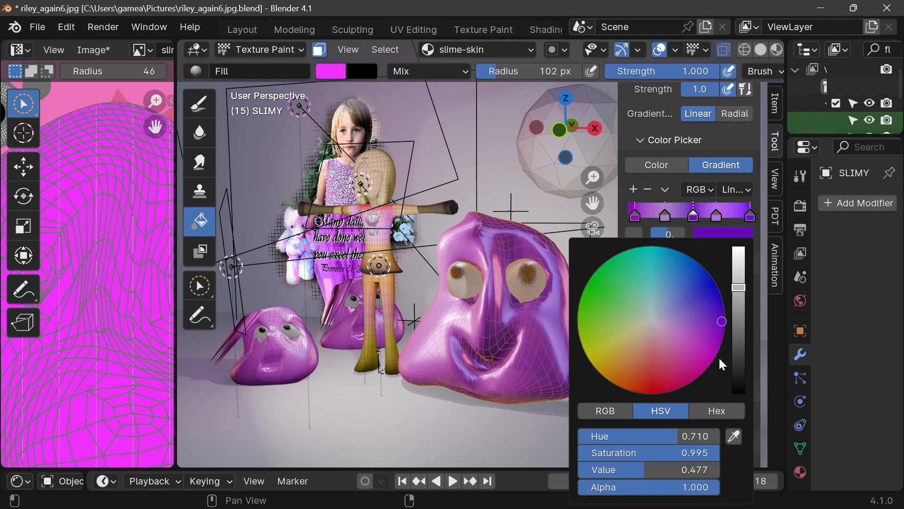
pyautogui.moveTo(639, 470); pyautogui.dragTo(621, 470)
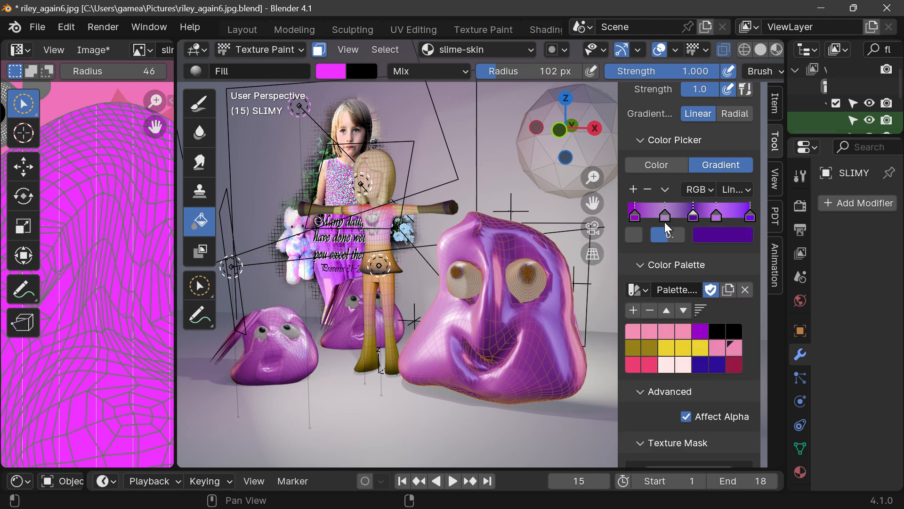
# - Reorder the gradient stops so dark violet comes first, deep purple second and muted light purple in the middle
pyautogui.moveTo(693, 216)
pyautogui.mouseDown()
pyautogui.moveTo(654, 216)
pyautogui.moveTo(695, 218)
pyautogui.mouseUp()
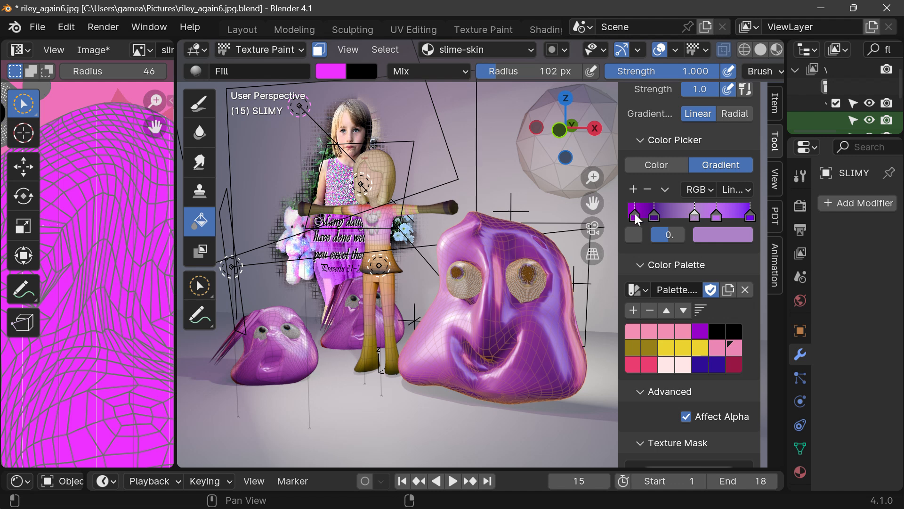
pyautogui.moveTo(636, 216); pyautogui.dragTo(665, 214)
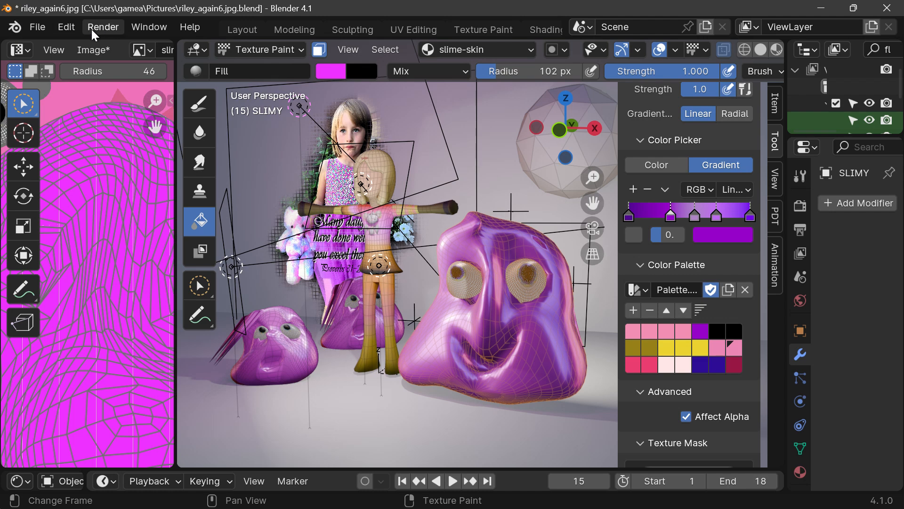
# - Enlarge the interface by setting the Resolution Scale preference to 1.46, and close the preferences window
pyautogui.click(69, 28)
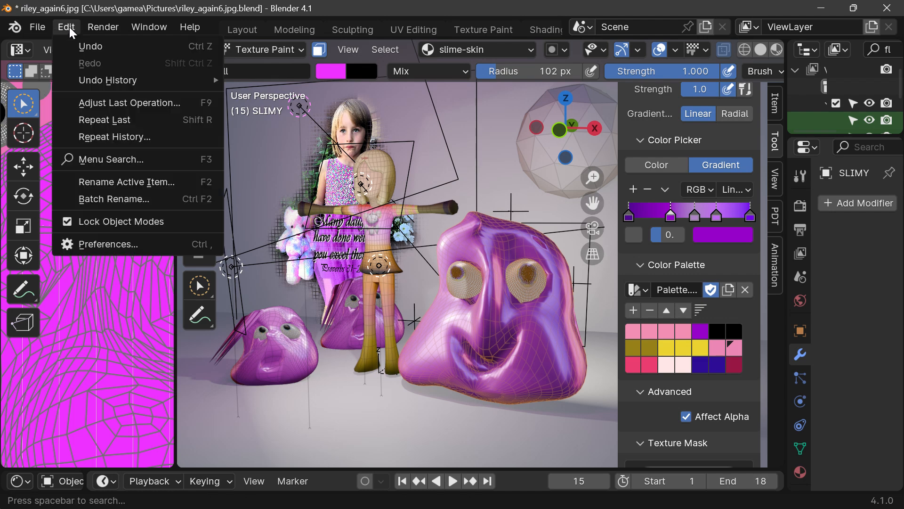
pyautogui.click(89, 244)
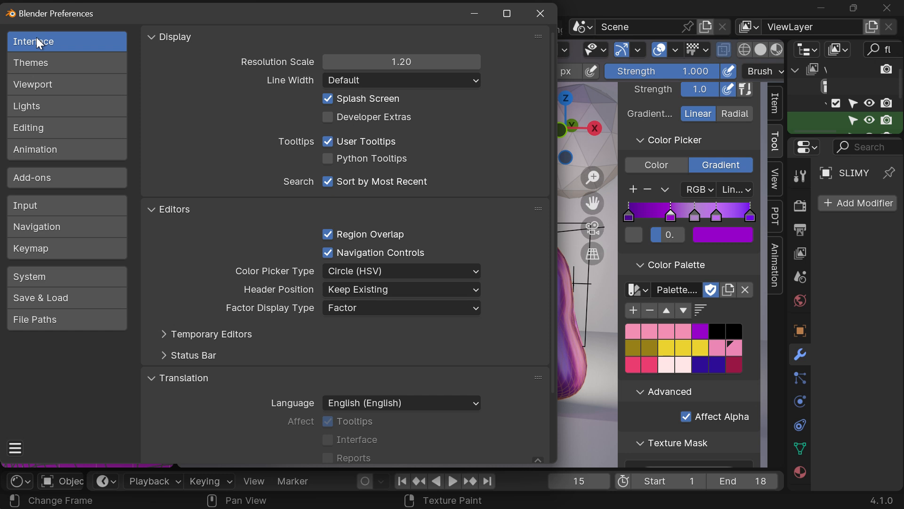
pyautogui.click(153, 36)
pyautogui.click(153, 36)
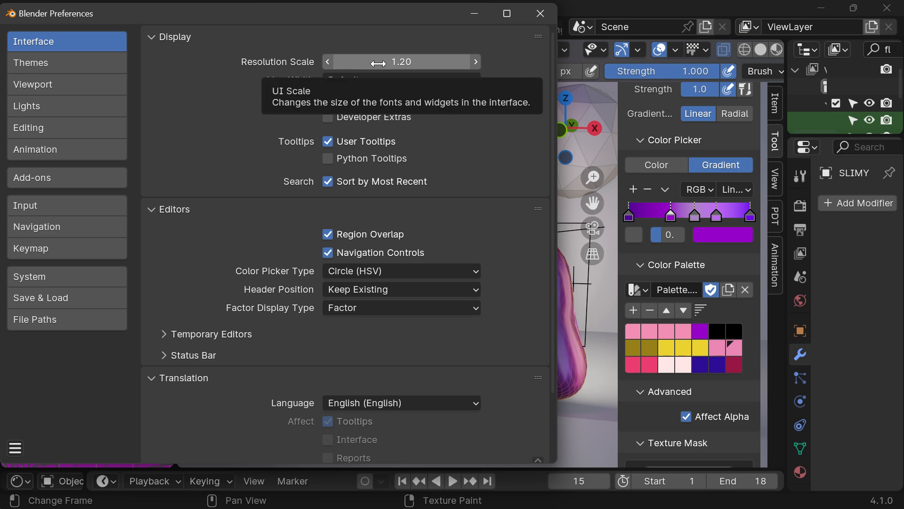
pyautogui.moveTo(378, 63); pyautogui.dragTo(427, 70)
pyautogui.click(577, 7)
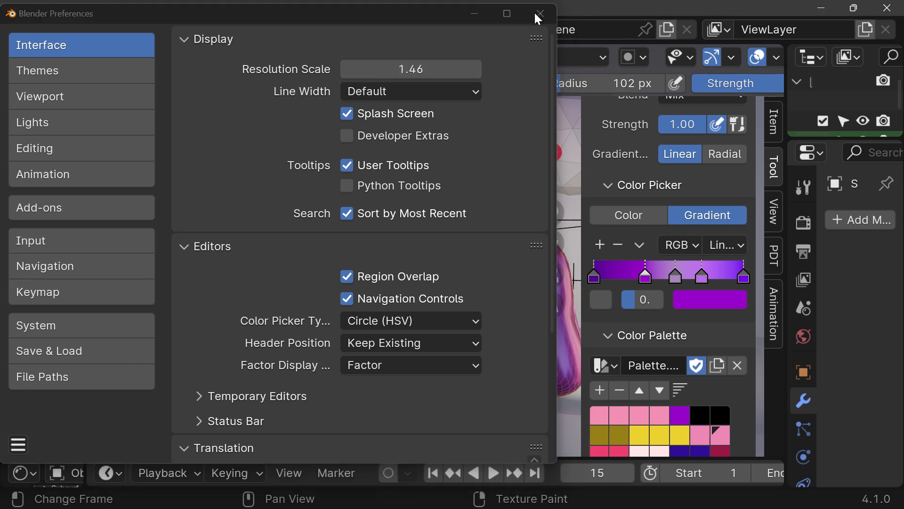
pyautogui.click(548, 240)
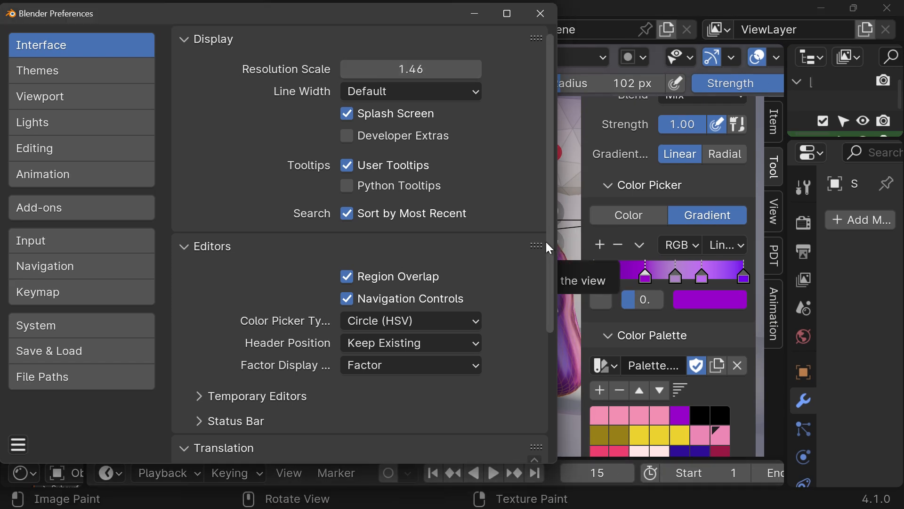
pyautogui.click(594, 9)
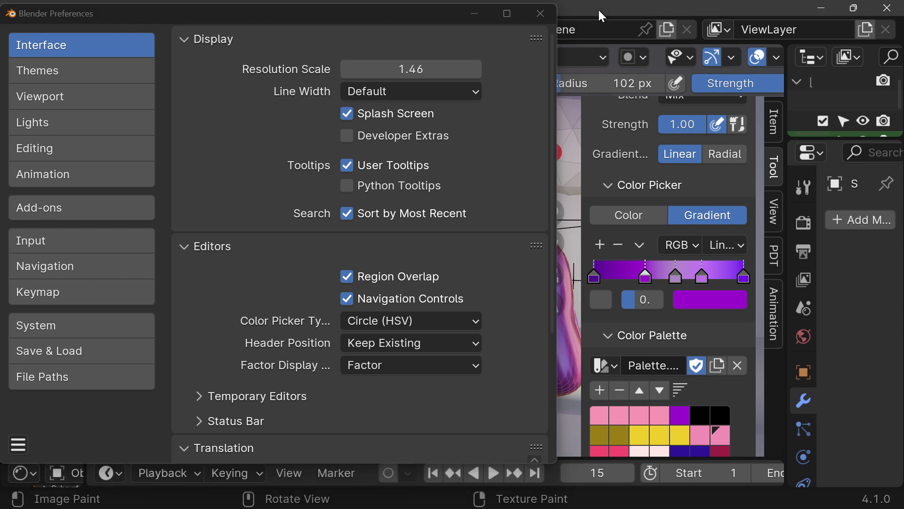
pyautogui.moveTo(175, 12); pyautogui.dragTo(186, 71)
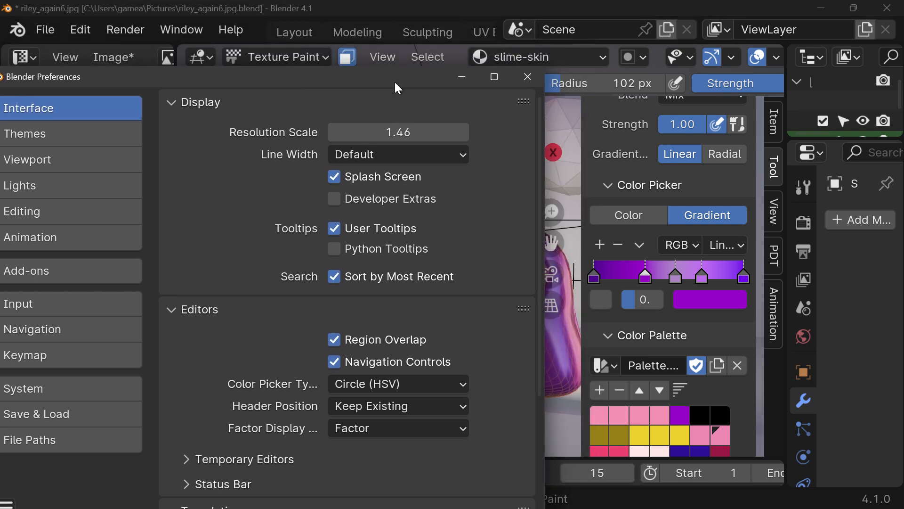
pyautogui.click(524, 77)
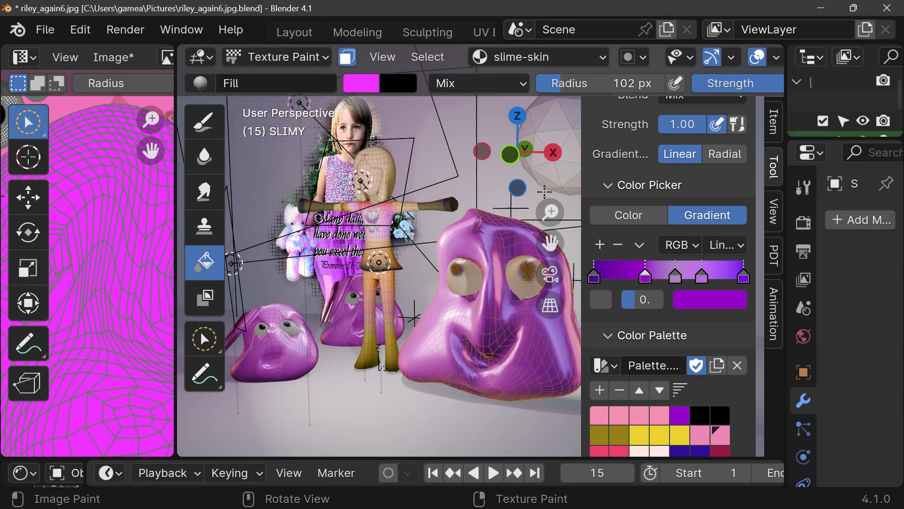
# - Widen the sidebar, and add a gradient stop between the first two stops and another just before the bright purple stop
pyautogui.scroll(-2, 662, 343)
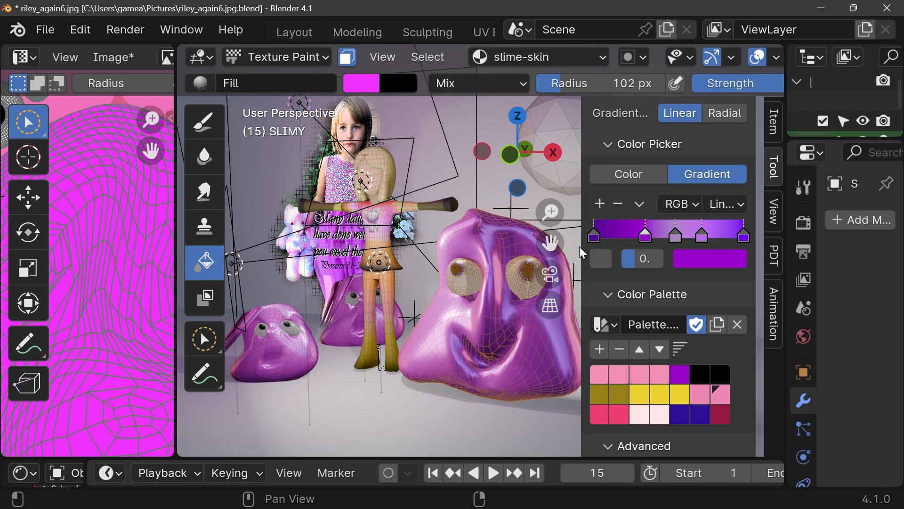
pyautogui.moveTo(582, 250); pyautogui.dragTo(370, 260)
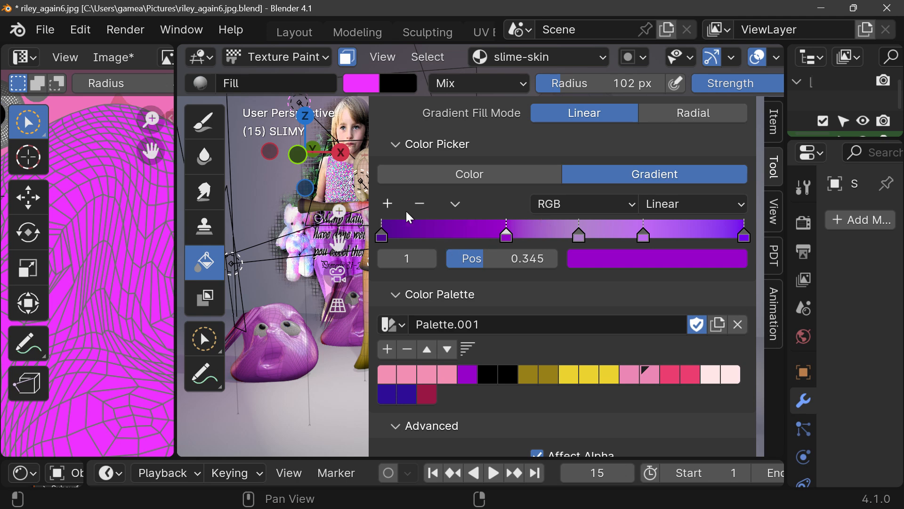
pyautogui.click(388, 204)
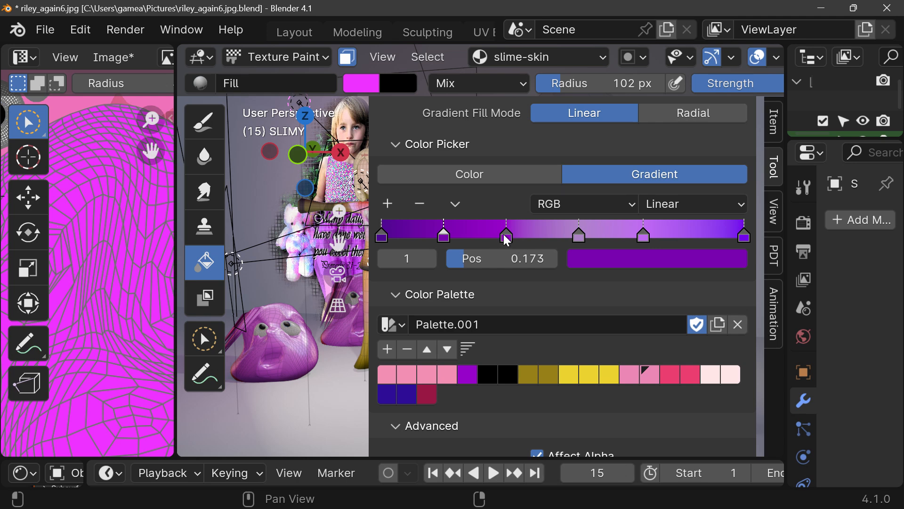
pyautogui.click(603, 235)
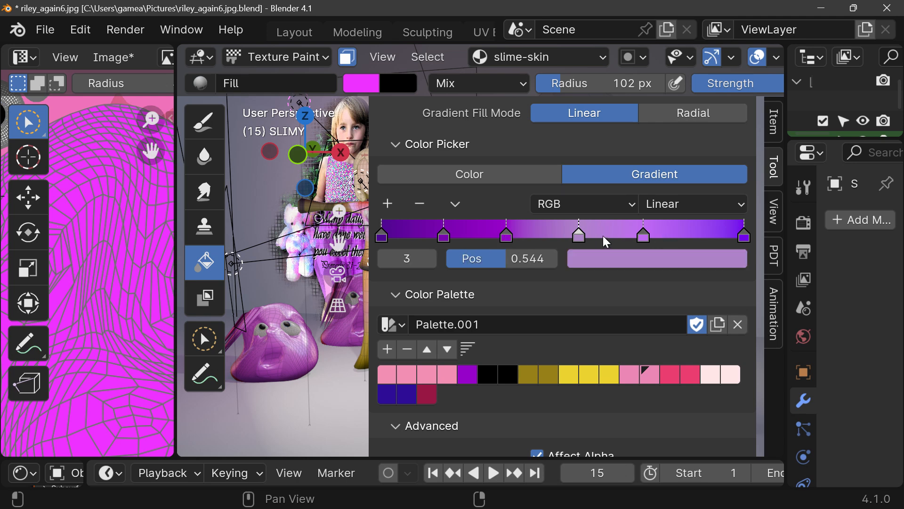
pyautogui.click(667, 235)
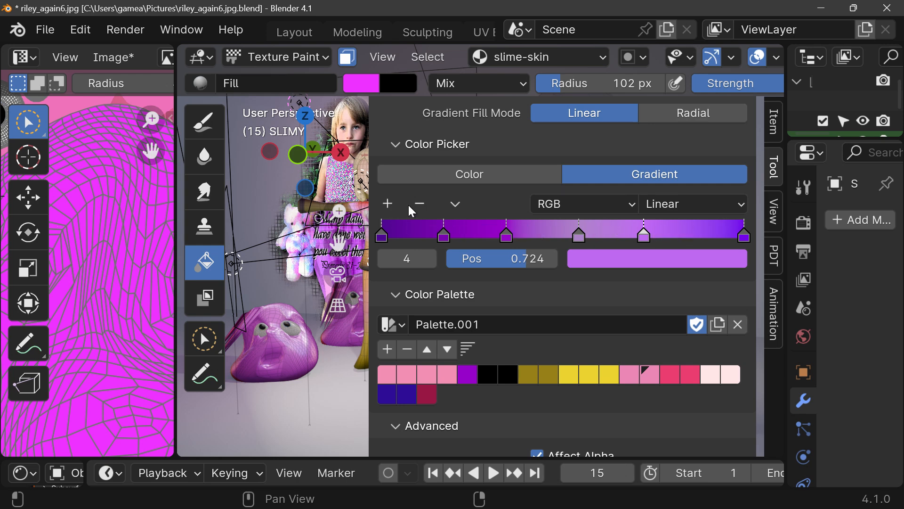
pyautogui.click(389, 202)
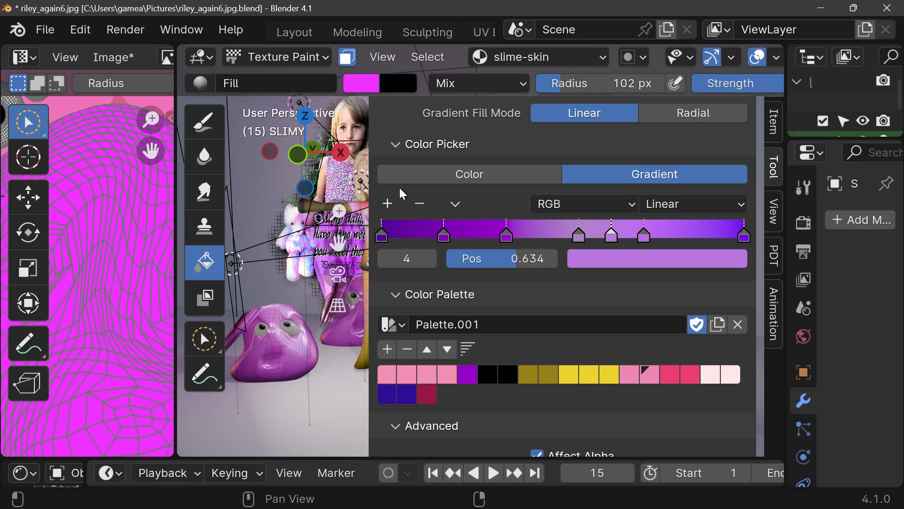
# - Move the bright purple stop ahead of its muted neighbour to 0.676, and set the second stop to 0.170 and the fourth to 0.501
pyautogui.moveTo(612, 237)
pyautogui.mouseDown()
pyautogui.moveTo(699, 236)
pyautogui.moveTo(616, 248)
pyautogui.moveTo(685, 246)
pyautogui.moveTo(626, 241)
pyautogui.mouseUp()
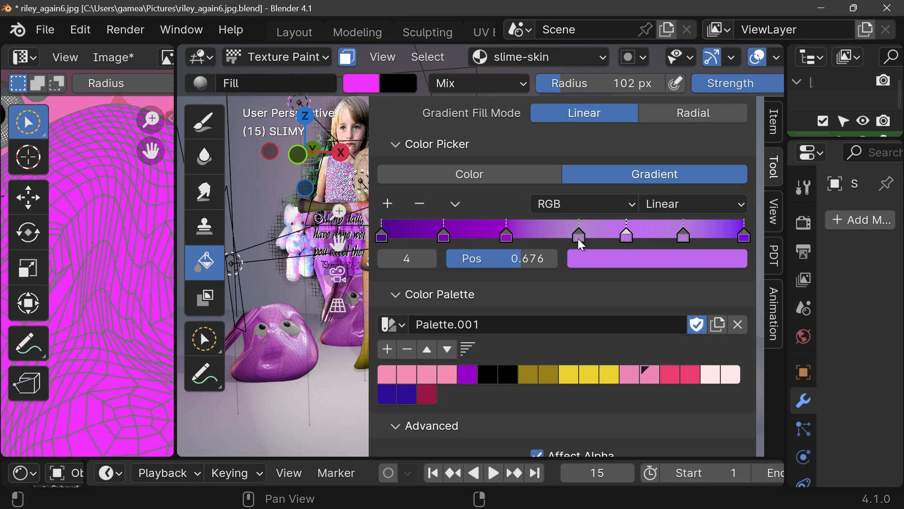
pyautogui.moveTo(384, 233)
pyautogui.mouseDown()
pyautogui.moveTo(394, 233)
pyautogui.moveTo(382, 234)
pyautogui.mouseUp()
pyautogui.click(444, 236)
pyautogui.moveTo(443, 236); pyautogui.dragTo(442, 236)
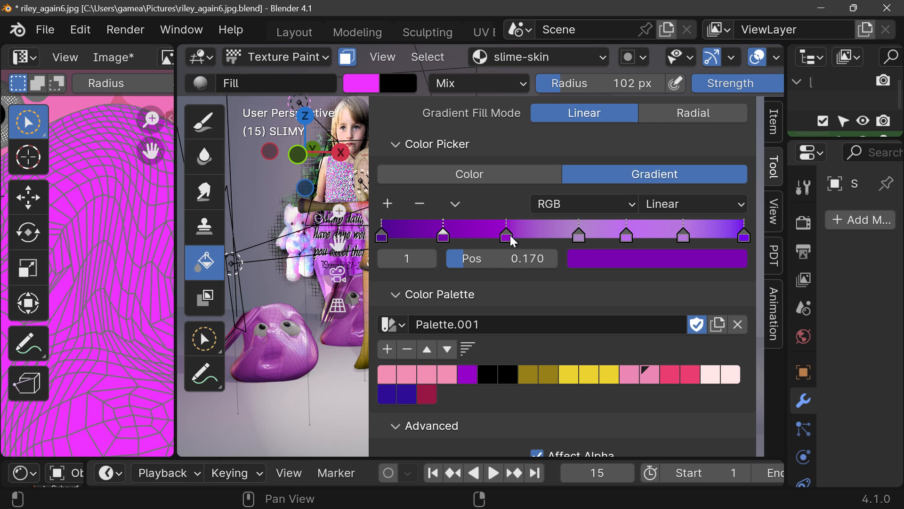
pyautogui.moveTo(508, 235); pyautogui.dragTo(523, 238)
pyautogui.moveTo(579, 236); pyautogui.dragTo(565, 241)
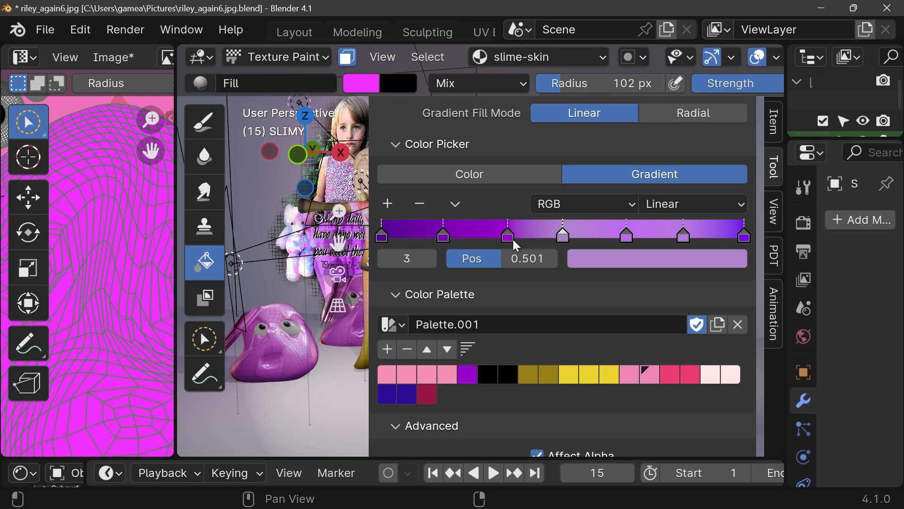
# - Try placing the violet end stop at about 0.65 between the lighter purple stops, and return it to the end of the gradient
pyautogui.click(625, 235)
pyautogui.moveTo(631, 235); pyautogui.dragTo(735, 235)
pyautogui.click(630, 238)
pyautogui.click(651, 234)
pyautogui.moveTo(633, 235); pyautogui.dragTo(612, 235)
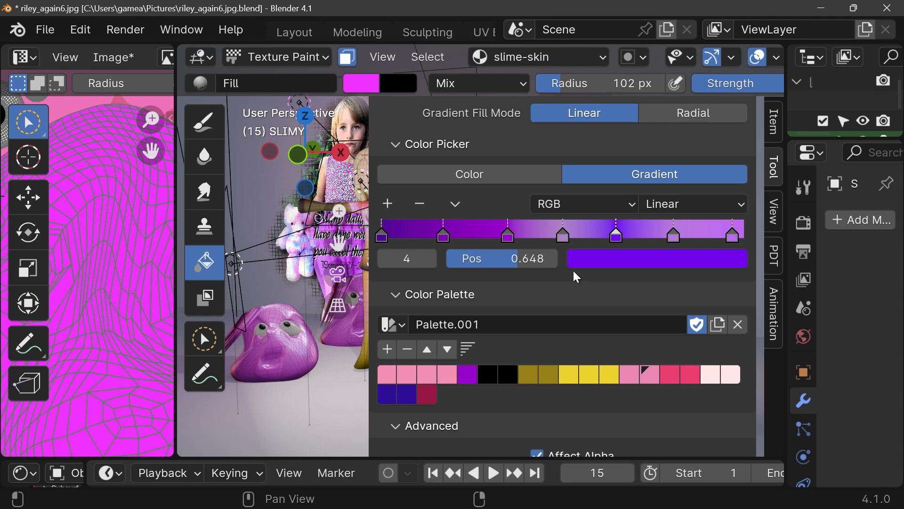
pyautogui.moveTo(673, 236); pyautogui.dragTo(747, 237)
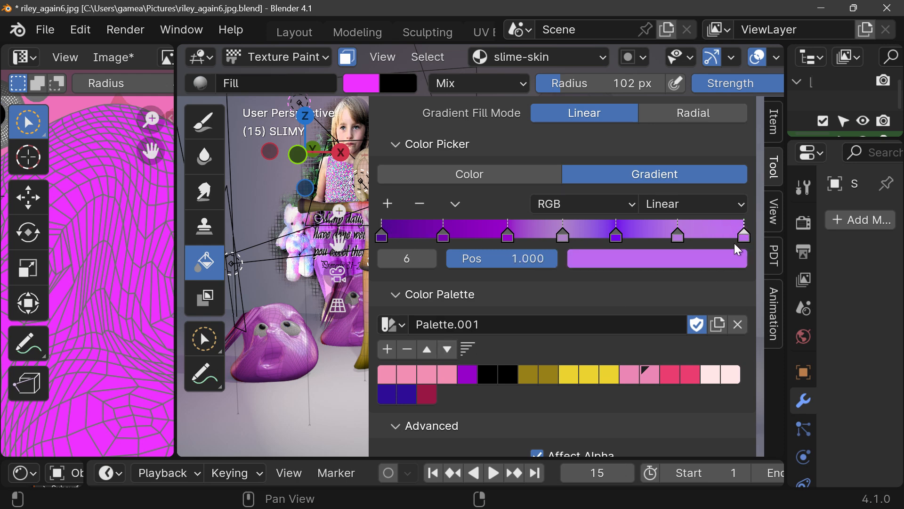
pyautogui.moveTo(745, 236); pyautogui.dragTo(745, 235)
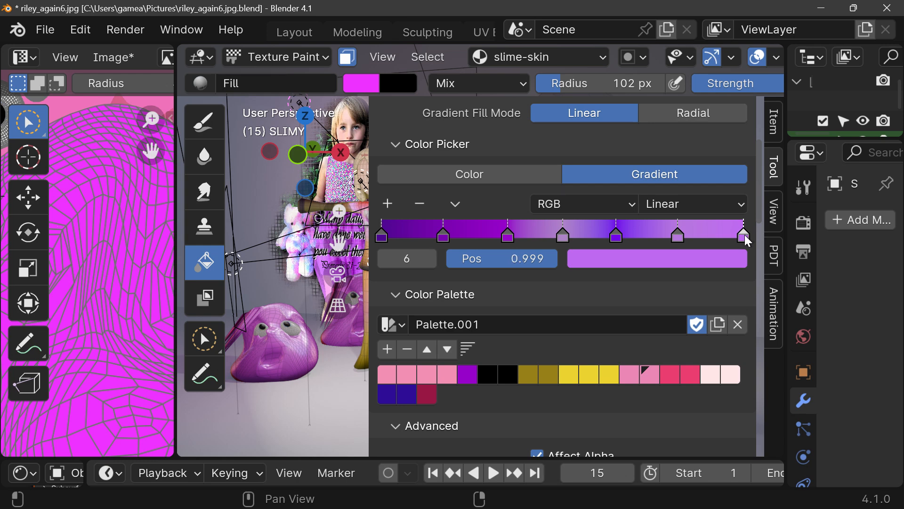
pyautogui.moveTo(744, 234); pyautogui.dragTo(738, 262)
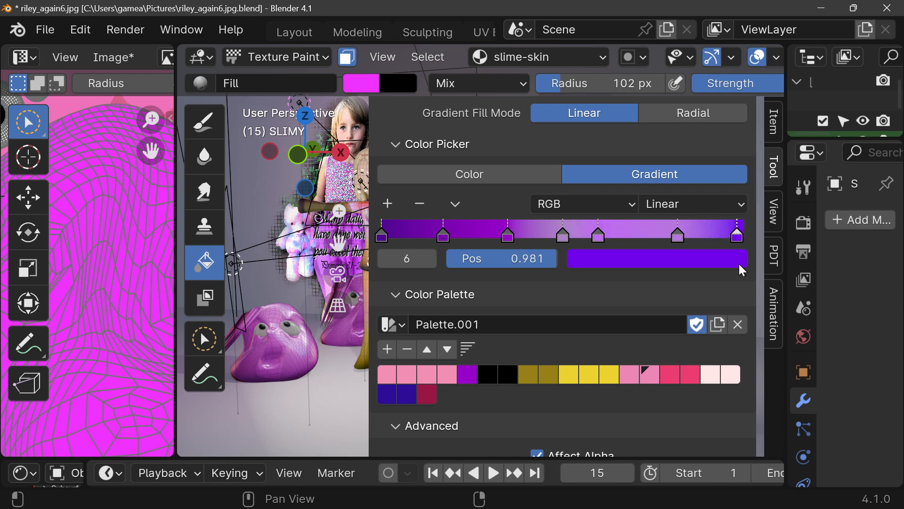
# - Delete the violet end stop, and move the muted purple stop to the gradient's end and the bright purple one to about 0.74
pyautogui.click(419, 203)
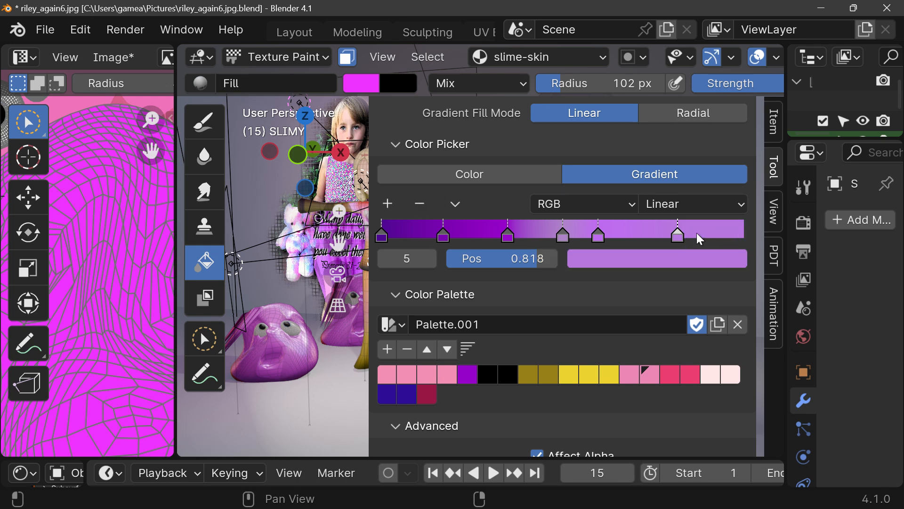
pyautogui.moveTo(700, 235); pyautogui.dragTo(746, 237)
pyautogui.moveTo(601, 235); pyautogui.dragTo(650, 239)
# - Recolour the gradient's fourth stop, at the middle, to a lighter pastel purple
pyautogui.click(563, 235)
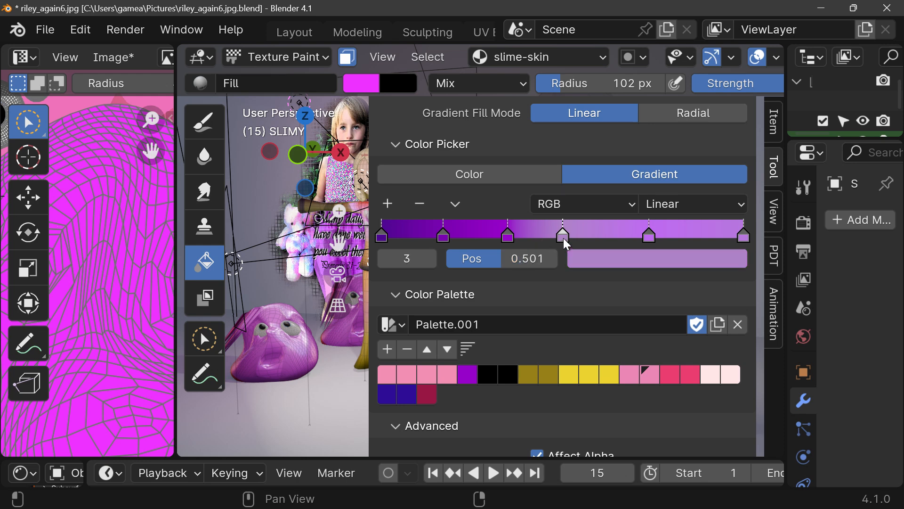
pyautogui.click(630, 265)
pyautogui.moveTo(730, 234); pyautogui.dragTo(731, 204)
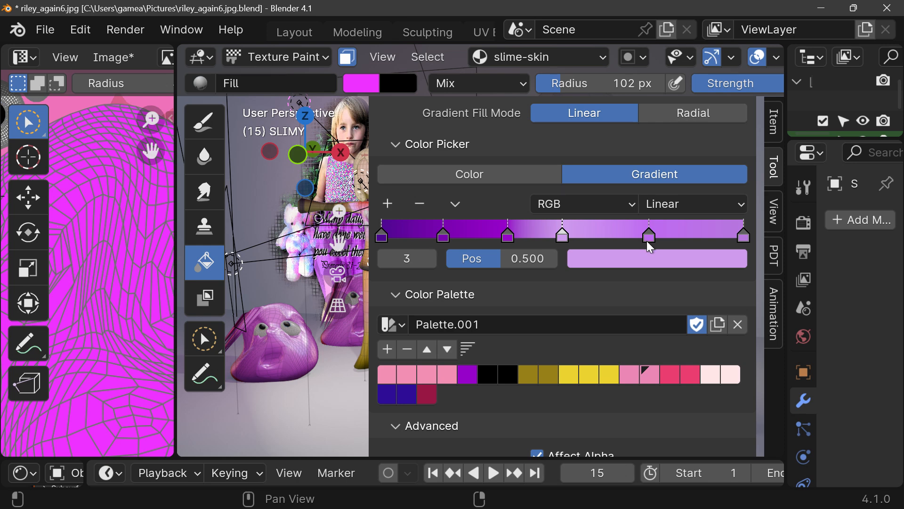
# - Shift the last two gradient stops inward, placing the fifth at 0.693, and recolour that fifth stop vivid violet
pyautogui.moveTo(646, 240)
pyautogui.mouseDown()
pyautogui.moveTo(654, 239)
pyautogui.moveTo(632, 240)
pyautogui.mouseUp()
pyautogui.moveTo(741, 237); pyautogui.dragTo(692, 243)
pyautogui.click(633, 237)
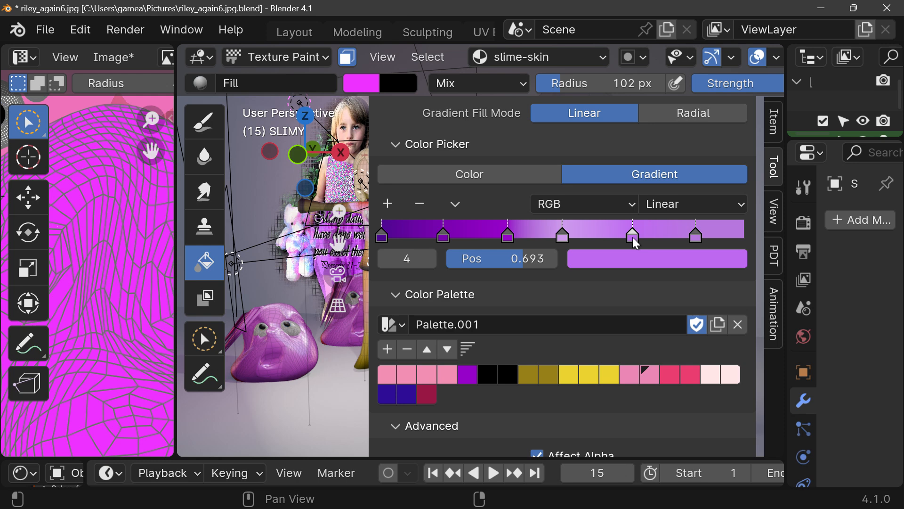
pyautogui.click(632, 267)
pyautogui.moveTo(682, 290); pyautogui.dragTo(716, 292)
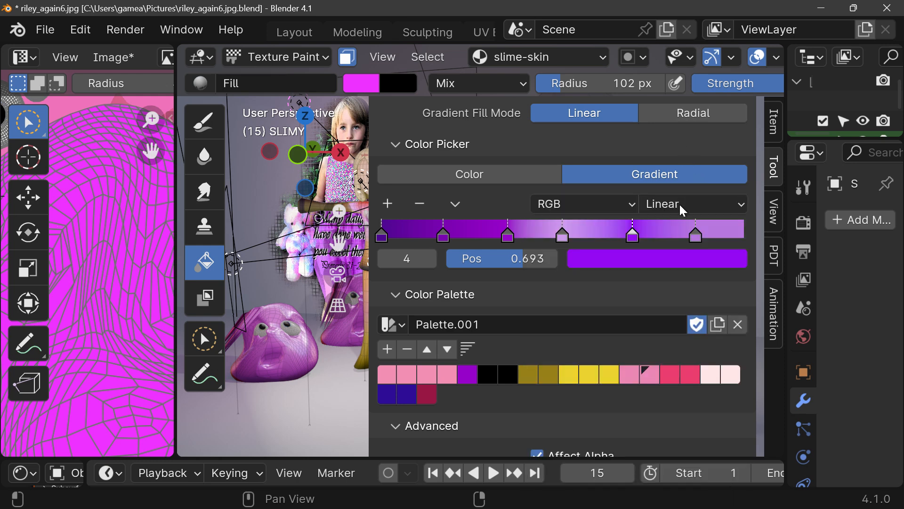
# - Space the stops evenly, moving the last to the end, the fifth to 0.810, fourth to about 0.60, third to 0.400 and second to 0.192
pyautogui.moveTo(697, 238); pyautogui.dragTo(748, 239)
pyautogui.moveTo(634, 236); pyautogui.dragTo(676, 237)
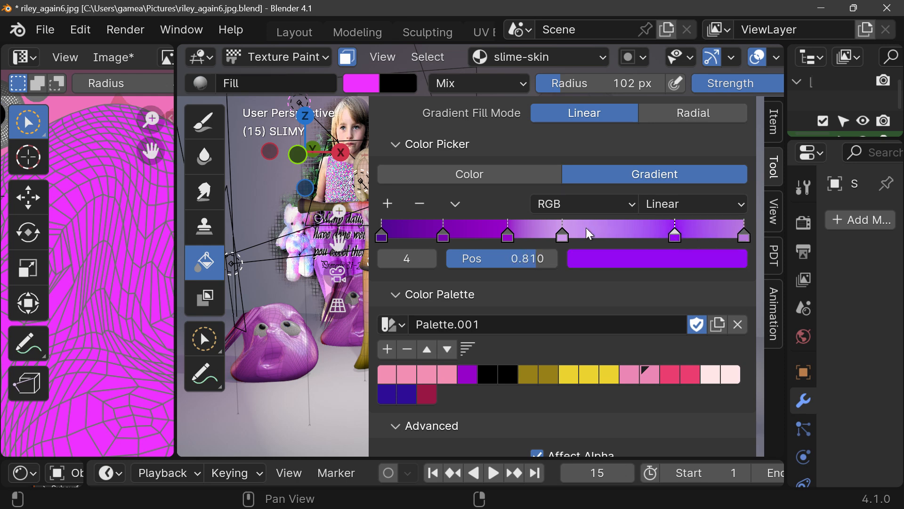
pyautogui.click(564, 237)
pyautogui.moveTo(563, 238); pyautogui.dragTo(599, 238)
pyautogui.moveTo(508, 236); pyautogui.dragTo(526, 238)
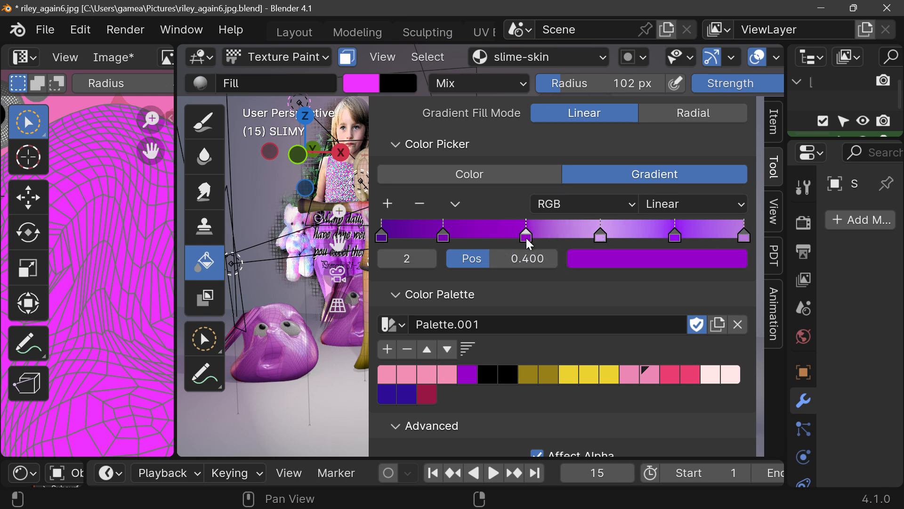
pyautogui.moveTo(451, 238); pyautogui.dragTo(452, 240)
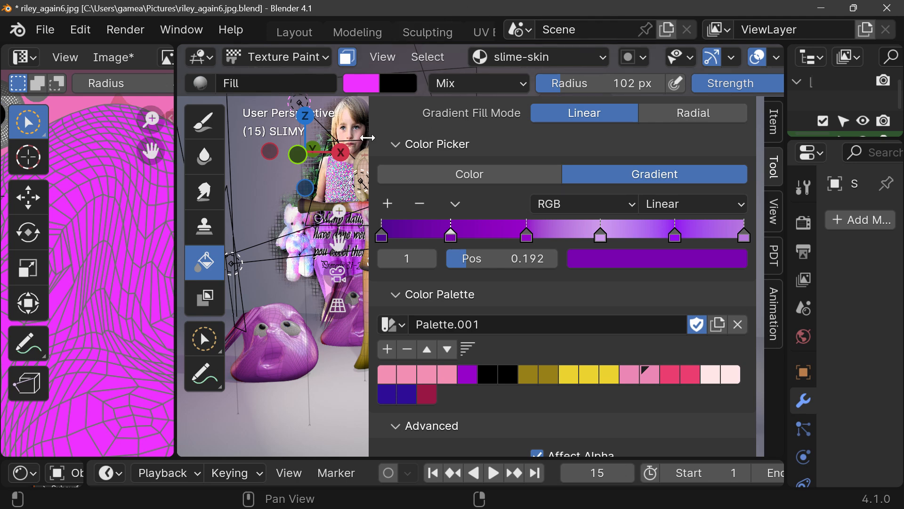
# - Narrow the sidebar, collapse its Brush Settings, and hide the sidebar to clear the viewport
pyautogui.moveTo(368, 138); pyautogui.dragTo(489, 150)
pyautogui.scroll(6, 621, 176)
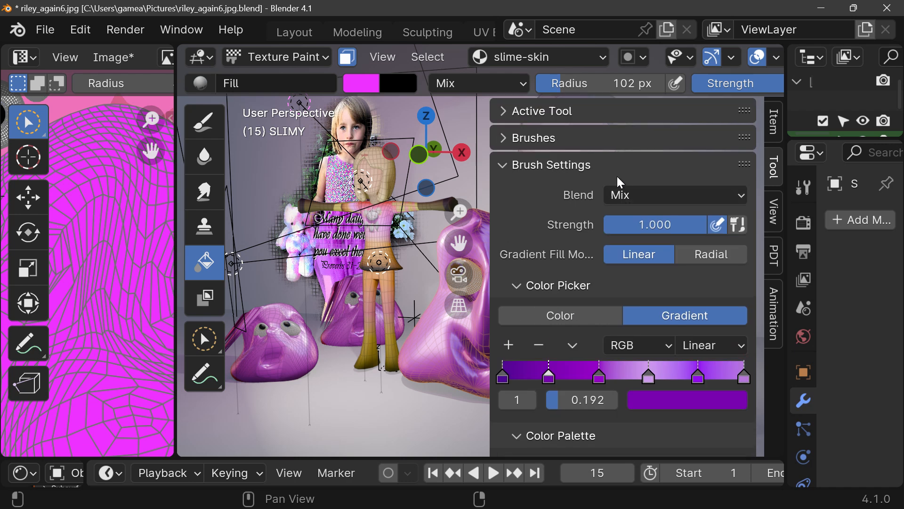
pyautogui.scroll(-2, 556, 163)
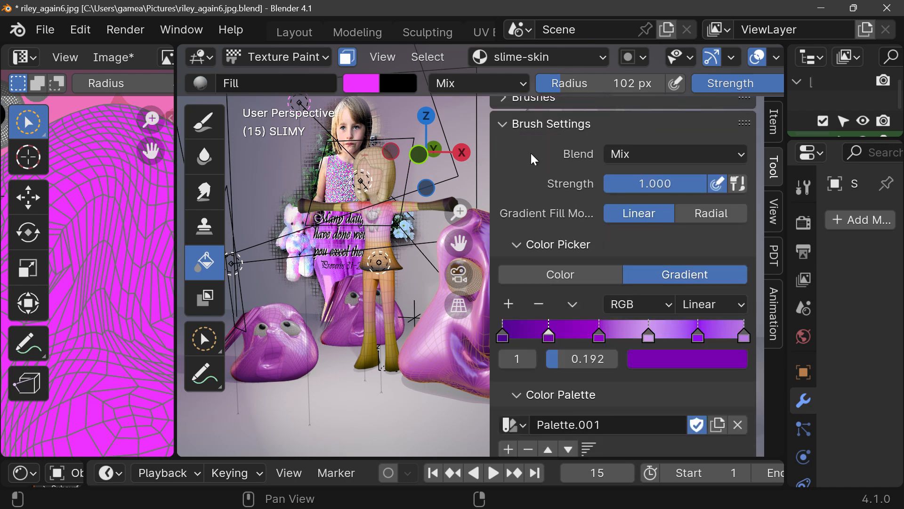
pyautogui.scroll(2, 530, 153)
pyautogui.click(501, 164)
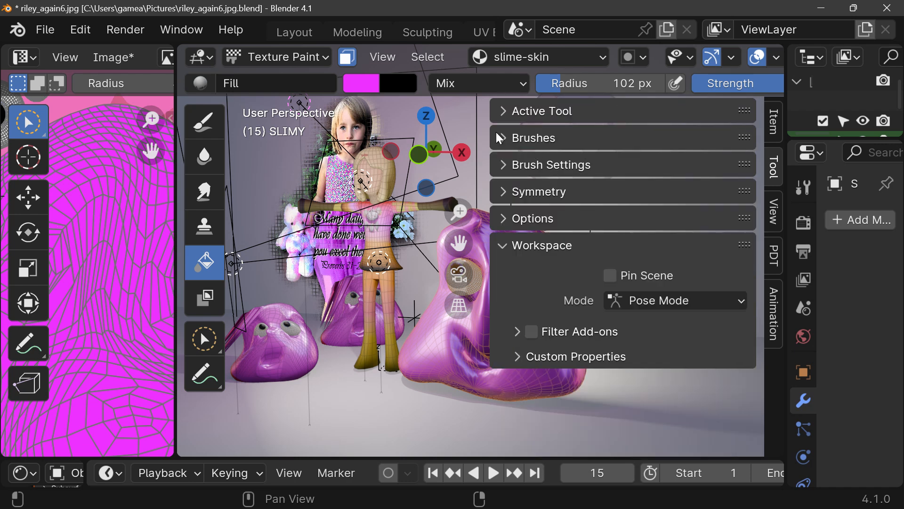
pyautogui.moveTo(488, 114); pyautogui.dragTo(578, 135)
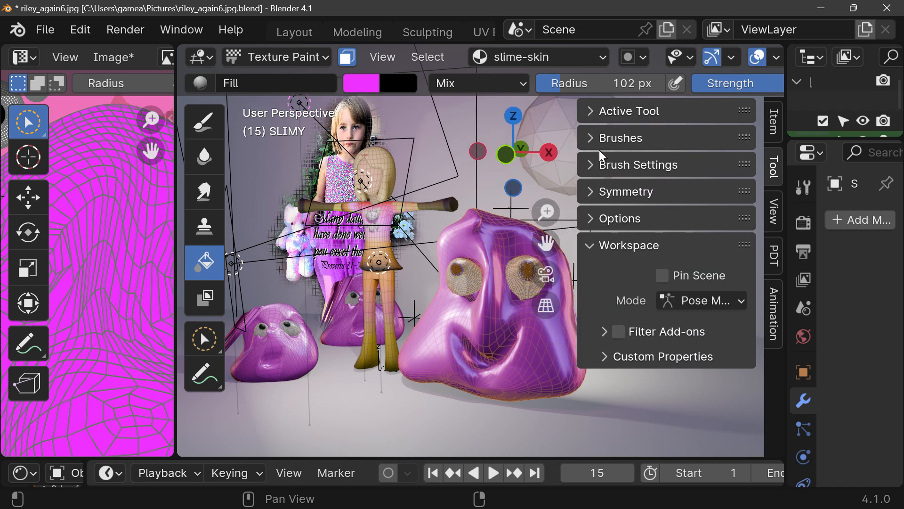
pyautogui.press('n')
# - Fill the slime's body with the linear gradient, running from the top of its head down to its chin
pyautogui.scroll(1, 440, 375)
pyautogui.scroll(2, 440, 375)
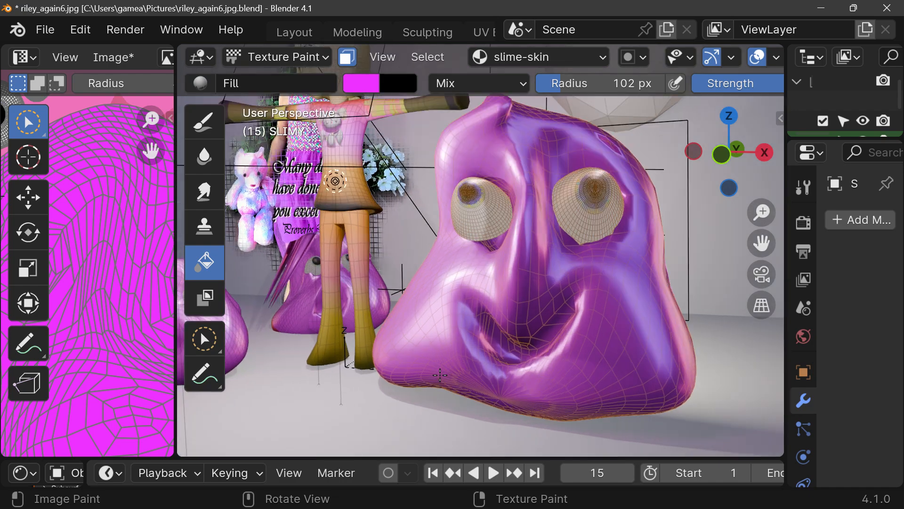
pyautogui.moveTo(741, 158); pyautogui.dragTo(532, 183)
pyautogui.moveTo(429, 150); pyautogui.dragTo(327, 182)
pyautogui.scroll(3, 571, 189)
pyautogui.scroll(-3, 571, 189)
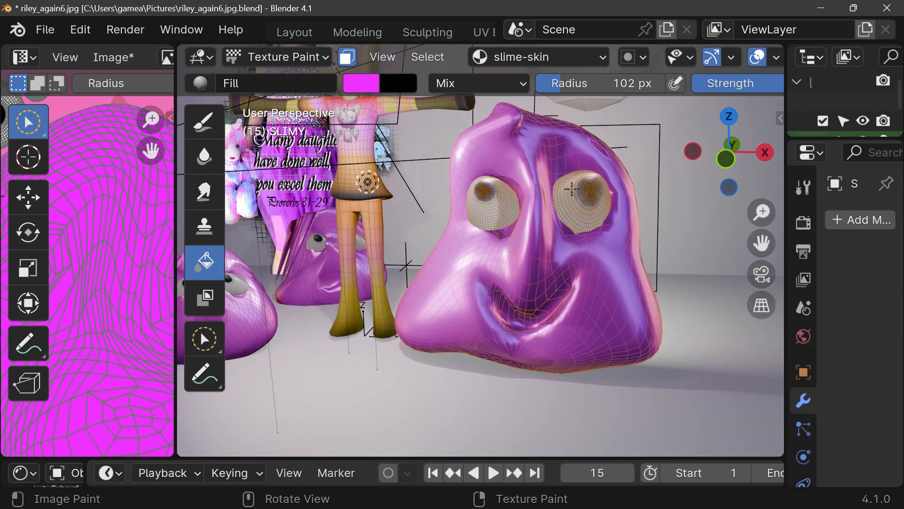
pyautogui.moveTo(531, 125); pyautogui.dragTo(516, 344)
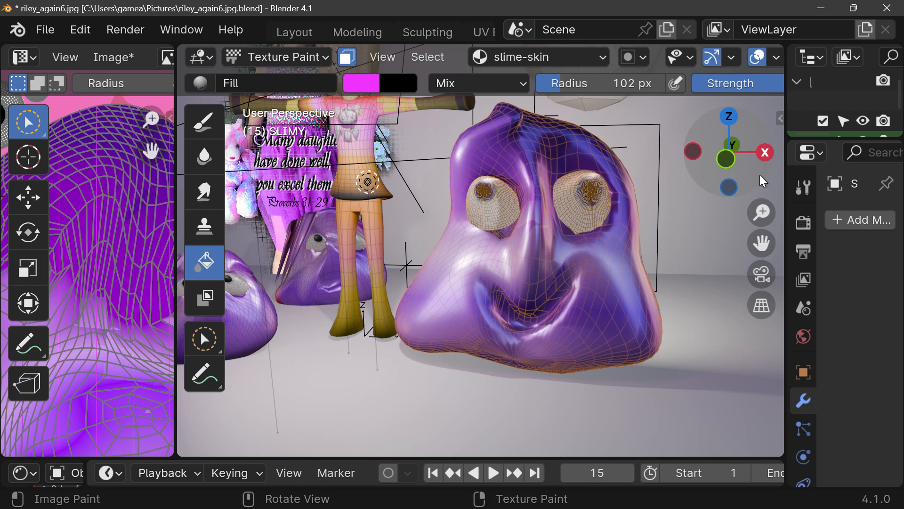
# - Refill the slime's body with the gradient in other directions, ending with one running upward from below the base to between the eyes
pyautogui.moveTo(763, 182)
pyautogui.mouseDown()
pyautogui.moveTo(824, 195)
pyautogui.moveTo(765, 183)
pyautogui.moveTo(756, 197)
pyautogui.mouseUp()
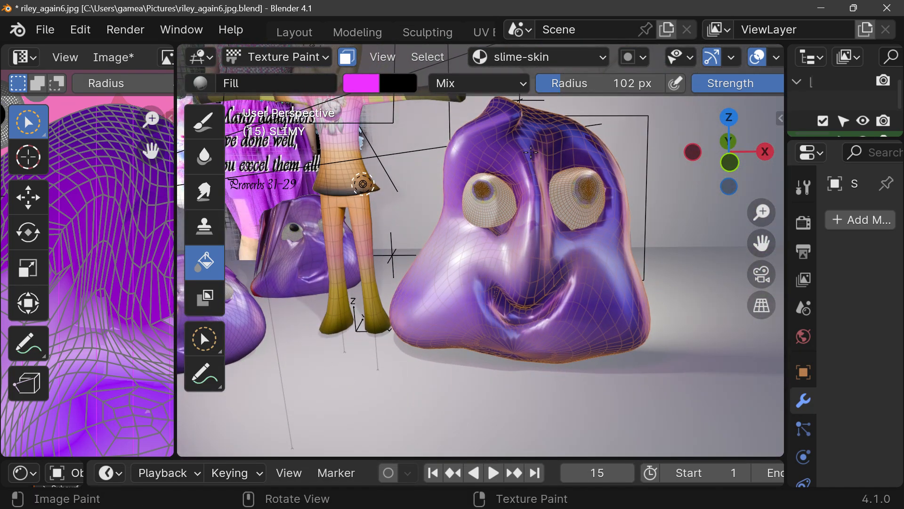
pyautogui.moveTo(530, 152); pyautogui.dragTo(510, 347)
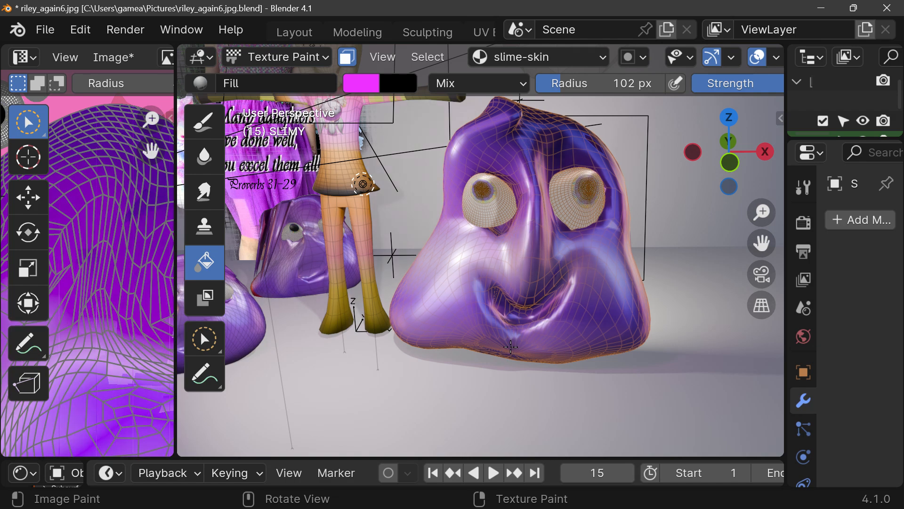
pyautogui.moveTo(497, 407); pyautogui.dragTo(532, 168)
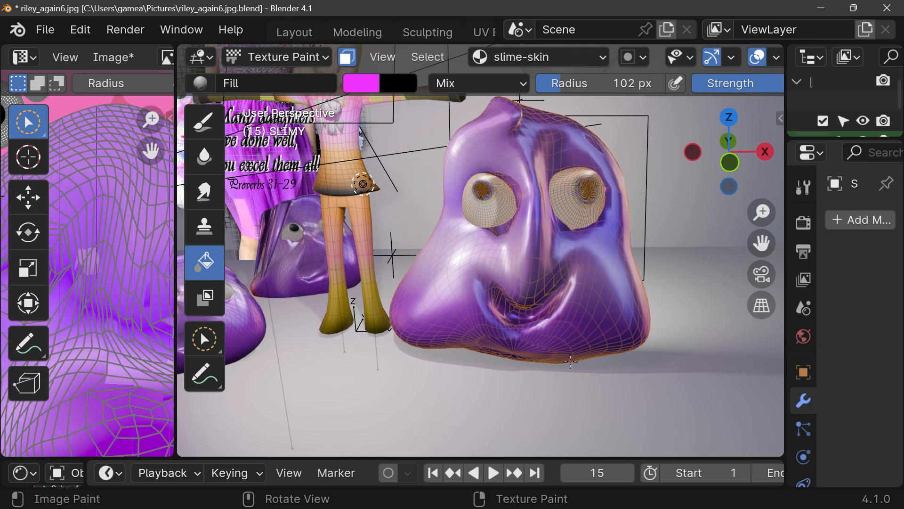
pyautogui.moveTo(541, 403); pyautogui.dragTo(535, 181)
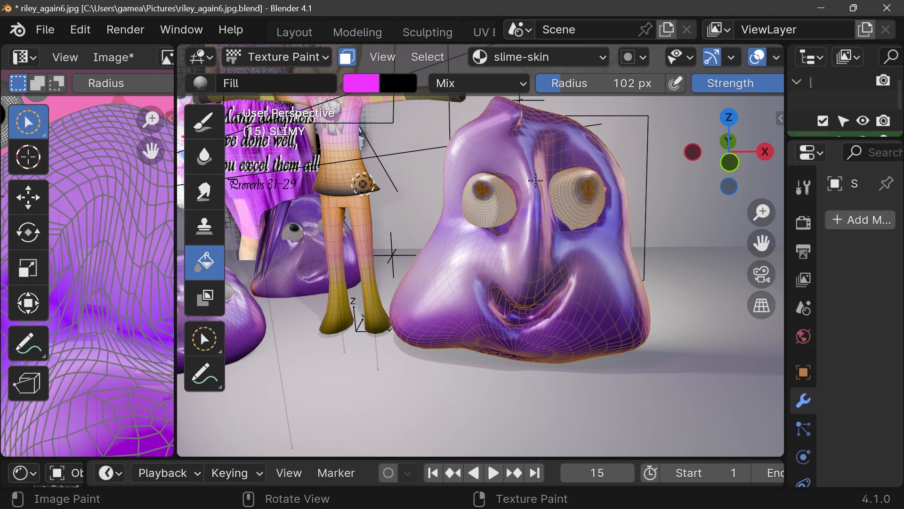
# - Reopen the sidebar's Brush Settings and widen the sidebar so the full gradient ramp can be edited
pyautogui.moveTo(756, 162); pyautogui.dragTo(738, 162)
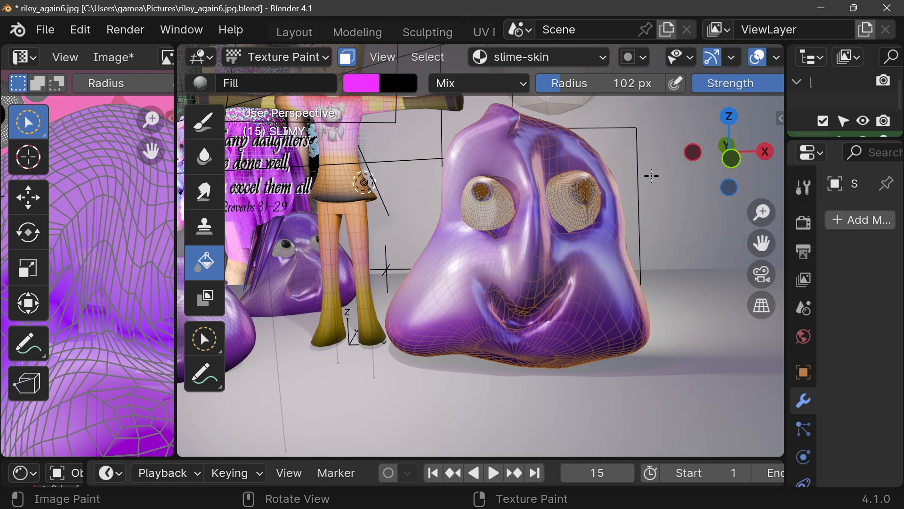
pyautogui.moveTo(728, 162)
pyautogui.mouseDown()
pyautogui.moveTo(706, 158)
pyautogui.moveTo(723, 161)
pyautogui.mouseUp()
pyautogui.scroll(-2, 513, 222)
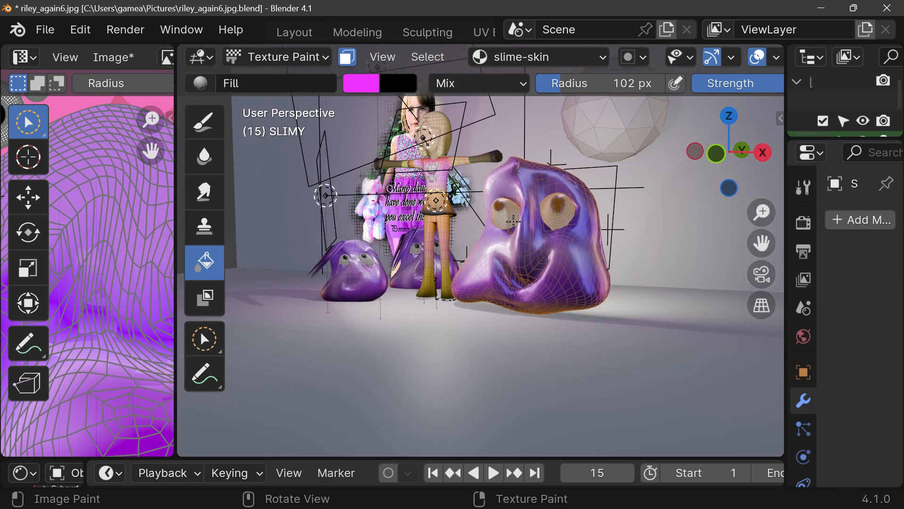
pyautogui.click(780, 118)
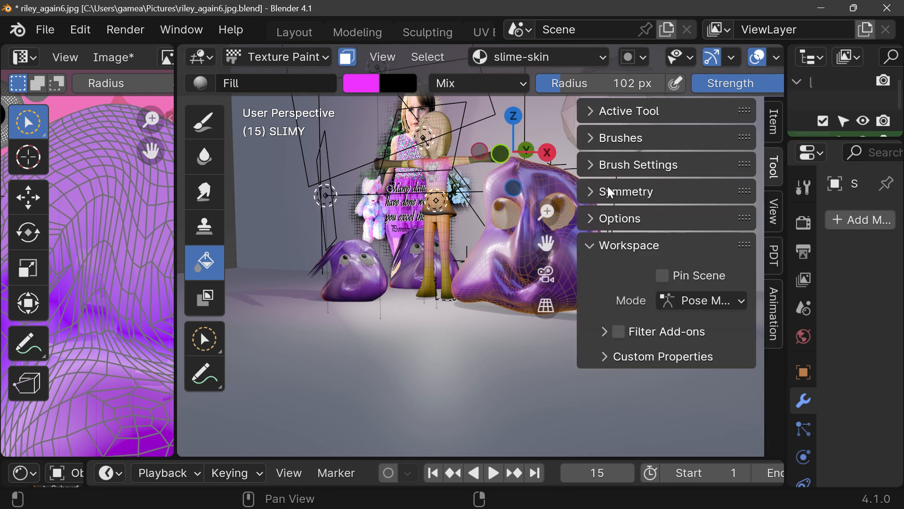
pyautogui.click(588, 140)
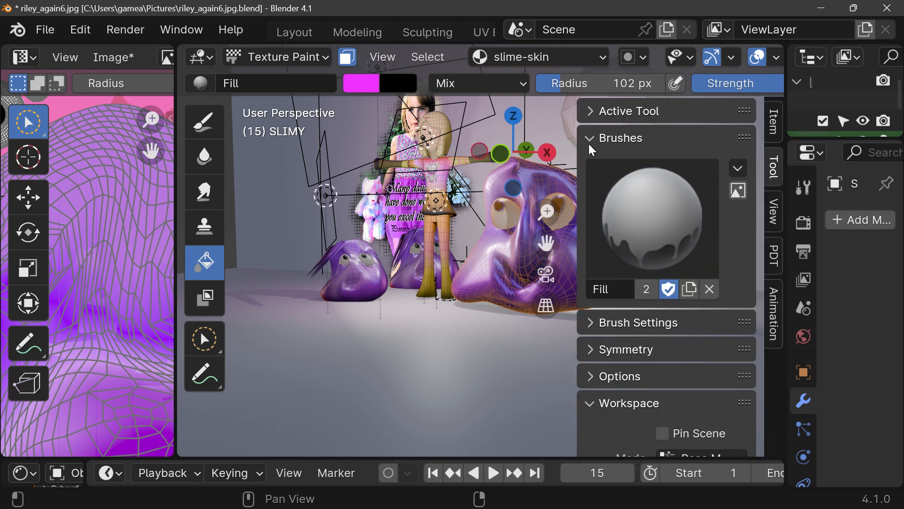
pyautogui.click(590, 140)
pyautogui.click(590, 165)
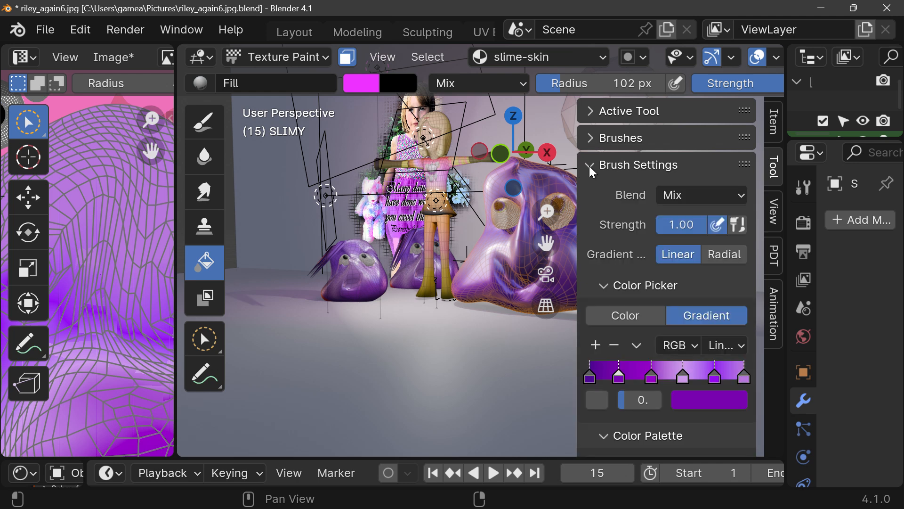
pyautogui.scroll(-4, 645, 245)
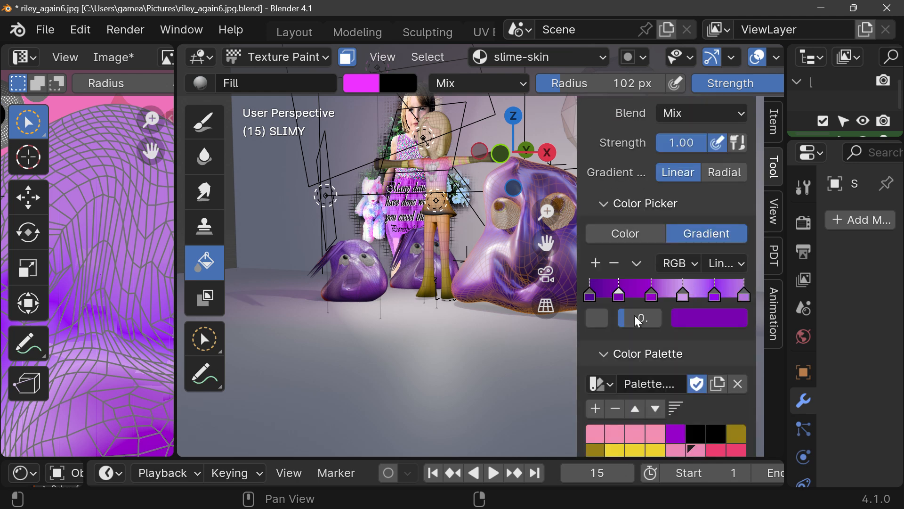
pyautogui.moveTo(575, 273); pyautogui.dragTo(295, 298)
# - Add a light purple stop before the vivid violet one at 0.810, then reposition the middle stops, placing the new one at 0.480
pyautogui.click(694, 297)
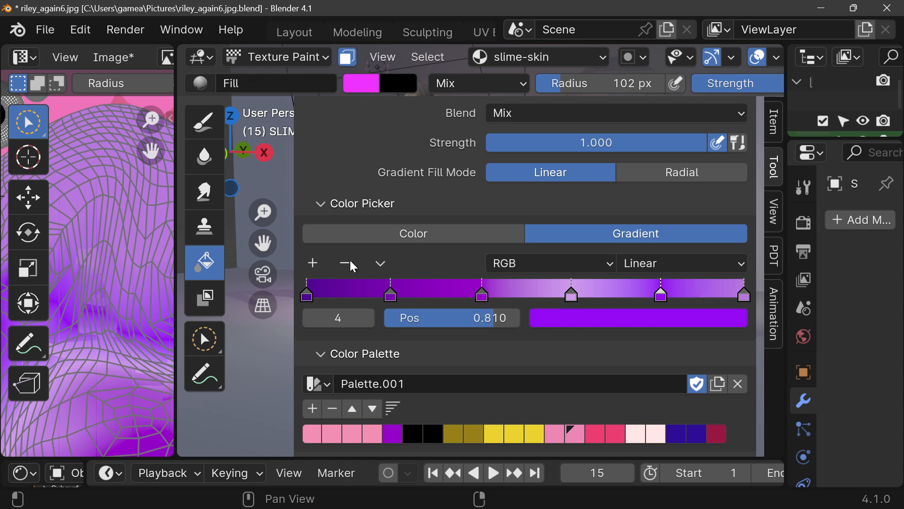
pyautogui.click(314, 266)
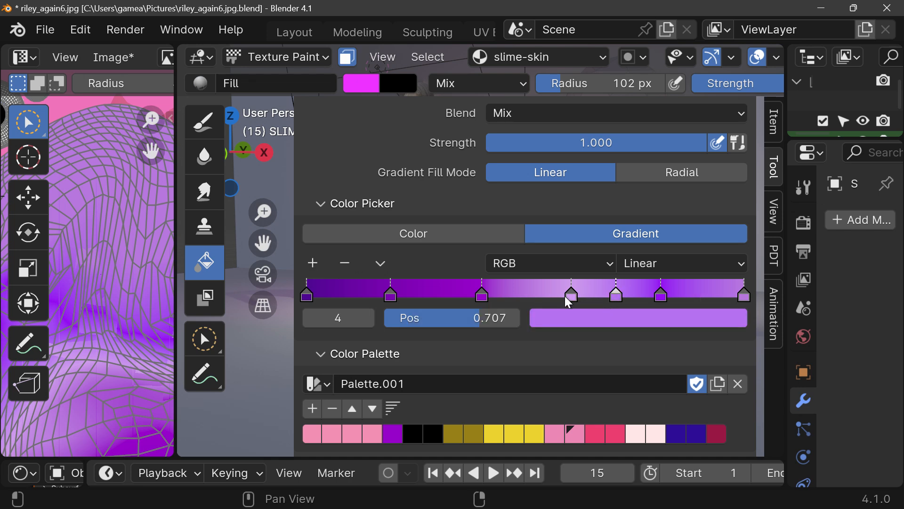
pyautogui.moveTo(565, 296); pyautogui.dragTo(549, 299)
pyautogui.moveTo(622, 298); pyautogui.dragTo(441, 299)
pyautogui.moveTo(559, 296); pyautogui.dragTo(582, 296)
pyautogui.click(518, 297)
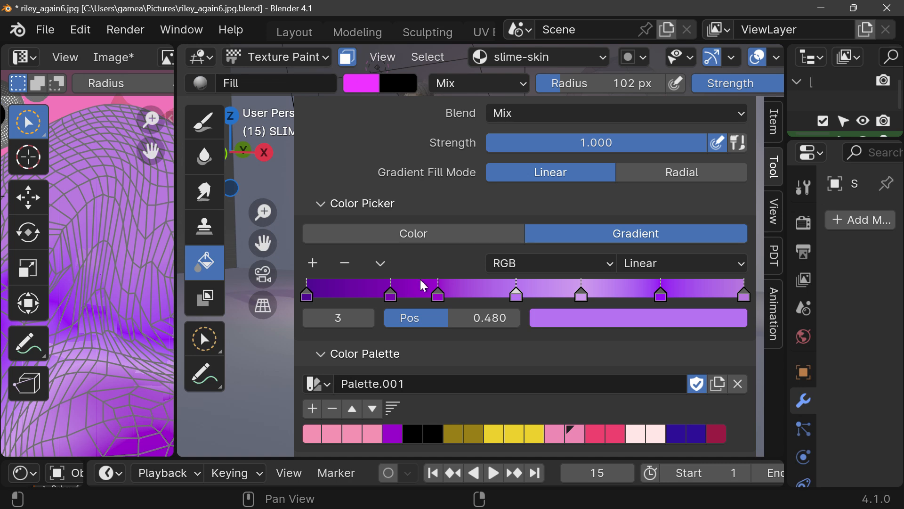
# - Move the second stop to 0.155 and the fourth to 0.450, and swap the last two stops so vivid violet ends the gradient
pyautogui.moveTo(390, 296); pyautogui.dragTo(379, 300)
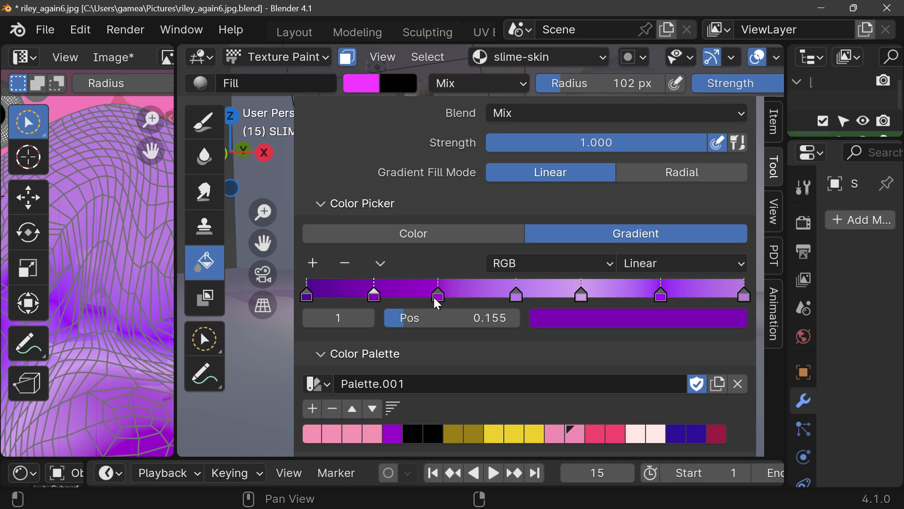
pyautogui.click(661, 296)
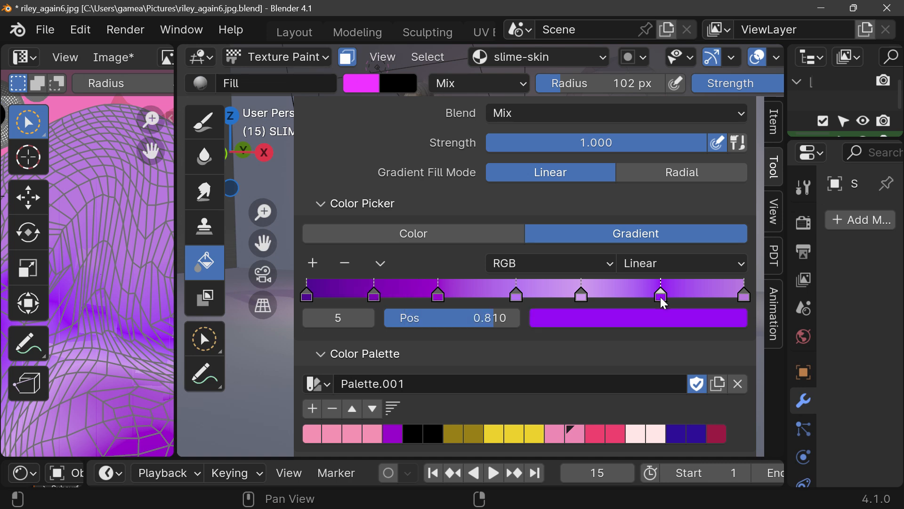
pyautogui.moveTo(744, 294)
pyautogui.mouseDown()
pyautogui.moveTo(649, 304)
pyautogui.moveTo(757, 295)
pyautogui.mouseUp()
pyautogui.moveTo(653, 295); pyautogui.dragTo(696, 301)
pyautogui.moveTo(512, 298); pyautogui.dragTo(500, 297)
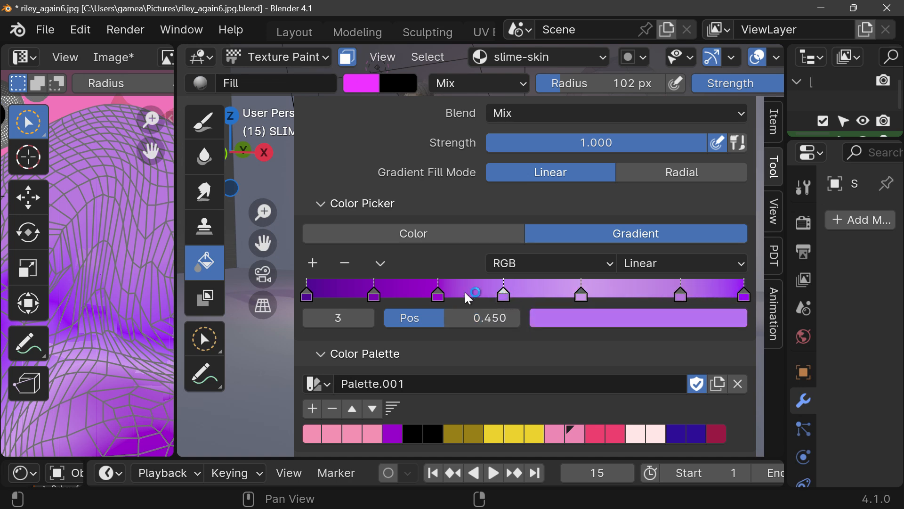
pyautogui.moveTo(434, 296); pyautogui.dragTo(433, 297)
# - Add a stop before the pastel fifth one, position the pastel stop at 0.567, and recolour it bright cyan
pyautogui.click(620, 299)
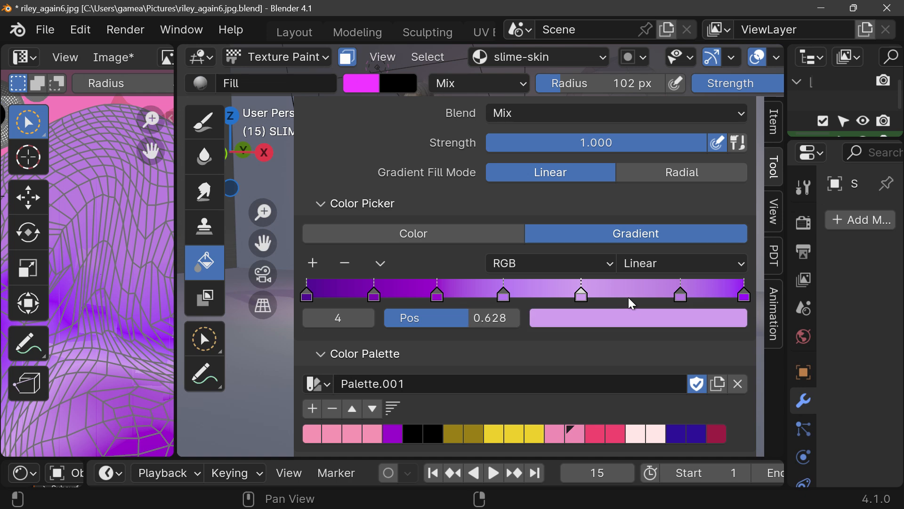
pyautogui.click(322, 264)
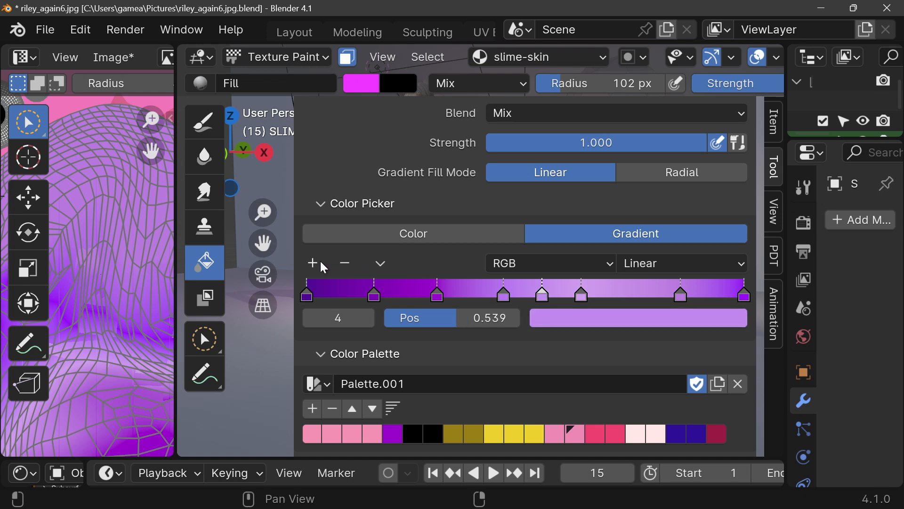
pyautogui.moveTo(582, 296); pyautogui.dragTo(634, 301)
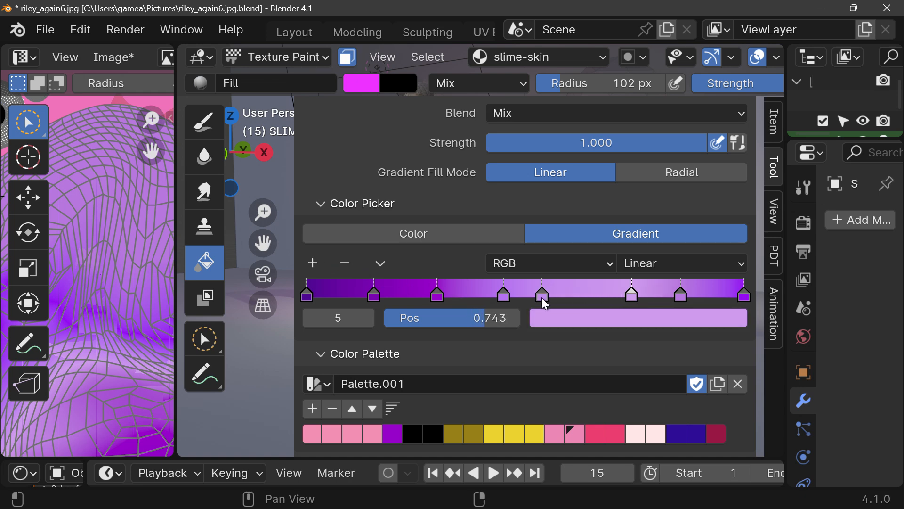
pyautogui.moveTo(544, 297)
pyautogui.mouseDown()
pyautogui.moveTo(629, 295)
pyautogui.moveTo(541, 304)
pyautogui.moveTo(632, 304)
pyautogui.moveTo(551, 307)
pyautogui.mouseUp()
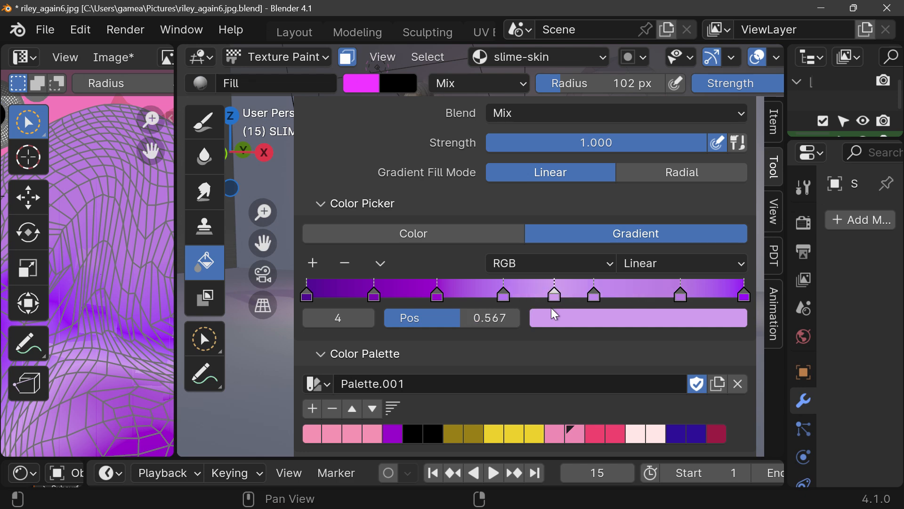
pyautogui.click(563, 312)
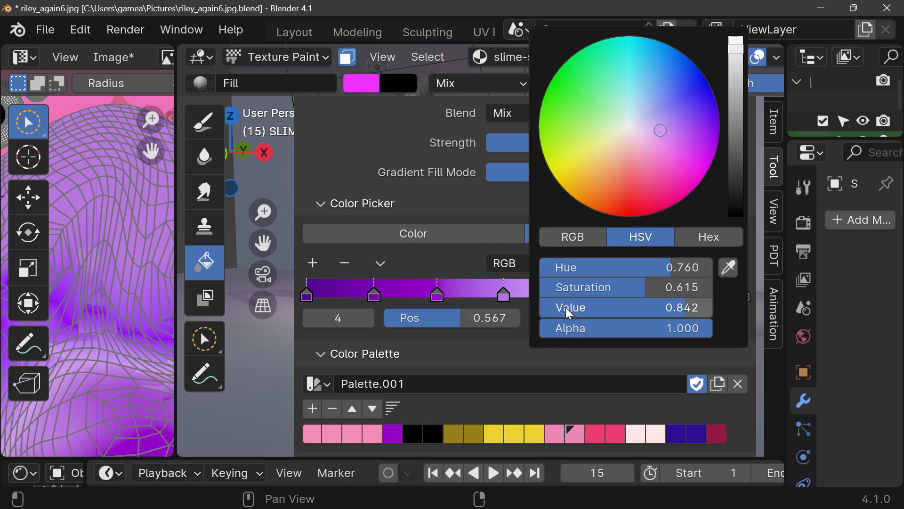
pyautogui.moveTo(657, 125)
pyautogui.mouseDown()
pyautogui.moveTo(631, 85)
pyautogui.moveTo(631, 57)
pyautogui.mouseUp()
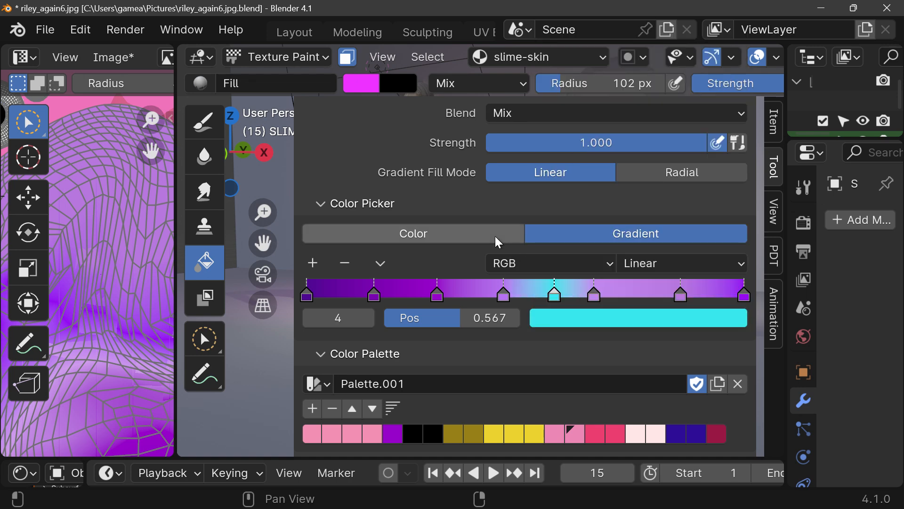
# - Move the sixth stop, just after cyan, to 0.733 and recolour the seventh stop at 0.855 a darker blue-violet
pyautogui.moveTo(594, 296); pyautogui.dragTo(632, 296)
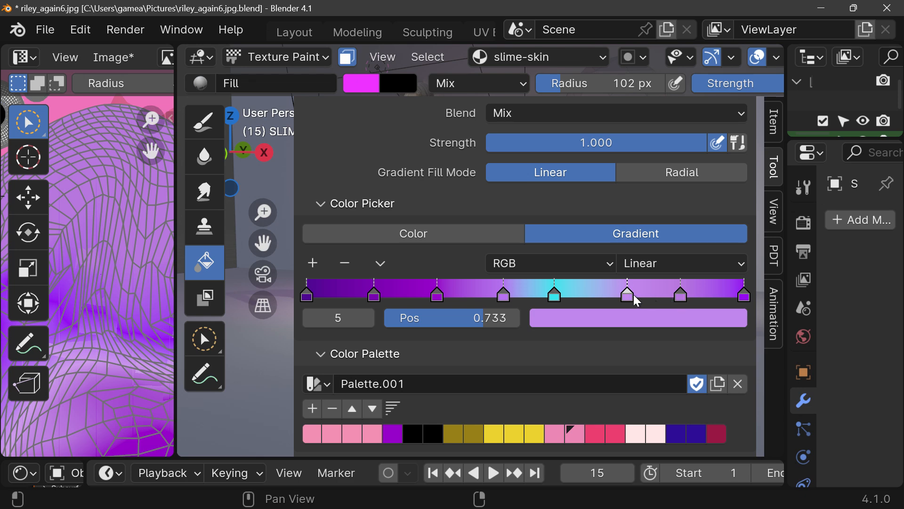
pyautogui.click(680, 296)
pyautogui.click(657, 317)
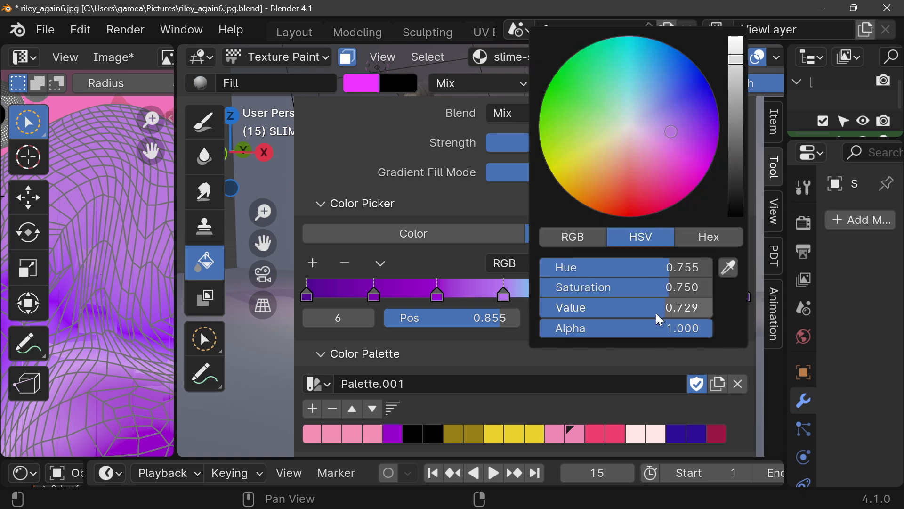
pyautogui.moveTo(669, 287)
pyautogui.mouseDown()
pyautogui.moveTo(609, 287)
pyautogui.moveTo(695, 287)
pyautogui.mouseUp()
pyautogui.moveTo(687, 136); pyautogui.dragTo(700, 82)
pyautogui.moveTo(735, 59); pyautogui.dragTo(735, 77)
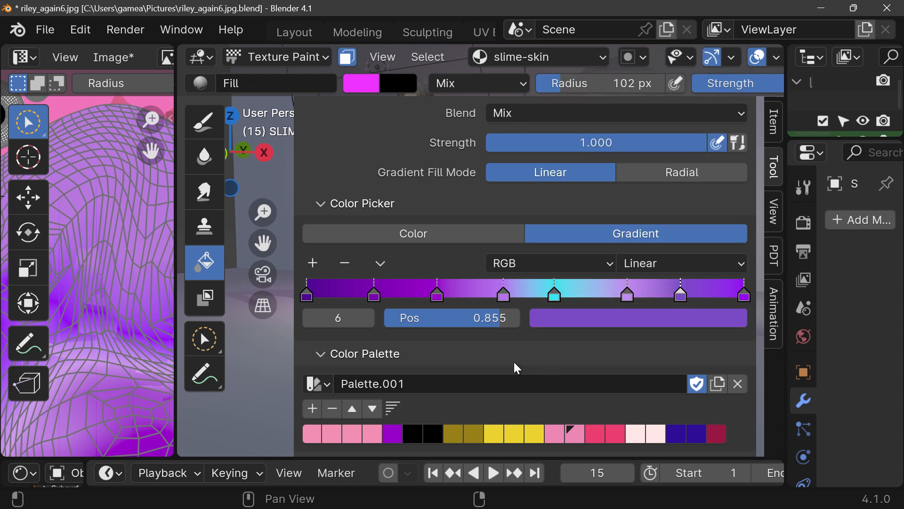
# - Move the blue-violet stop to the gradient's end at 1.000 and shift the sixth stop closer to cyan at 0.689
pyautogui.moveTo(628, 295); pyautogui.dragTo(621, 296)
pyautogui.moveTo(681, 295); pyautogui.dragTo(761, 295)
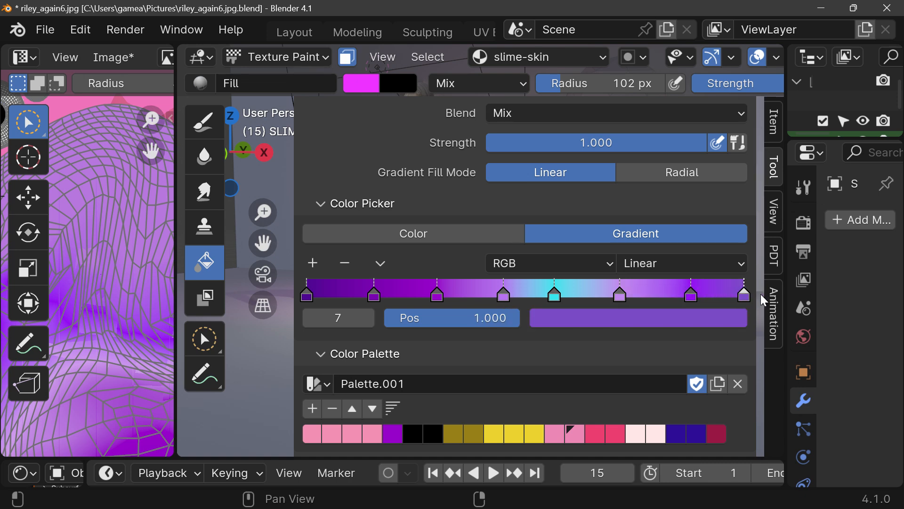
pyautogui.click(692, 296)
pyautogui.moveTo(621, 297); pyautogui.dragTo(603, 305)
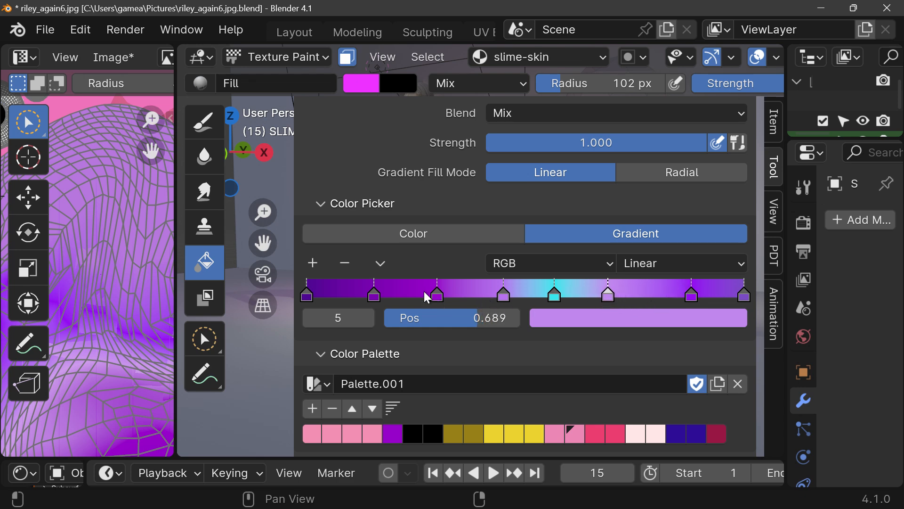
# - Add a stop near the start, position the third stop at 0.229, and recolour it lilac with hue 0.778, saturation 0.605 and value 0.621
pyautogui.moveTo(377, 296); pyautogui.dragTo(408, 301)
pyautogui.click(313, 262)
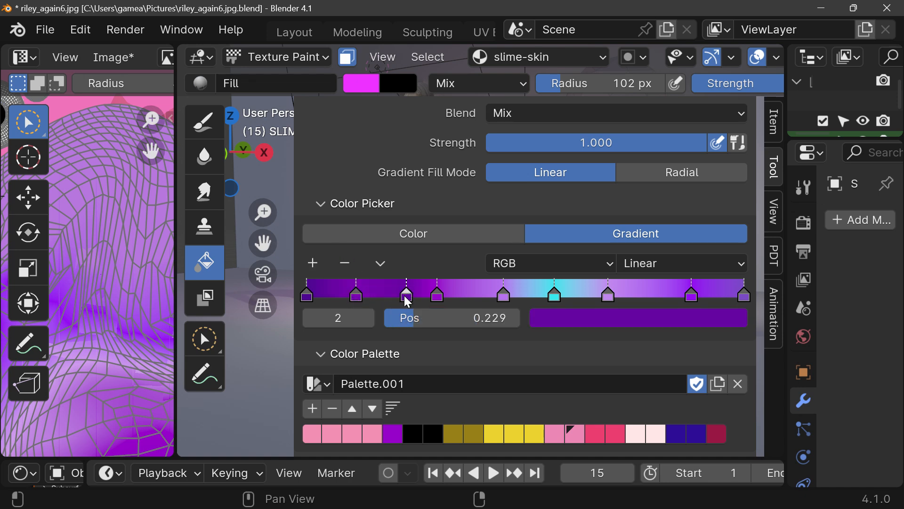
pyautogui.click(591, 317)
pyautogui.click(706, 138)
pyautogui.moveTo(707, 138)
pyautogui.mouseDown()
pyautogui.moveTo(630, 126)
pyautogui.moveTo(638, 127)
pyautogui.moveTo(639, 141)
pyautogui.moveTo(659, 134)
pyautogui.mouseUp()
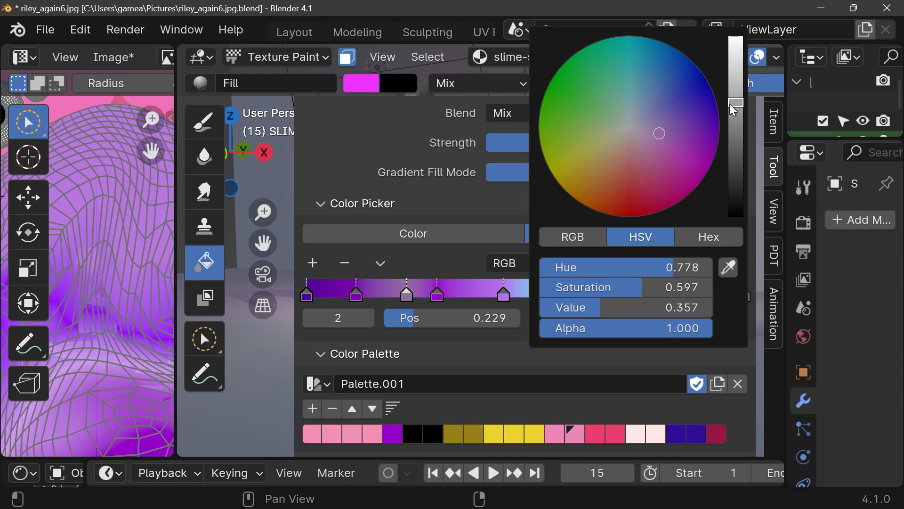
pyautogui.moveTo(731, 104); pyautogui.dragTo(735, 70)
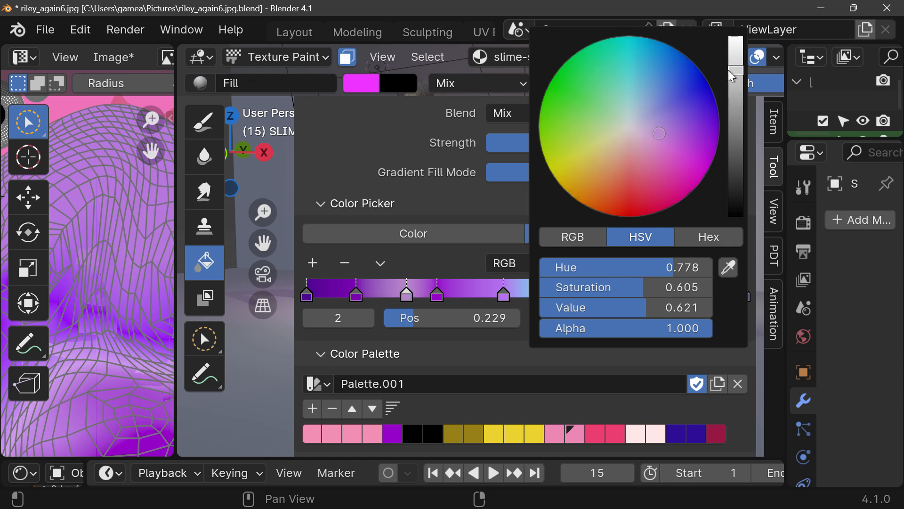
# - Move the fifth gradient stop to 0.461, then add a blue-violet stop at 0.790, between the lilac and vivid purple stops
pyautogui.moveTo(443, 293); pyautogui.dragTo(505, 295)
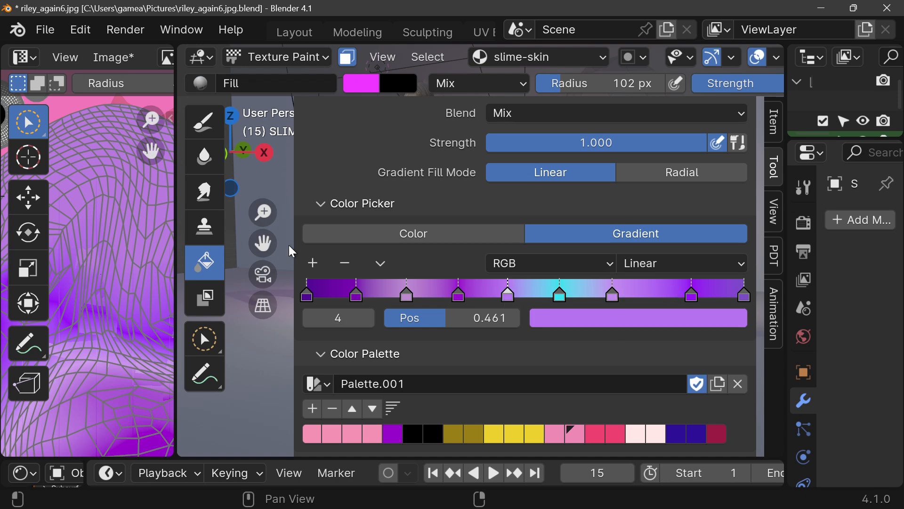
pyautogui.click(312, 264)
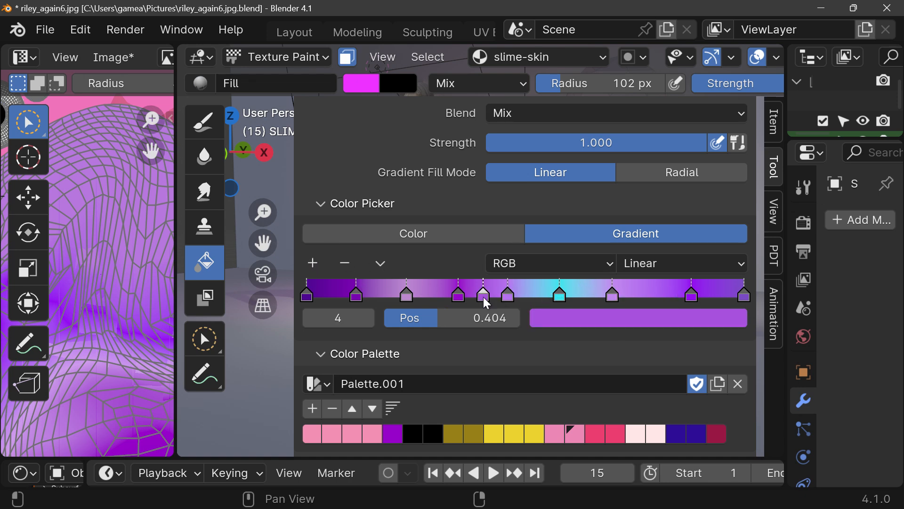
pyautogui.moveTo(483, 296); pyautogui.dragTo(658, 306)
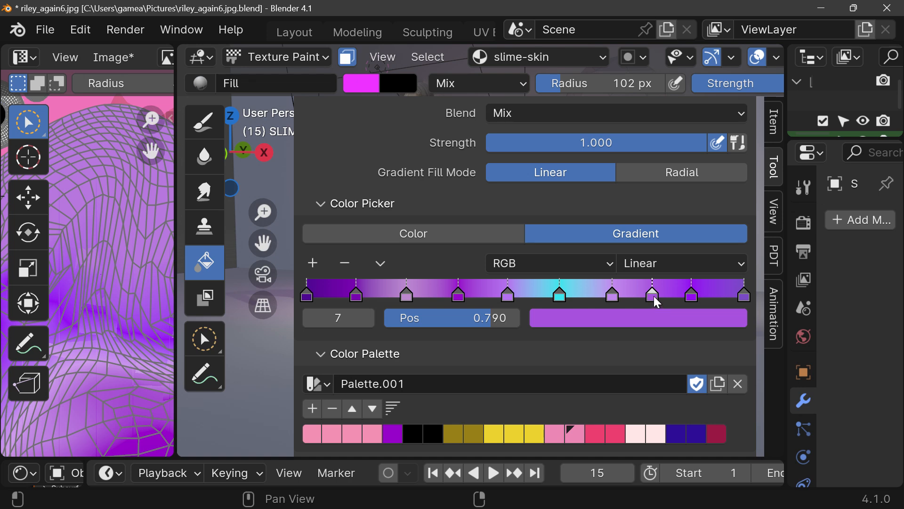
pyautogui.click(633, 316)
pyautogui.moveTo(685, 134); pyautogui.dragTo(640, 92)
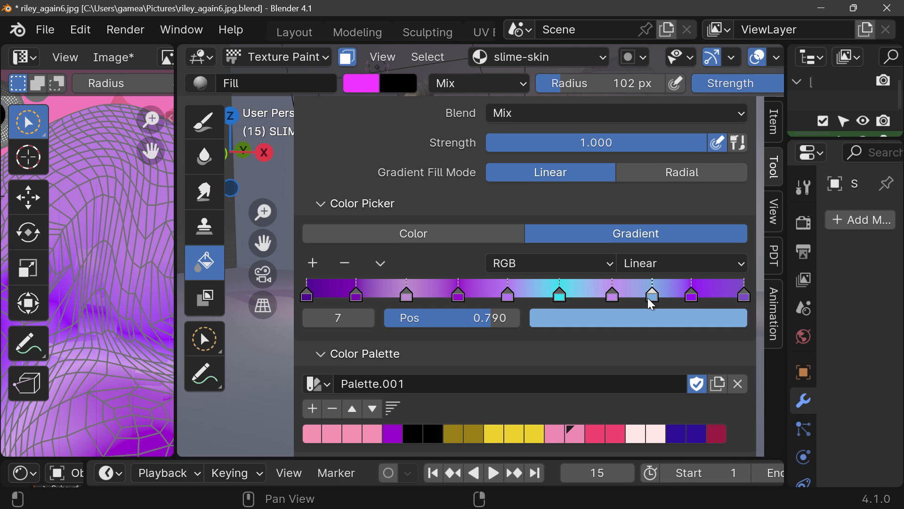
pyautogui.click(645, 316)
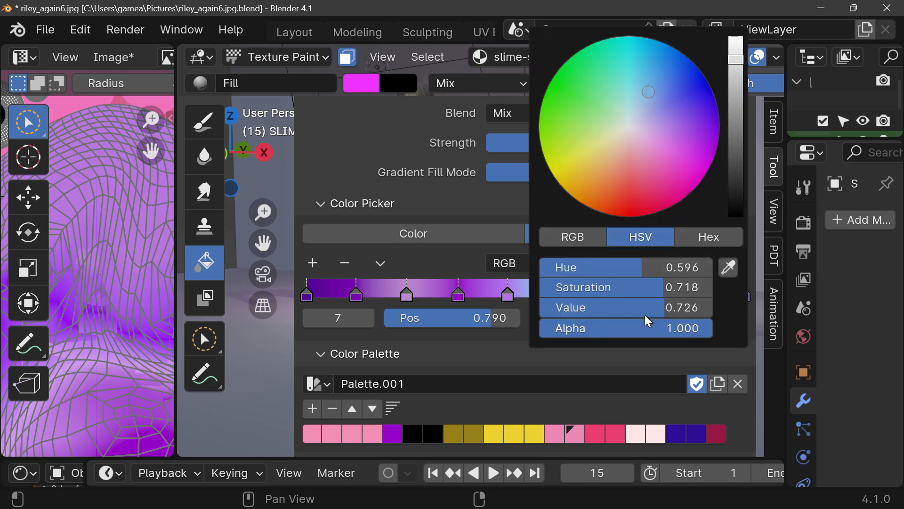
pyautogui.moveTo(659, 95); pyautogui.dragTo(690, 99)
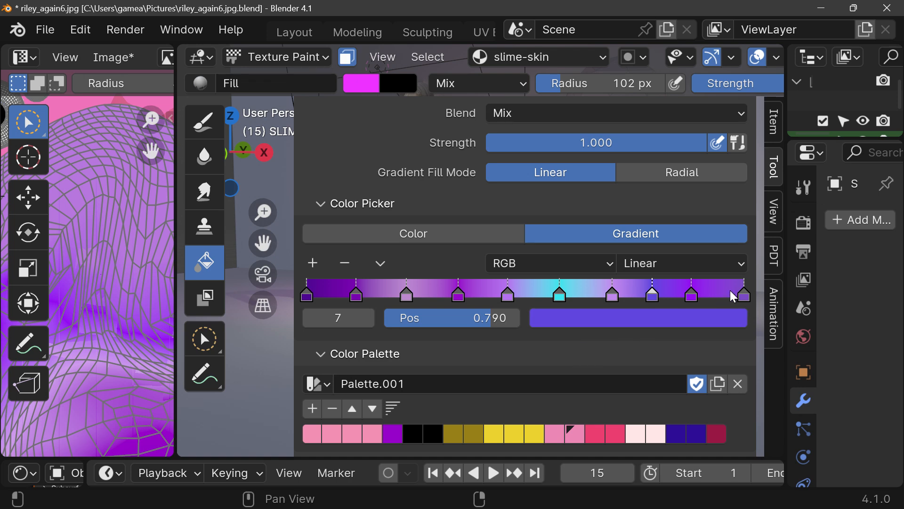
# - Respace the final stops, moving the blue-violet one to 0.777 and the vivid purple one to 0.921
pyautogui.moveTo(694, 295); pyautogui.dragTo(708, 298)
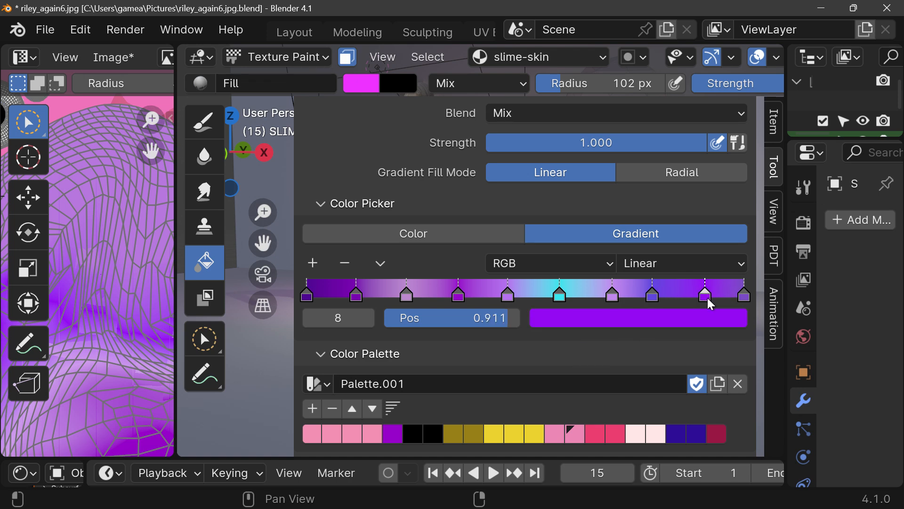
pyautogui.moveTo(612, 296); pyautogui.dragTo(646, 297)
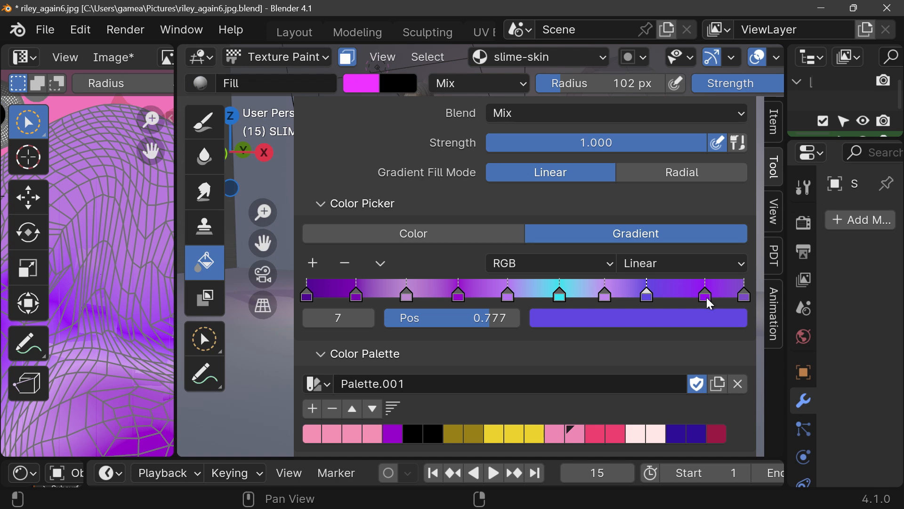
pyautogui.moveTo(697, 294); pyautogui.dragTo(687, 292)
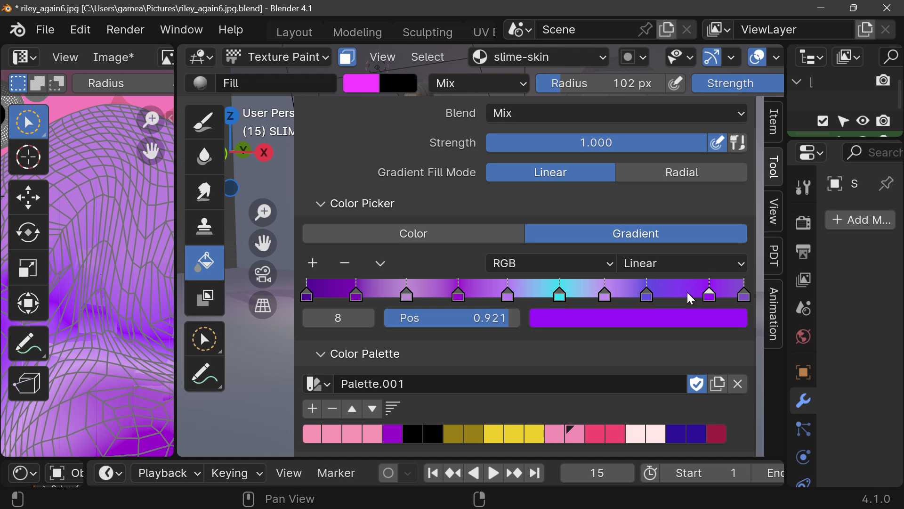
# - Add a stop at 0.846, between blue-violet and vivid purple, and give it the pale pink palette colour
pyautogui.click(313, 263)
pyautogui.moveTo(676, 292); pyautogui.dragTo(675, 293)
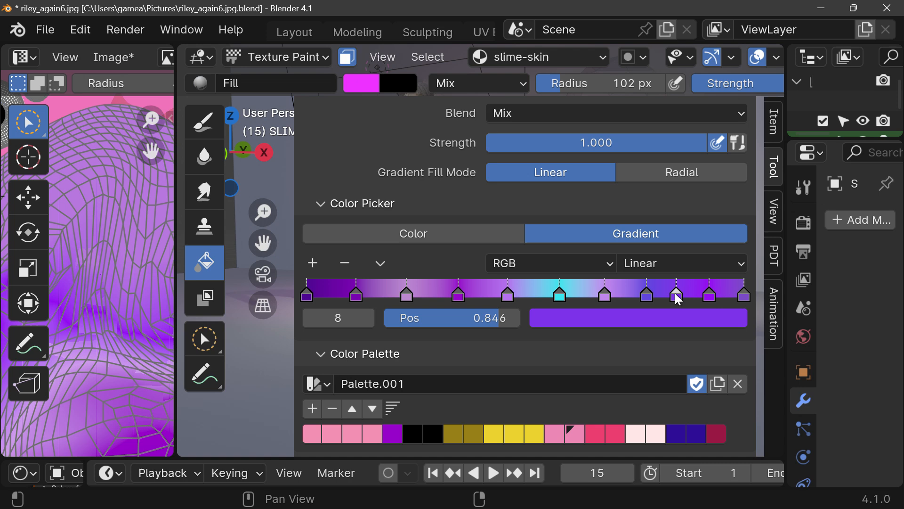
pyautogui.click(655, 436)
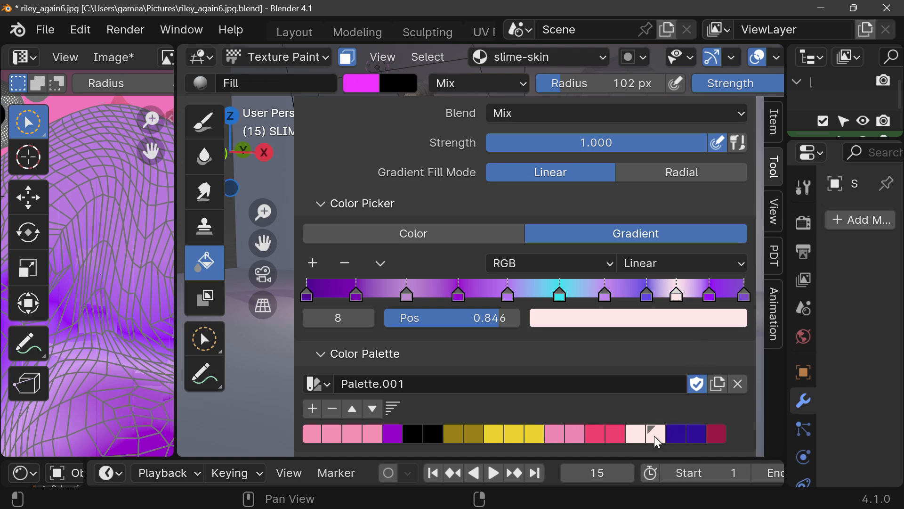
# - Copy the active stop's pale pink onto the middle of the three bright yellow swatches in the palette
pyautogui.scroll(-2, 585, 424)
pyautogui.scroll(2, 585, 425)
pyautogui.scroll(-2, 574, 428)
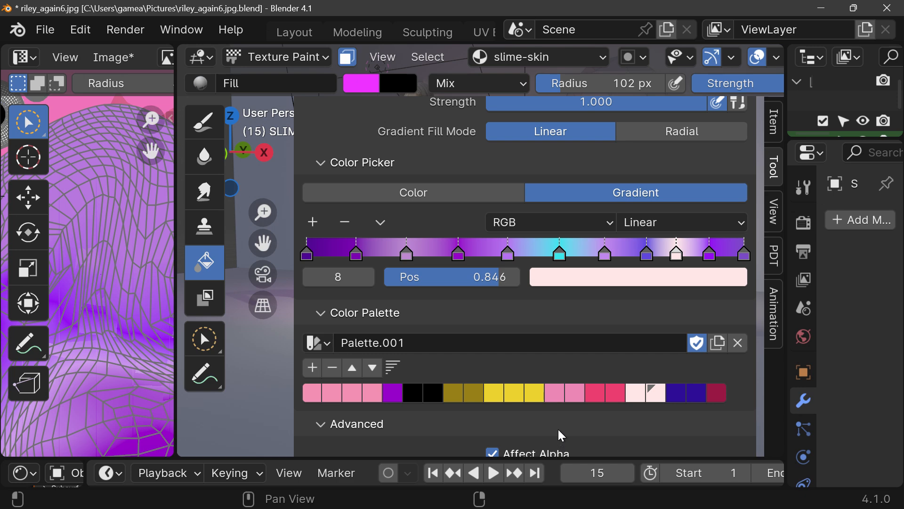
pyautogui.scroll(2, 594, 364)
pyautogui.scroll(-4, 589, 375)
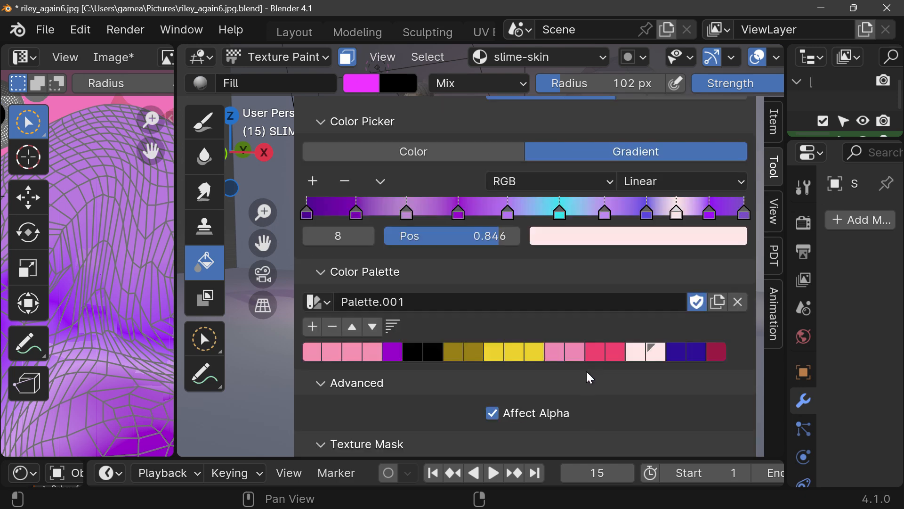
pyautogui.moveTo(622, 236); pyautogui.dragTo(512, 360)
pyautogui.scroll(-2, 309, 356)
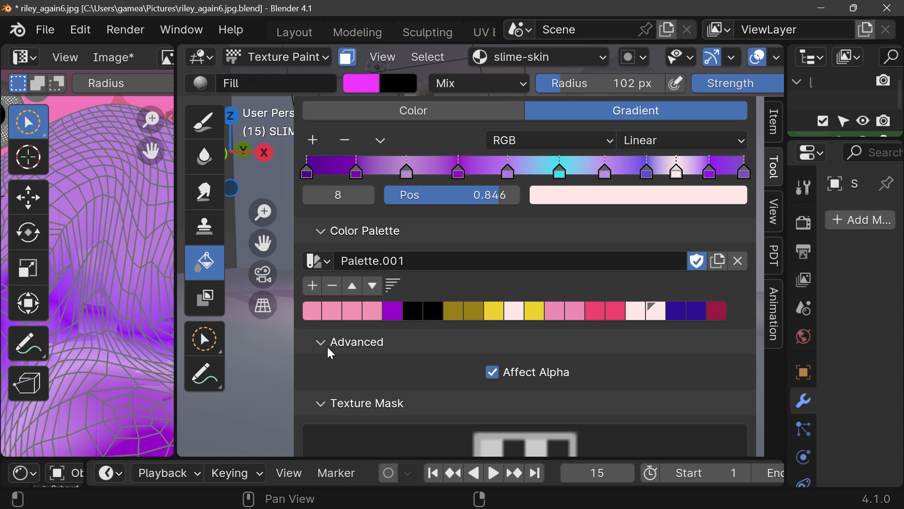
# - Collapse the Advanced settings below the colour palette
pyautogui.click(330, 349)
pyautogui.click(327, 344)
pyautogui.scroll(-2, 319, 343)
pyautogui.click(326, 301)
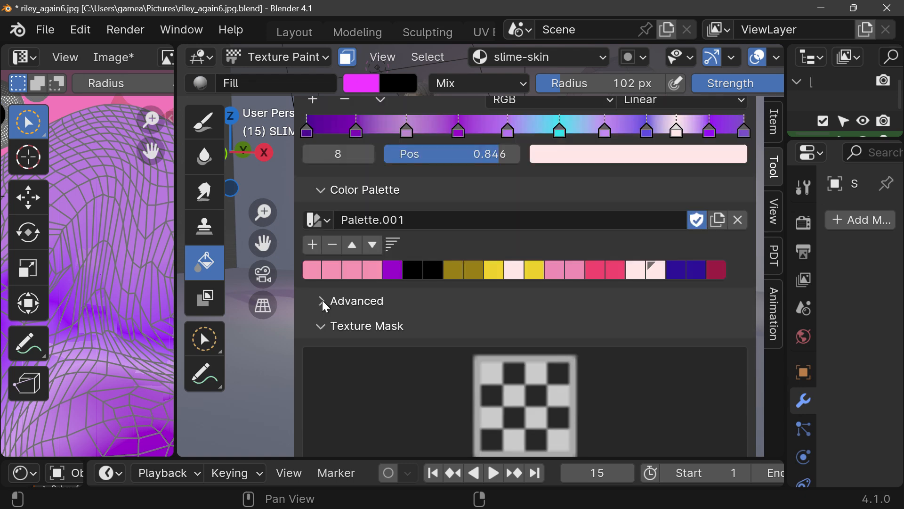
pyautogui.scroll(2, 447, 259)
pyautogui.scroll(-2, 332, 293)
# - Reorder the palette by moving the active pale pink swatch to the very end
pyautogui.click(369, 245)
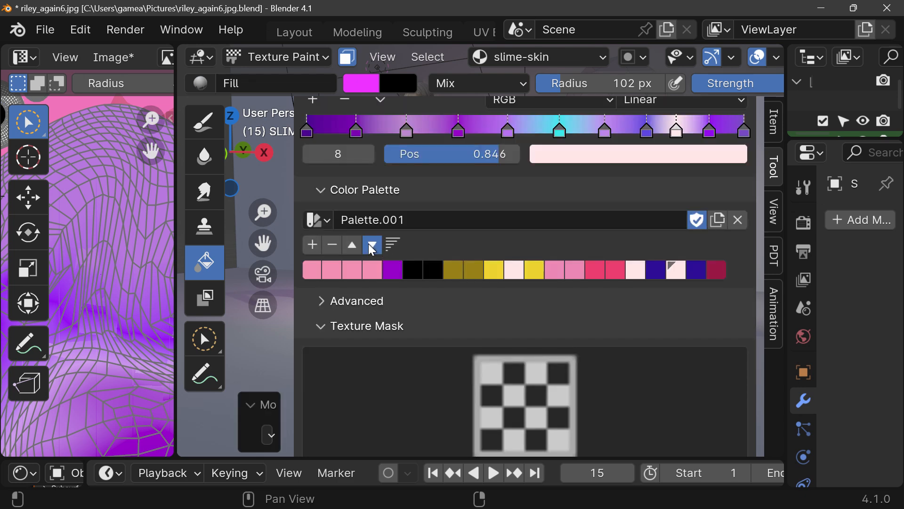
pyautogui.click(372, 244)
pyautogui.click(372, 245)
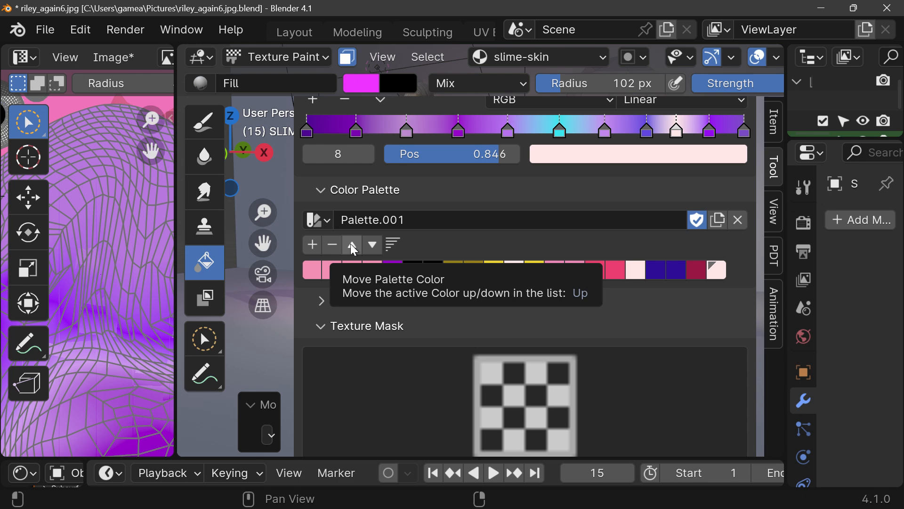
pyautogui.click(352, 244)
pyautogui.click(371, 244)
# - Sort the colour palette by hue
pyautogui.click(392, 245)
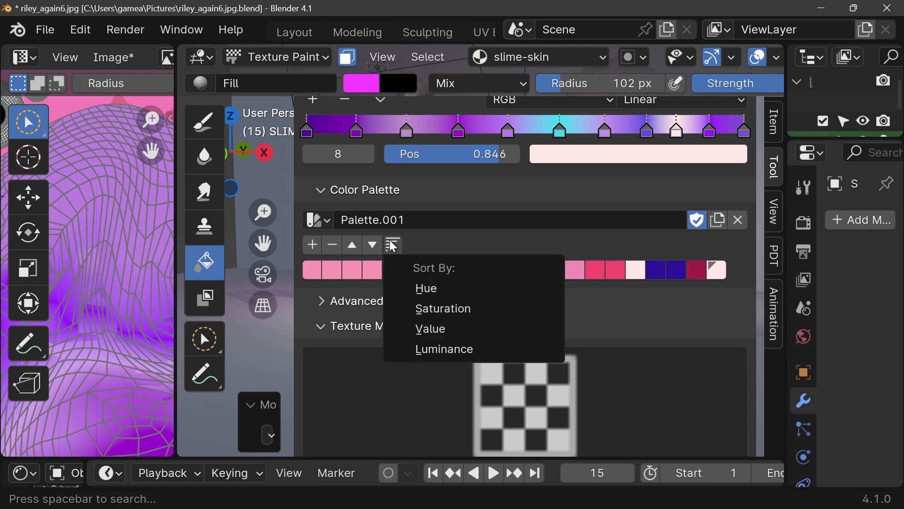
pyautogui.click(389, 240)
pyautogui.click(391, 242)
pyautogui.click(427, 289)
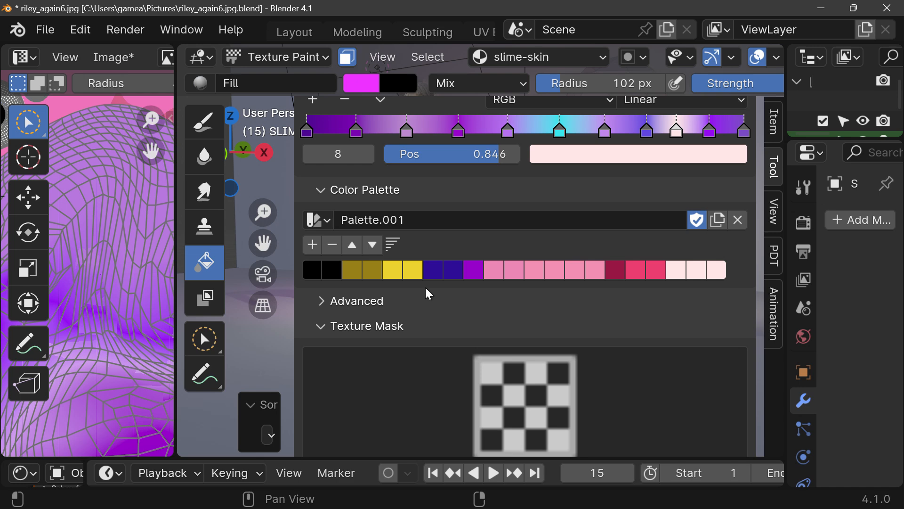
# - Expand the Advanced settings, narrow the sidebar, and add seven swatches of the current magenta brush colour to the palette
pyautogui.click(323, 303)
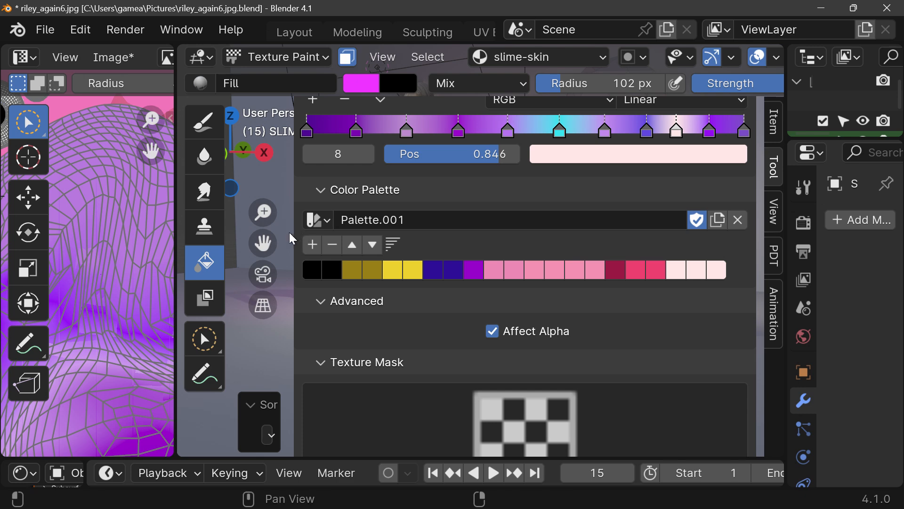
pyautogui.moveTo(297, 233); pyautogui.dragTo(542, 231)
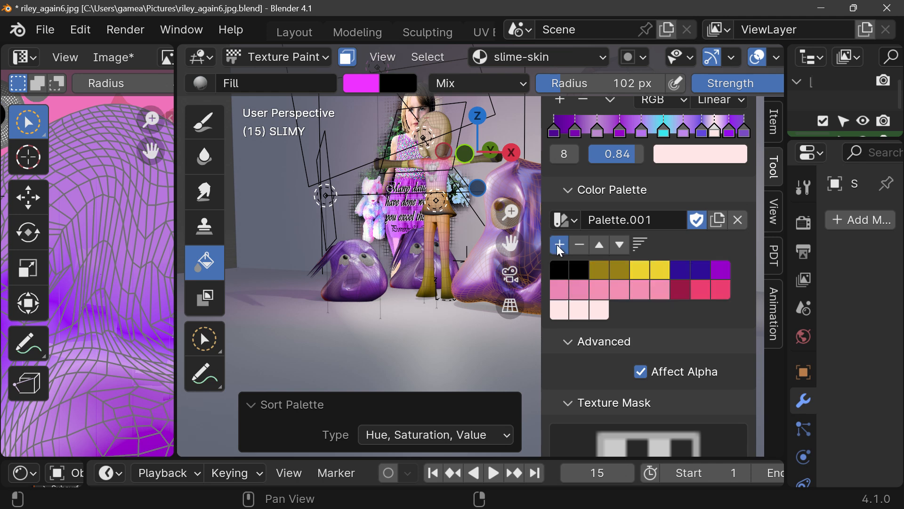
pyautogui.click(559, 245)
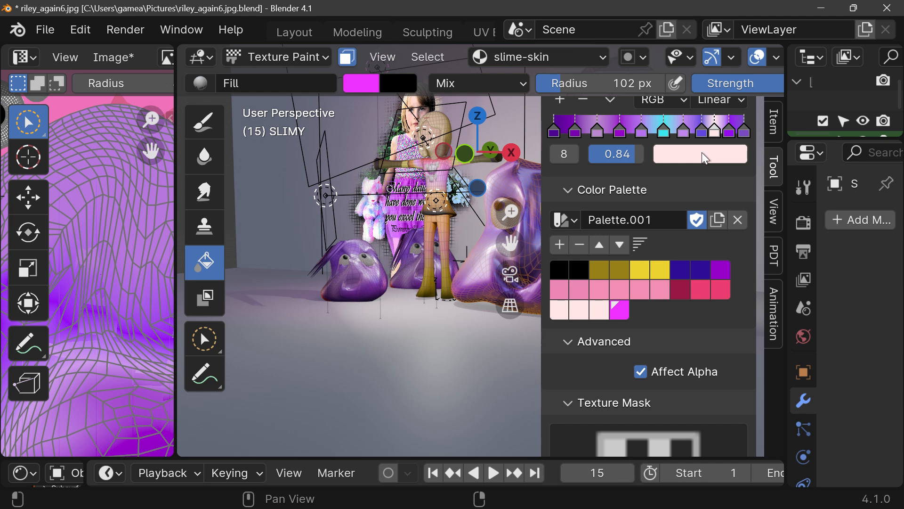
pyautogui.click(559, 245)
pyautogui.click(559, 244)
pyautogui.click(559, 244)
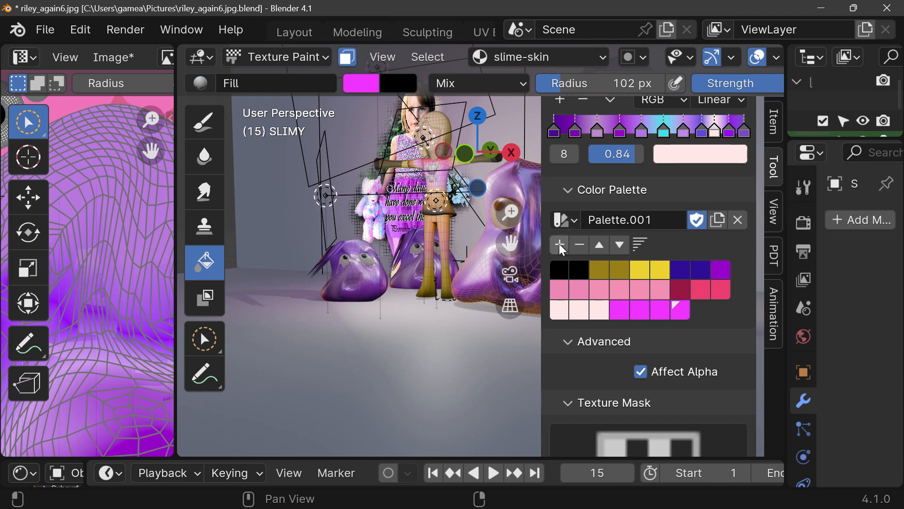
pyautogui.click(559, 245)
pyautogui.click(559, 245)
pyautogui.click(559, 244)
# - Copy the active stop's pale pink onto the seventh swatch in the palette's third row
pyautogui.scroll(3, 617, 159)
pyautogui.scroll(-2, 617, 160)
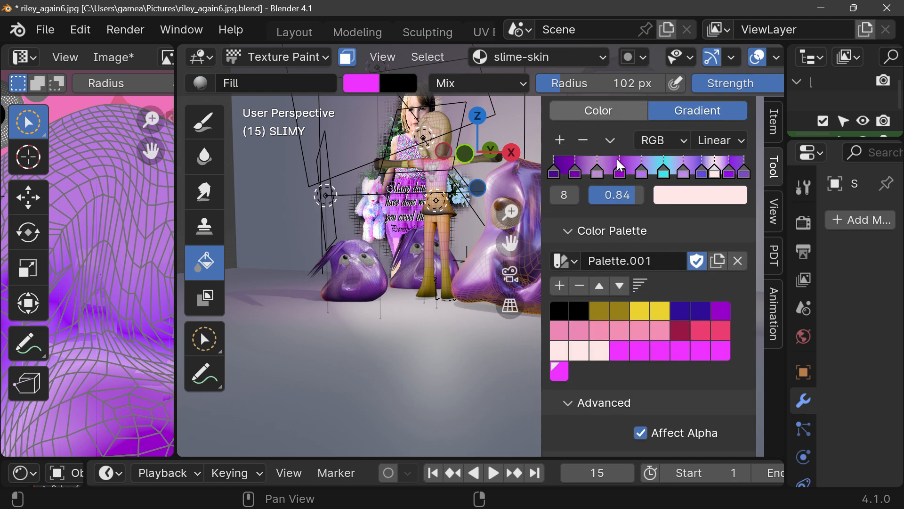
pyautogui.scroll(6, 617, 160)
pyautogui.scroll(-7, 617, 159)
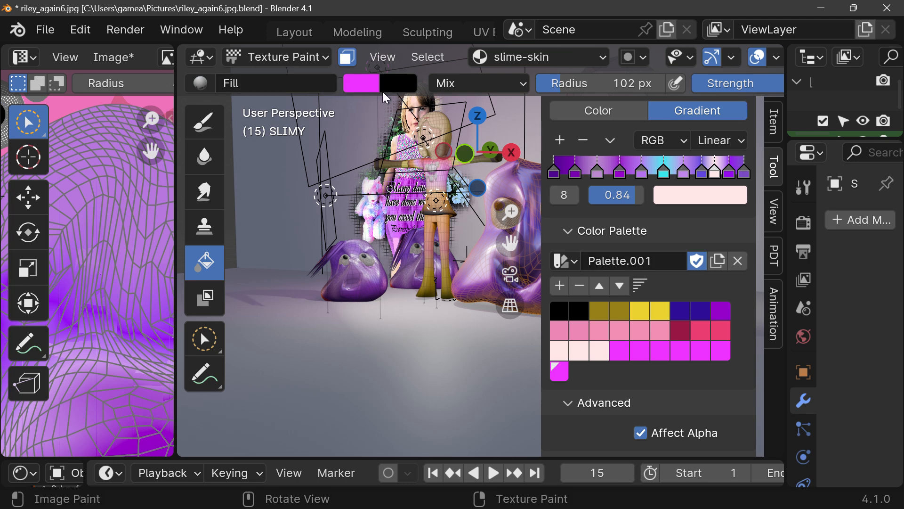
pyautogui.moveTo(370, 83)
pyautogui.mouseDown()
pyautogui.moveTo(678, 203)
pyautogui.moveTo(687, 191)
pyautogui.moveTo(697, 333)
pyautogui.moveTo(677, 357)
pyautogui.mouseUp()
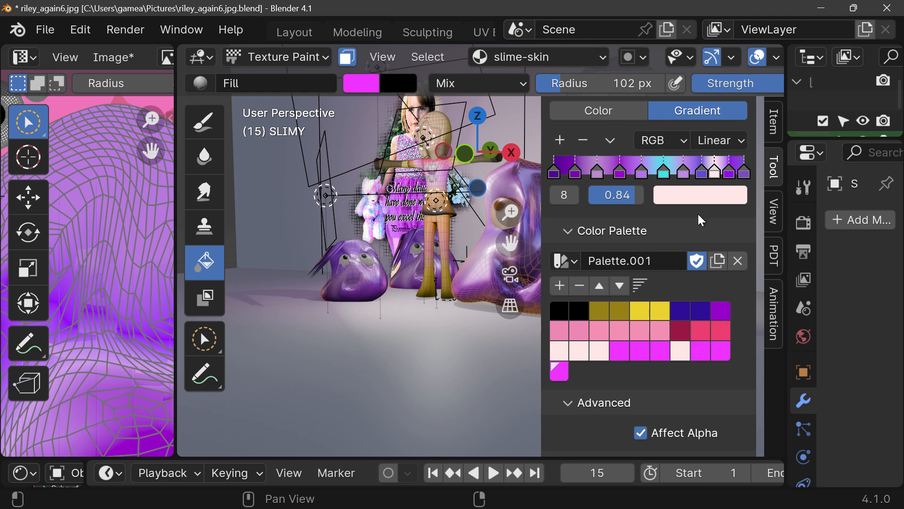
# - Recolour the active stop blue with hue 0.668, saturation 0.996 and value 1.000, and copy it onto the fourth swatch of the palette's second row
pyautogui.click(685, 194)
pyautogui.moveTo(658, 262); pyautogui.dragTo(701, 237)
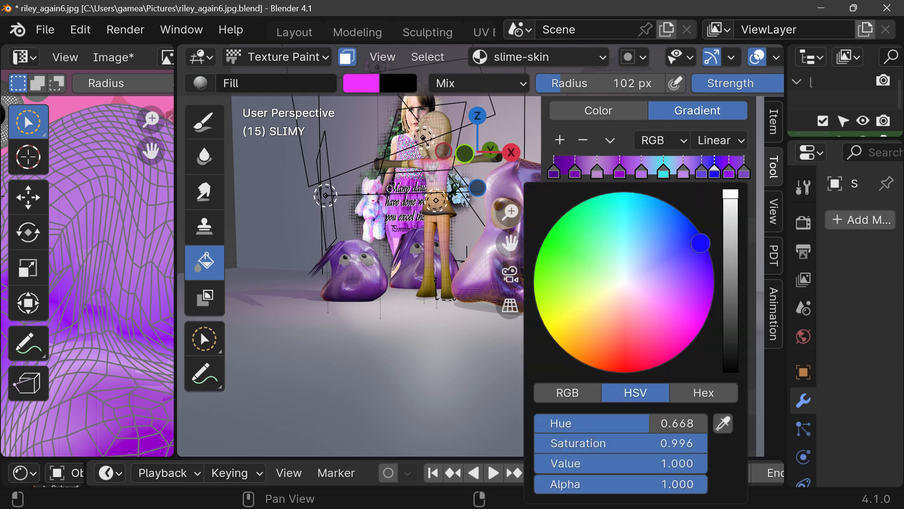
pyautogui.moveTo(681, 200); pyautogui.dragTo(621, 332)
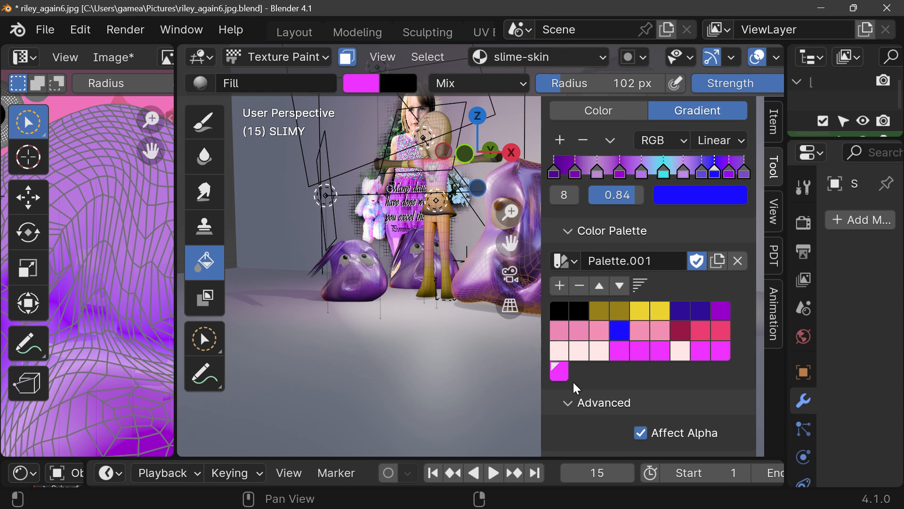
# - Remove the first magenta swatch from the palette and add two more magenta swatches at its end
pyautogui.click(620, 356)
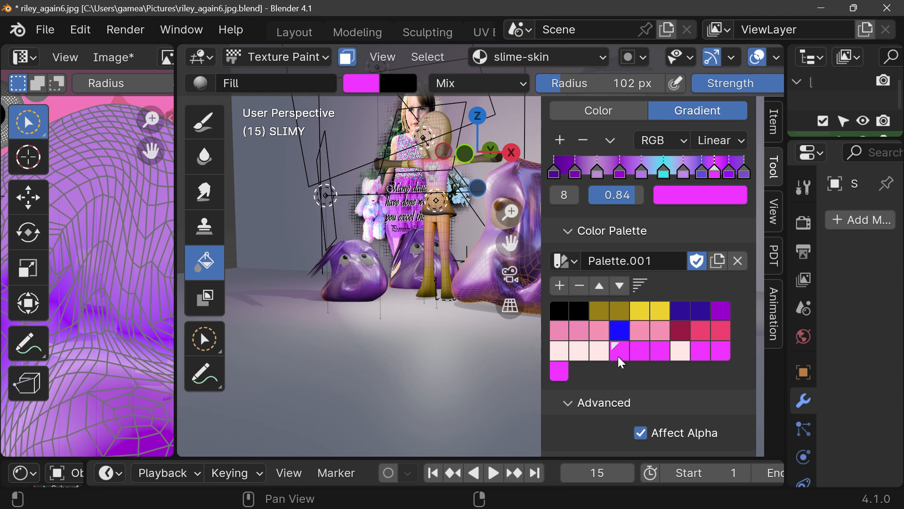
pyautogui.click(580, 286)
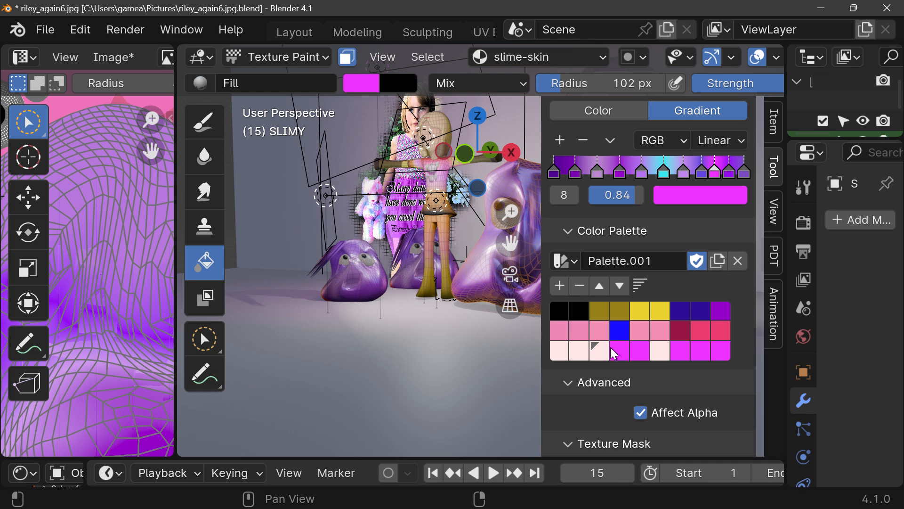
pyautogui.click(557, 286)
pyautogui.click(558, 285)
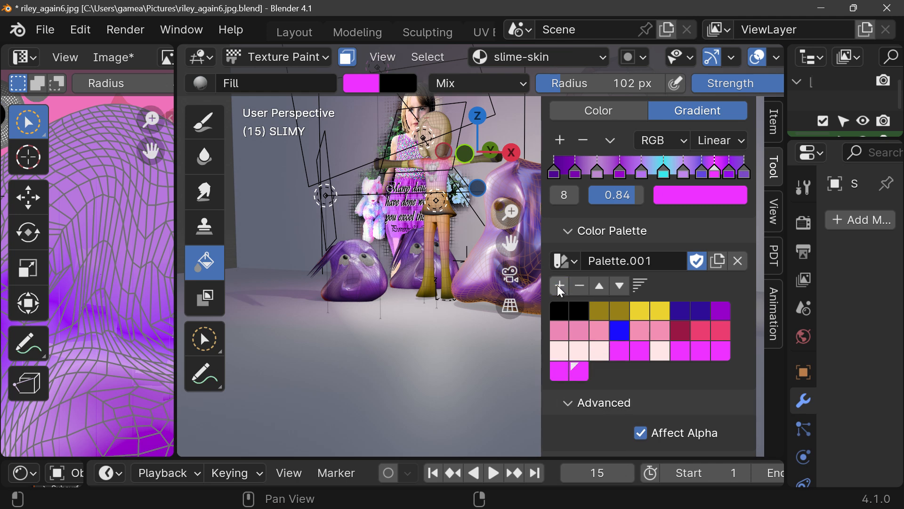
# - Recolour the active ninth gradient stop bright green
pyautogui.click(712, 199)
pyautogui.moveTo(668, 281); pyautogui.dragTo(569, 251)
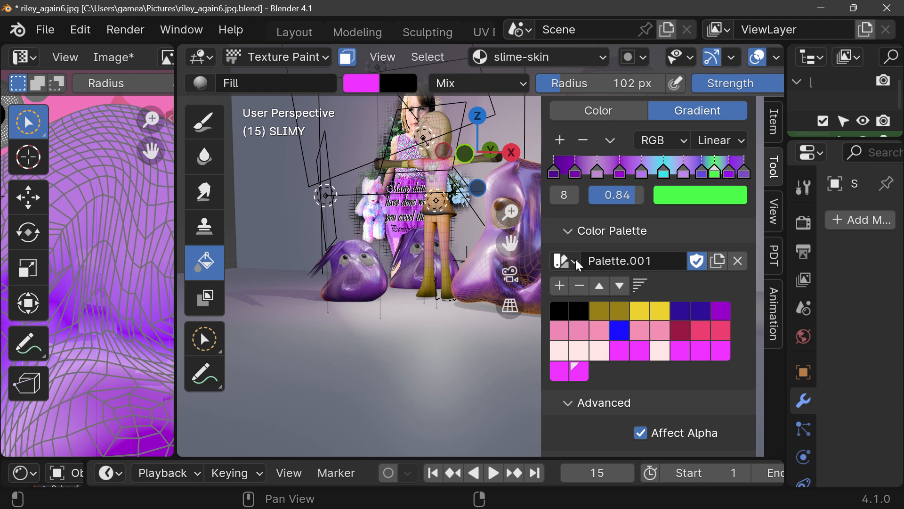
# - Rename the colour palette to anima-ter.001
pyautogui.click(635, 258)
pyautogui.click(587, 262)
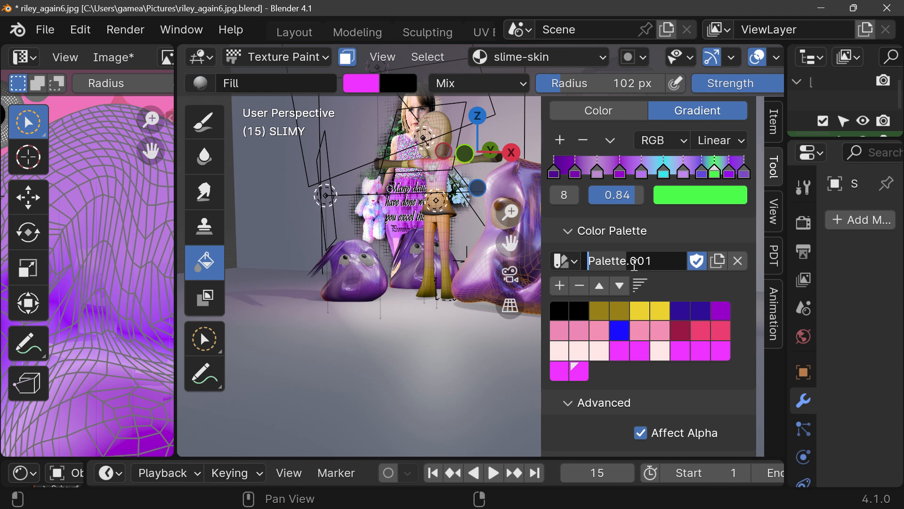
pyautogui.hotkey('ctrl', 'Delete')
pyautogui.write('ani')
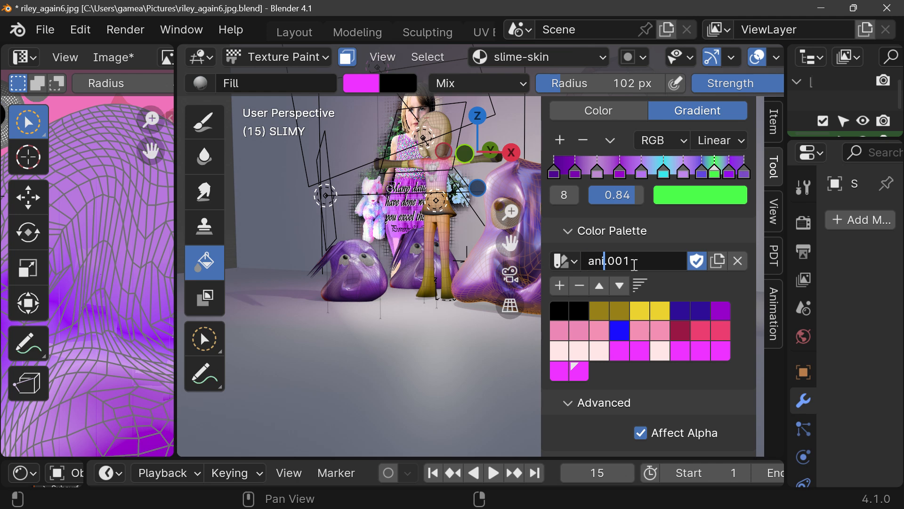
pyautogui.write('mater')
pyautogui.click(621, 260)
pyautogui.click(687, 288)
pyautogui.scroll(-2, 647, 395)
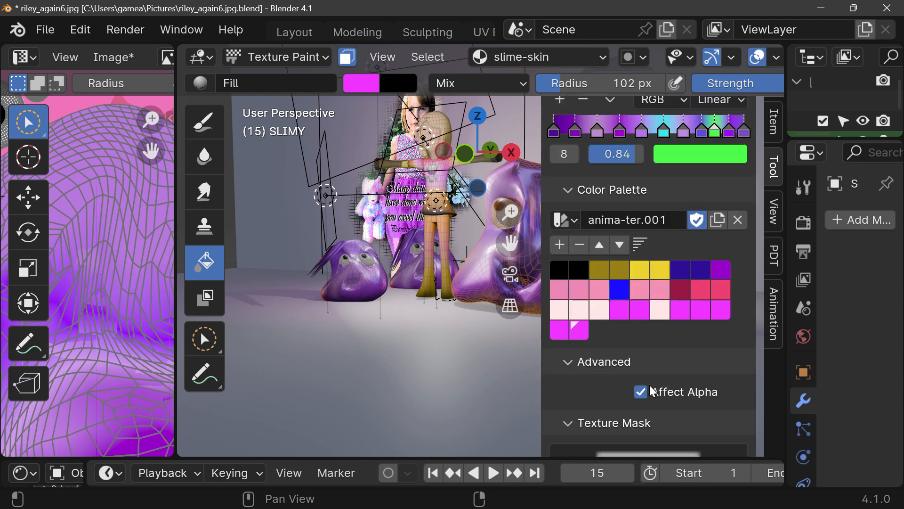
# - Remove six swatches from the end of the palette, including the stray pale pink one, leaving three pale pink and two magenta
pyautogui.scroll(2, 683, 351)
pyautogui.click(686, 350)
pyautogui.click(687, 346)
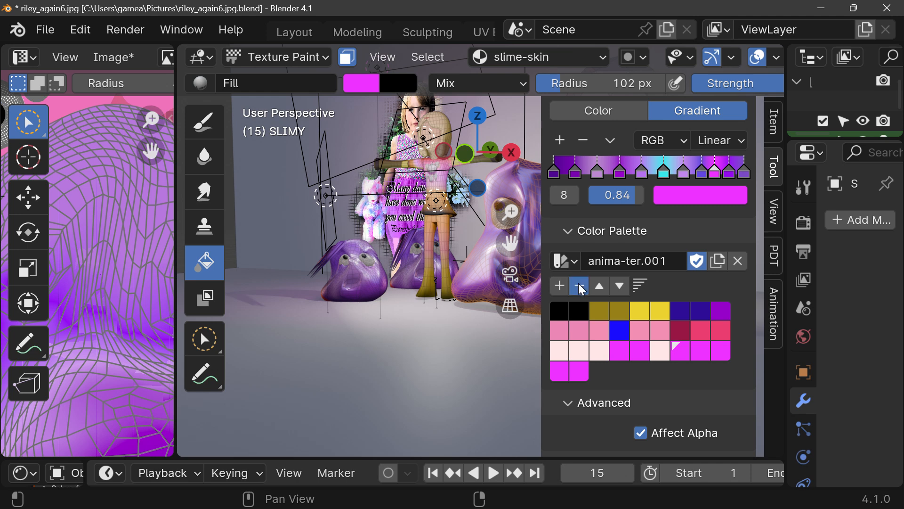
pyautogui.click(579, 285)
pyautogui.click(685, 349)
pyautogui.click(584, 287)
pyautogui.click(583, 287)
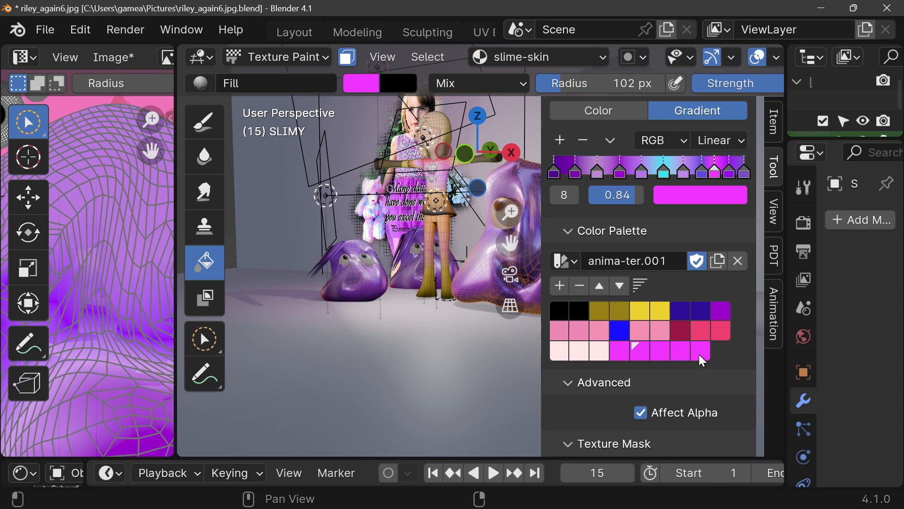
pyautogui.click(701, 353)
pyautogui.click(584, 286)
pyautogui.click(584, 285)
pyautogui.click(584, 285)
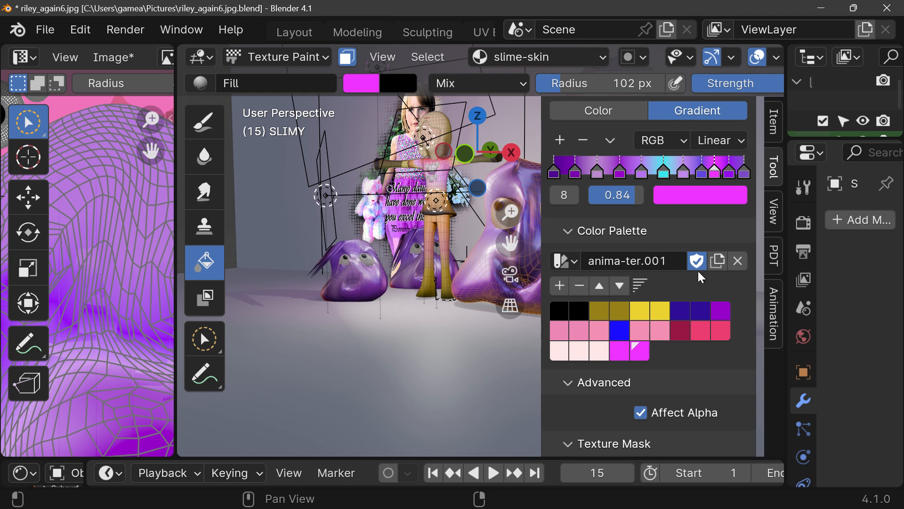
# - Delete the magenta stop near the end of the custom gradient
pyautogui.scroll(-4, 617, 308)
pyautogui.scroll(12, 618, 308)
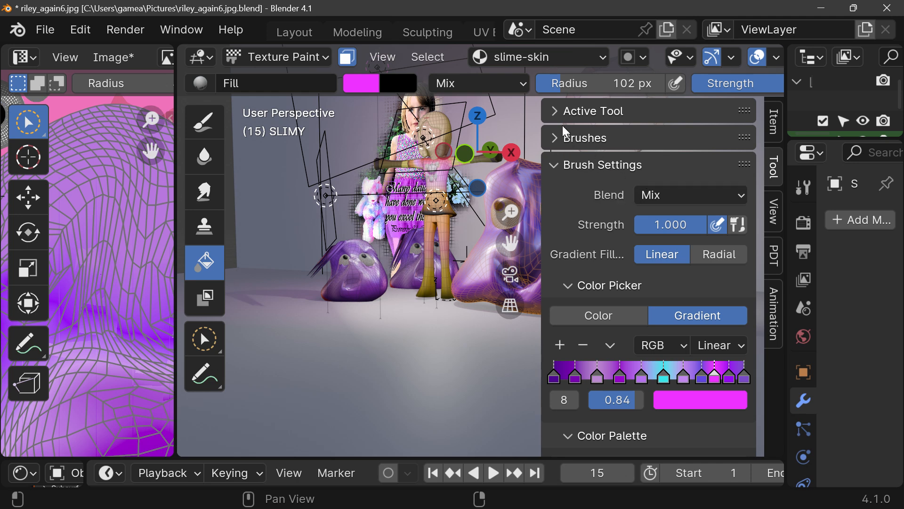
pyautogui.scroll(-4, 564, 130)
pyautogui.scroll(-2, 670, 216)
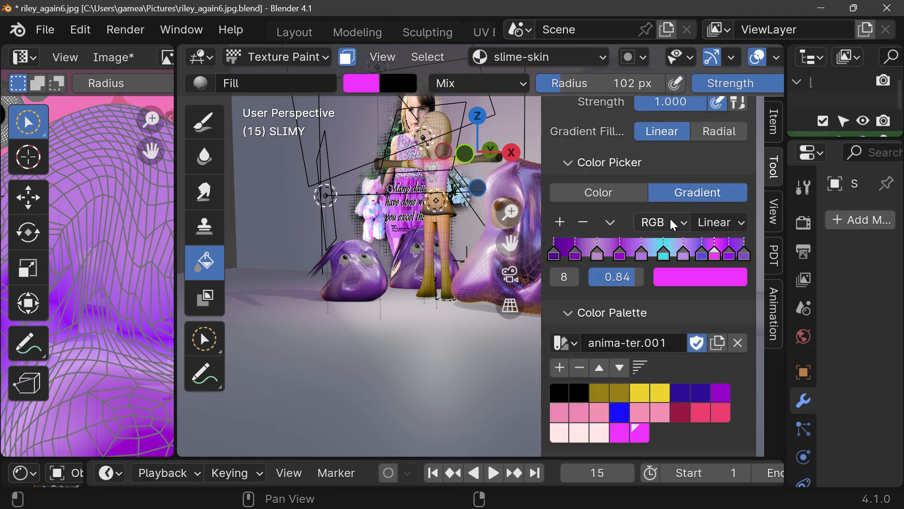
pyautogui.scroll(4, 658, 208)
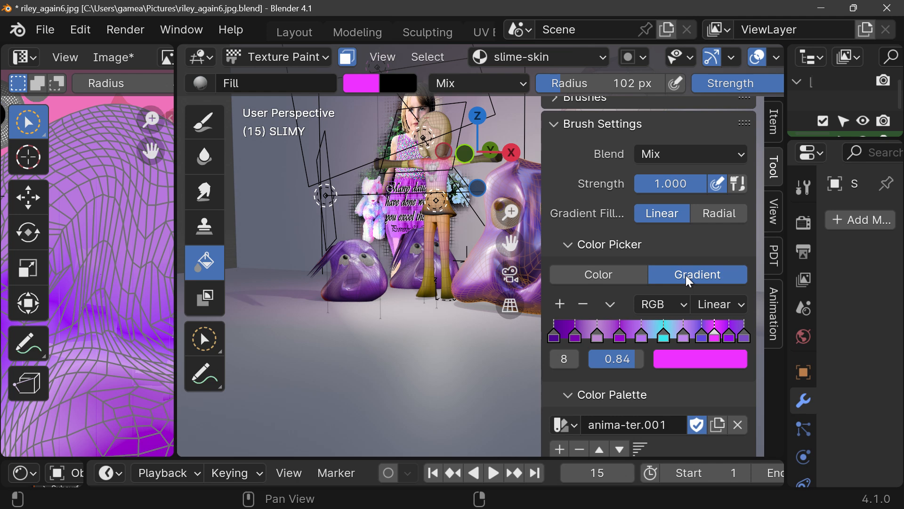
pyautogui.scroll(-2, 682, 252)
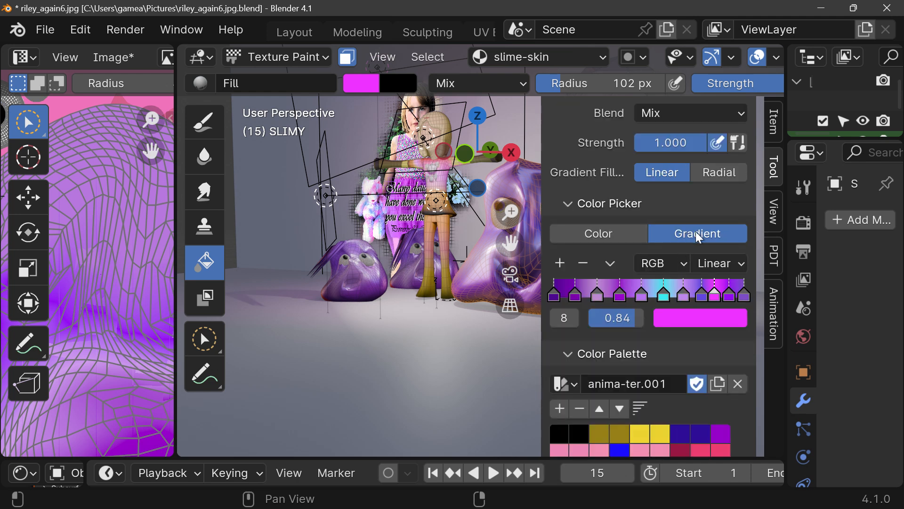
pyautogui.click(684, 296)
pyautogui.moveTo(700, 295); pyautogui.dragTo(708, 294)
pyautogui.click(584, 263)
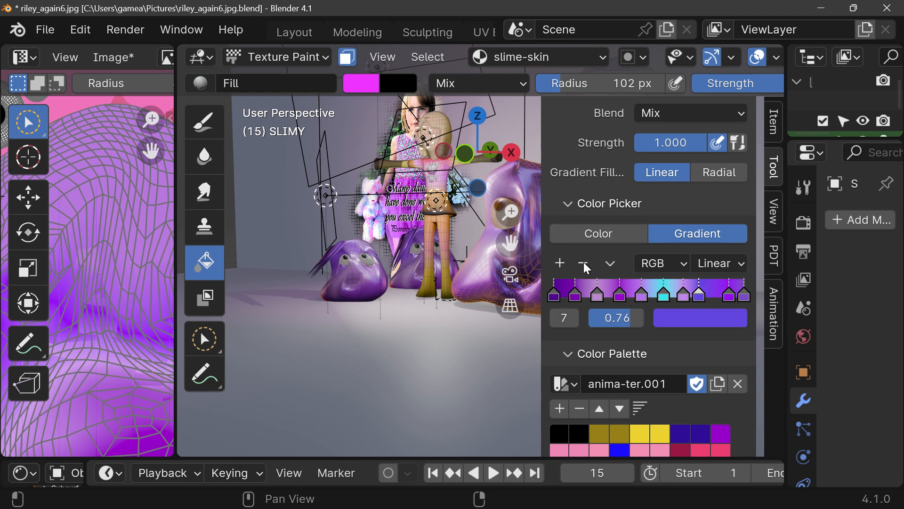
# - Adjust the spacing of the remaining gradient stops, placing the cyan one at 0.55 and recolouring it light blue
pyautogui.moveTo(700, 295); pyautogui.dragTo(660, 293)
pyautogui.click(684, 294)
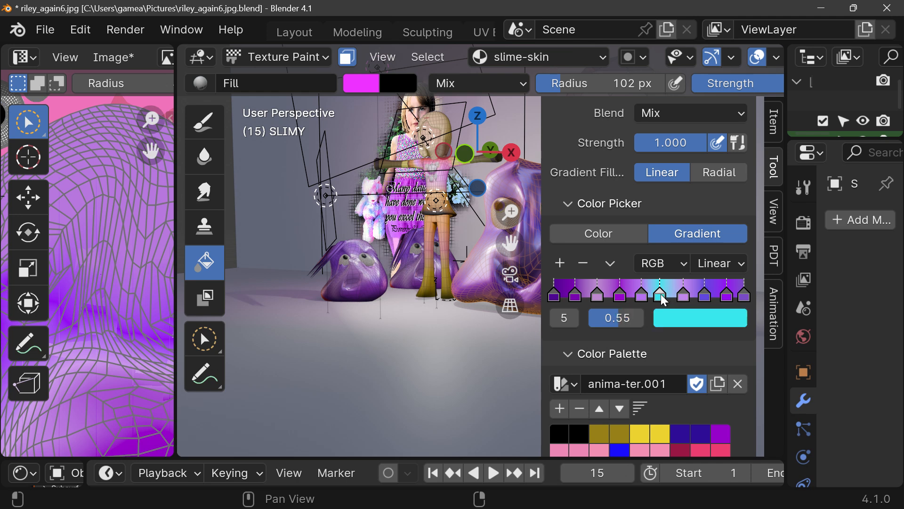
pyautogui.click(685, 317)
pyautogui.moveTo(631, 52); pyautogui.dragTo(643, 91)
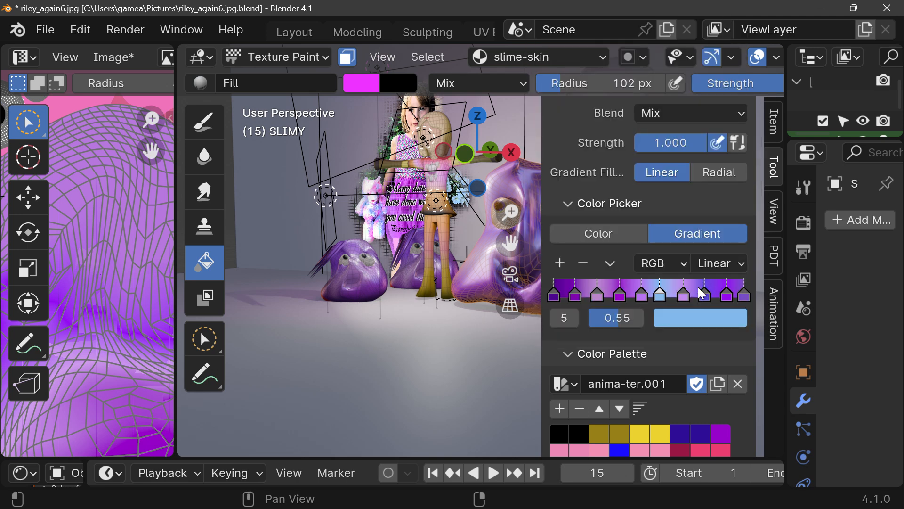
pyautogui.click(620, 295)
pyautogui.click(635, 296)
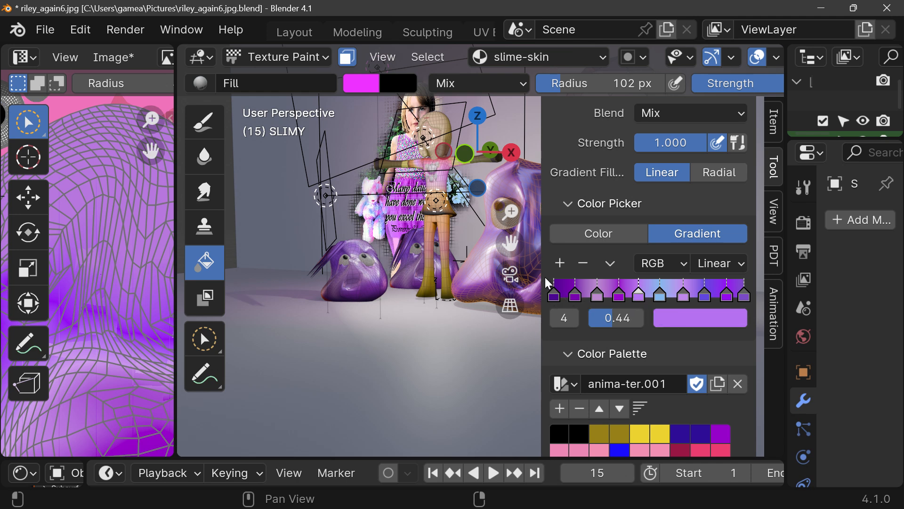
# - Fill the large slime with the linear gradient from just below its base to above its head
pyautogui.moveTo(540, 277); pyautogui.dragTo(627, 188)
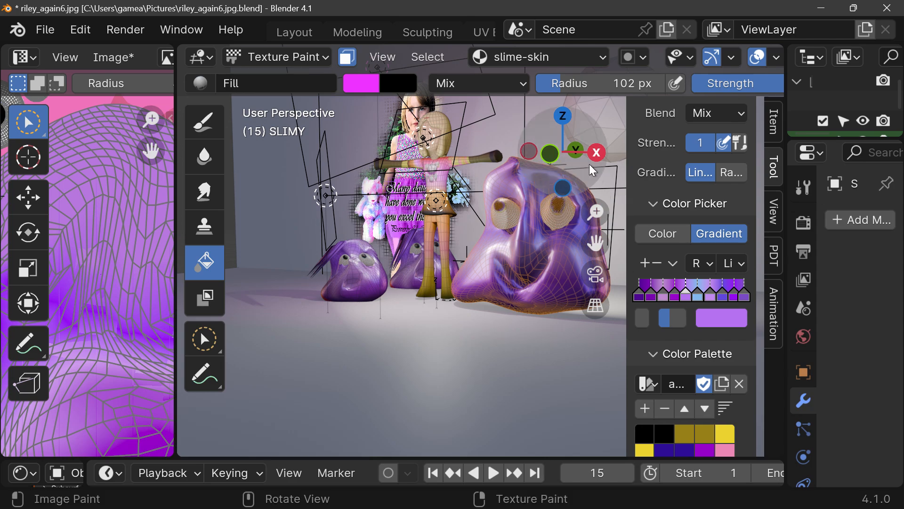
pyautogui.scroll(2, 582, 199)
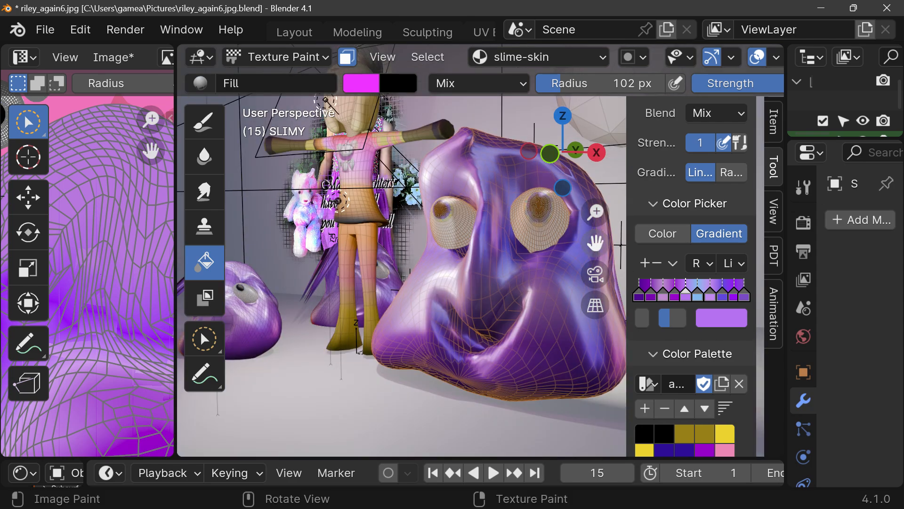
pyautogui.moveTo(596, 245); pyautogui.dragTo(581, 266)
pyautogui.moveTo(571, 173); pyautogui.dragTo(529, 179)
pyautogui.moveTo(457, 416); pyautogui.dragTo(469, 108)
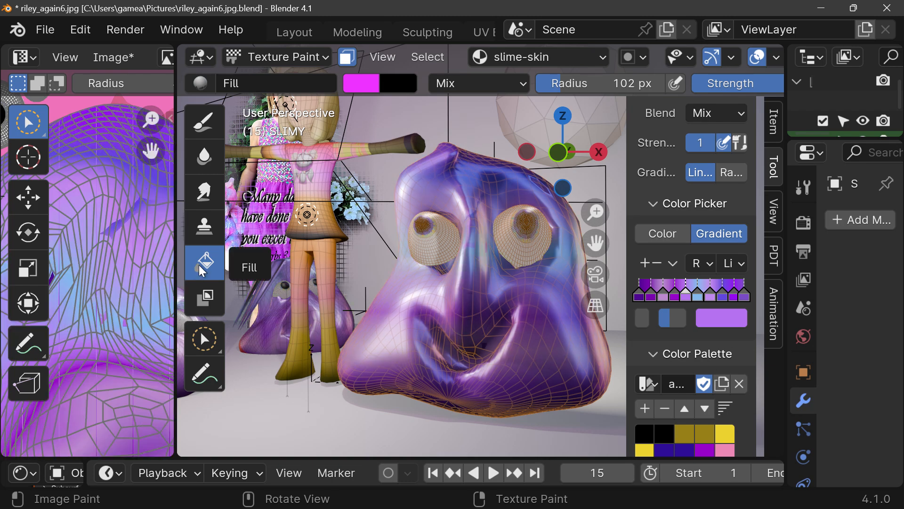
# - Try a shorter gradient fill from the slime's base to between its eyes, and another from its base to the top of its head
pyautogui.moveTo(582, 155); pyautogui.dragTo(603, 156)
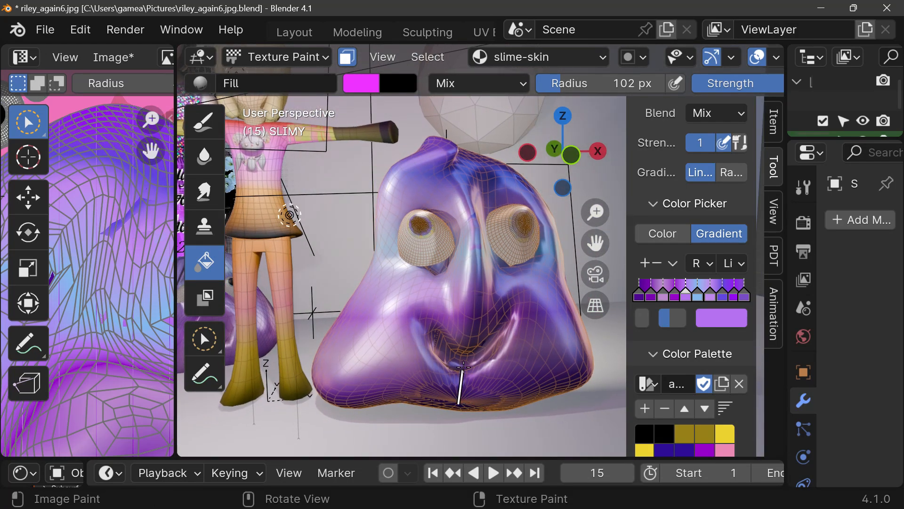
pyautogui.moveTo(463, 366); pyautogui.dragTo(463, 262)
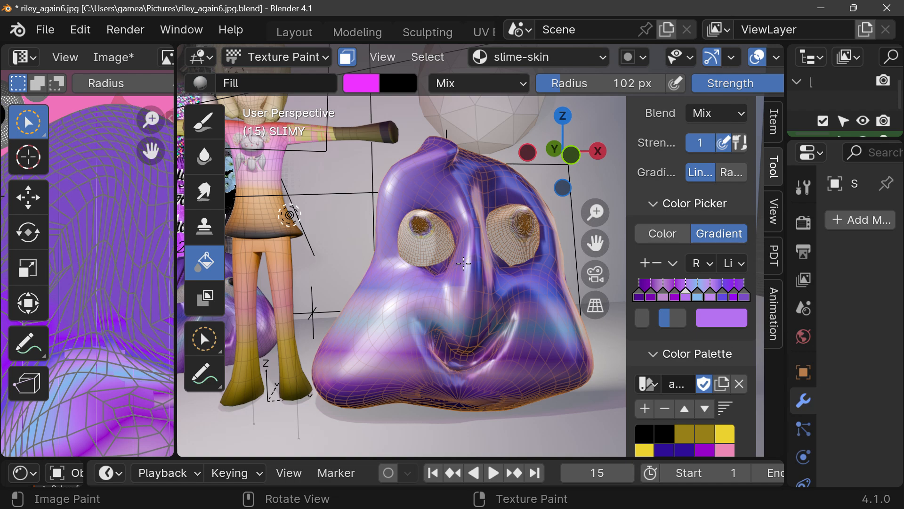
pyautogui.moveTo(472, 401); pyautogui.dragTo(476, 152)
pyautogui.moveTo(476, 152); pyautogui.dragTo(561, 156, button='middle')
pyautogui.moveTo(342, 214); pyautogui.dragTo(293, 220, button='middle')
pyautogui.moveTo(542, 230); pyautogui.dragTo(482, 233, button='middle')
pyautogui.scroll(-4, 482, 233)
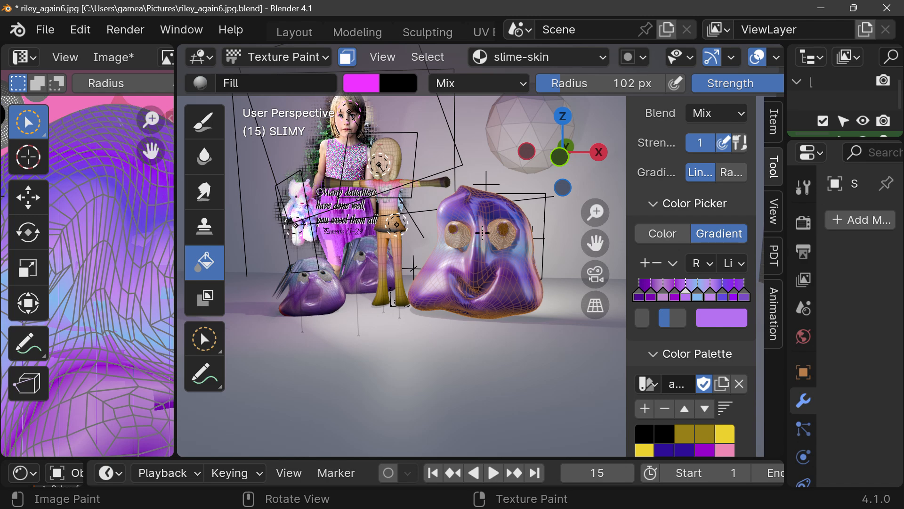
pyautogui.scroll(4, 482, 232)
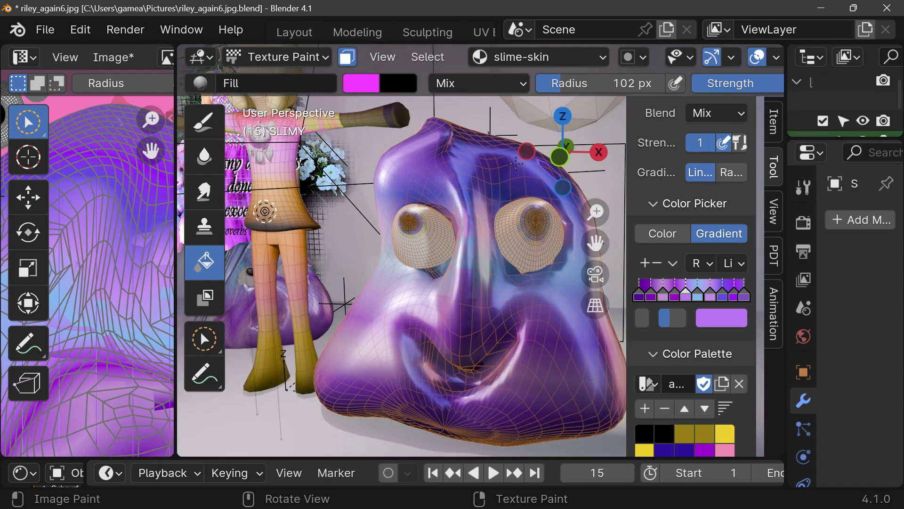
# - Undo the last two gradient fills on the large slime
pyautogui.hotkey('ctrl', 'z')
pyautogui.hotkey('ctrl', 'z')
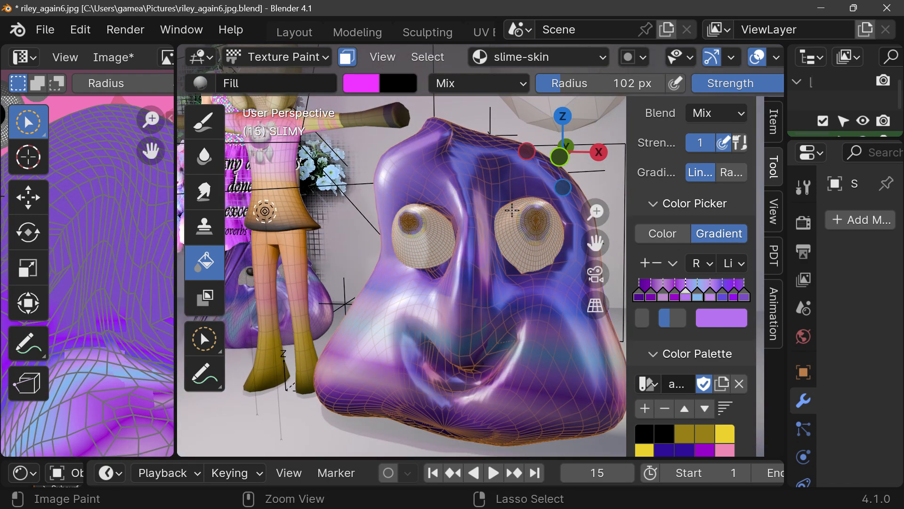
pyautogui.scroll(-3, 522, 270)
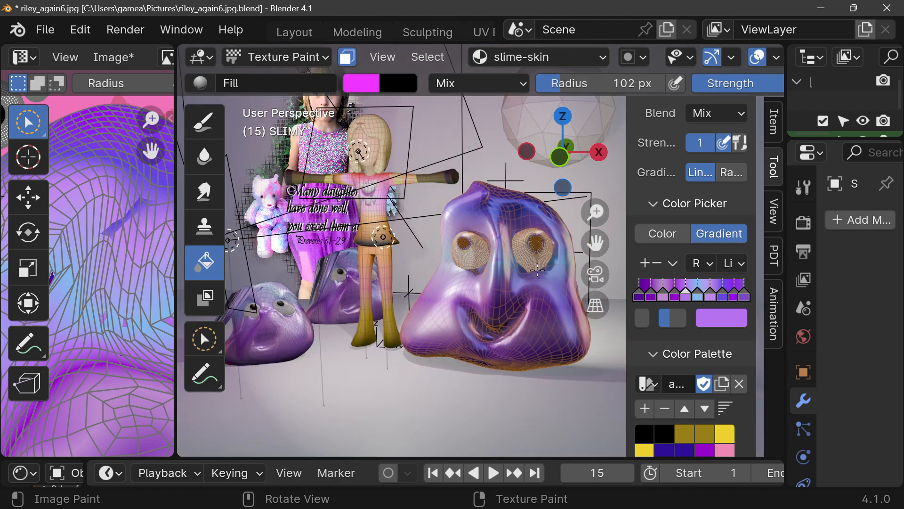
pyautogui.moveTo(560, 162); pyautogui.dragTo(541, 164)
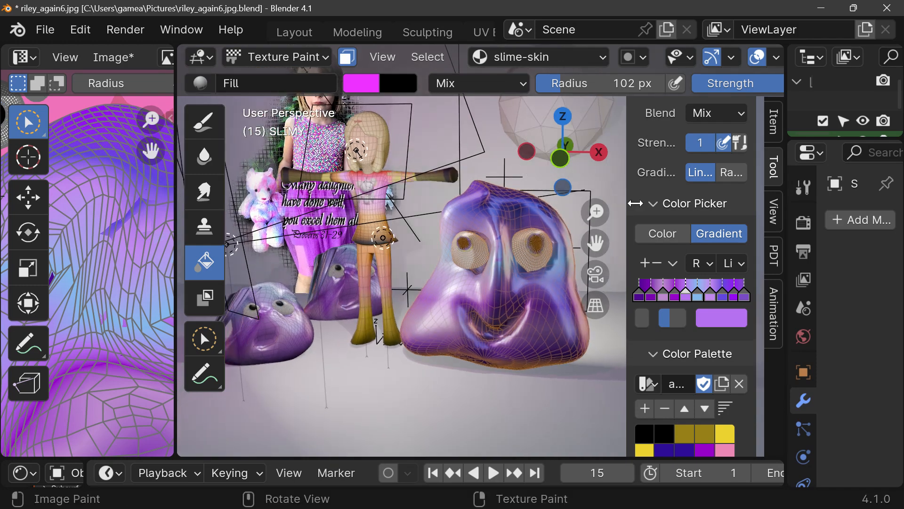
# - Switch the Fill brush from gradient to a single colour and swap its primary and secondary colours
pyautogui.moveTo(626, 201); pyautogui.dragTo(482, 206)
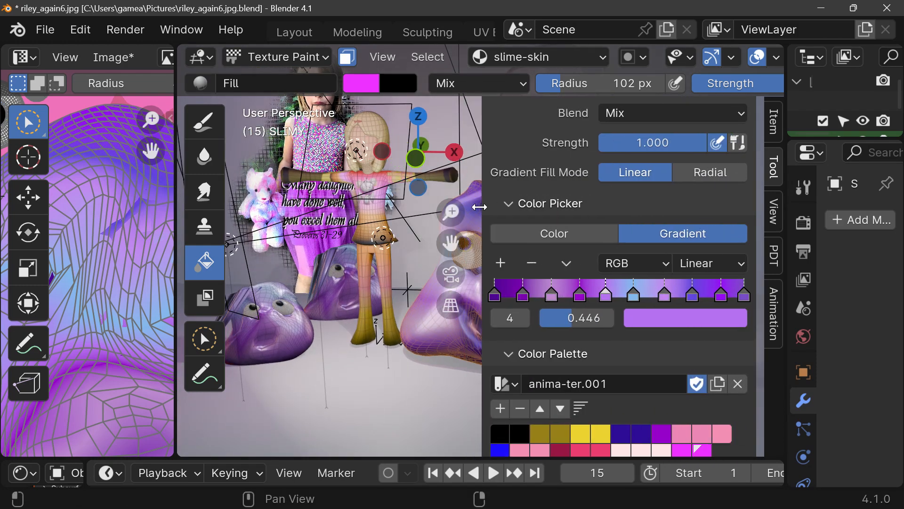
pyautogui.click(558, 236)
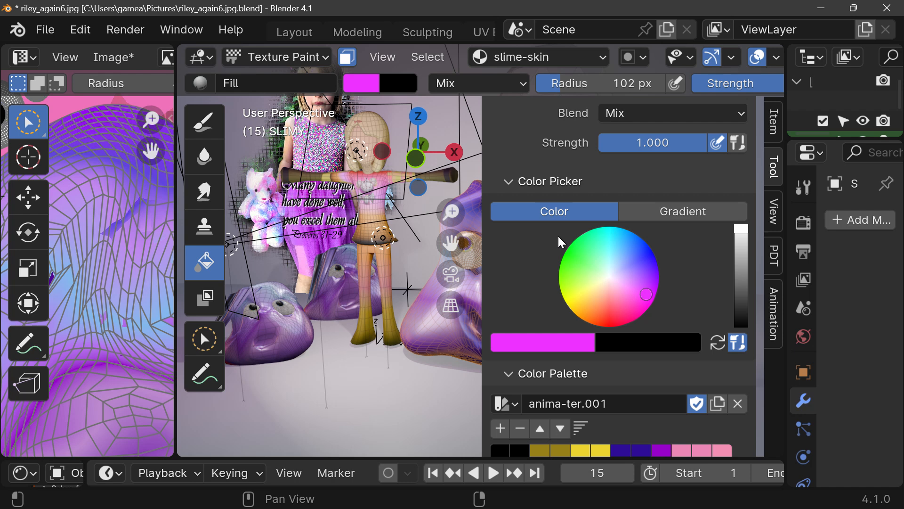
pyautogui.click(717, 345)
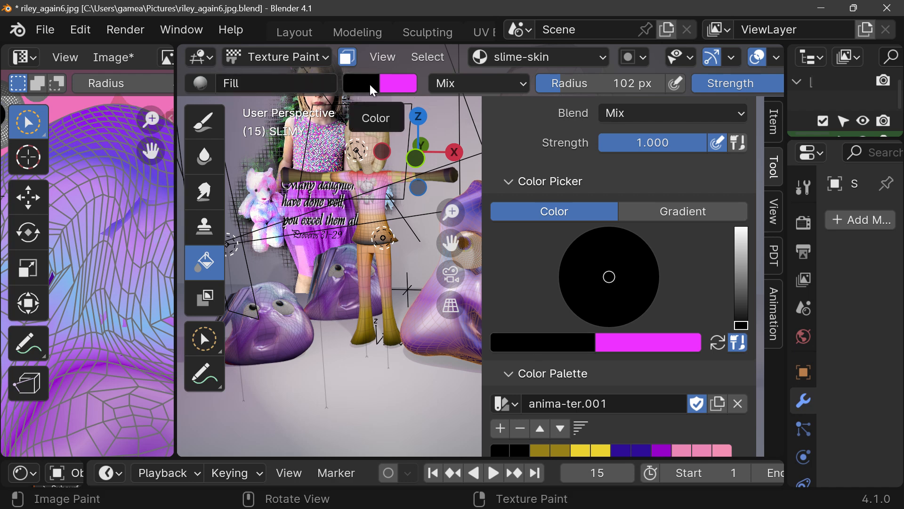
pyautogui.moveTo(483, 130); pyautogui.dragTo(495, 156)
pyautogui.click(649, 344)
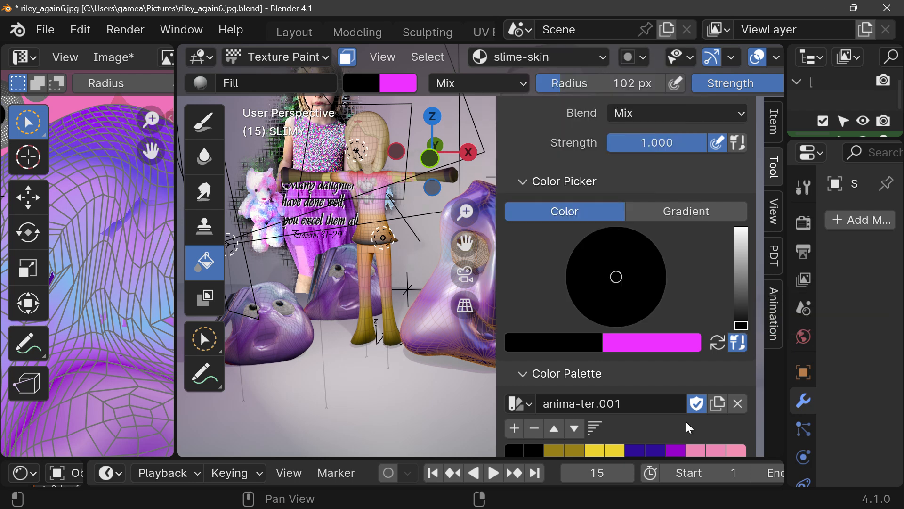
# - Pick the purple palette swatch as primary colour, swap it into the secondary colour, and pick the same purple as primary again
pyautogui.click(674, 451)
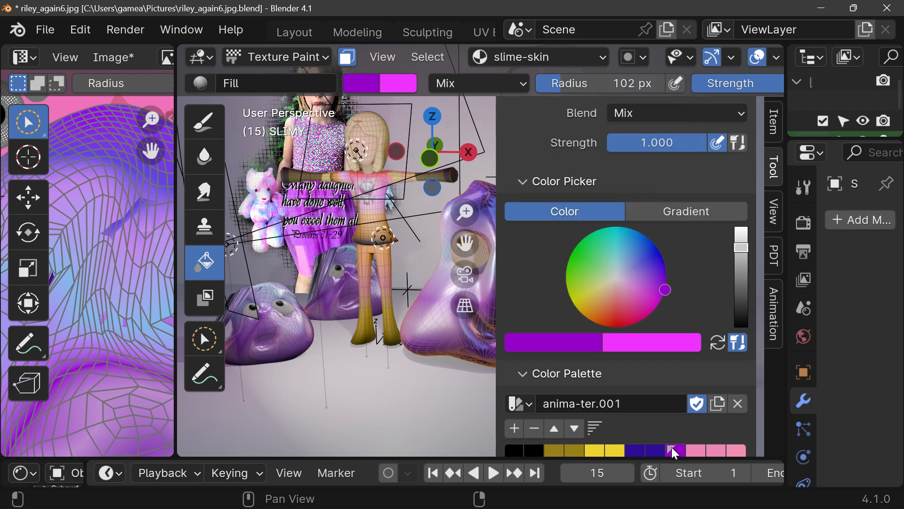
pyautogui.click(631, 346)
pyautogui.click(717, 343)
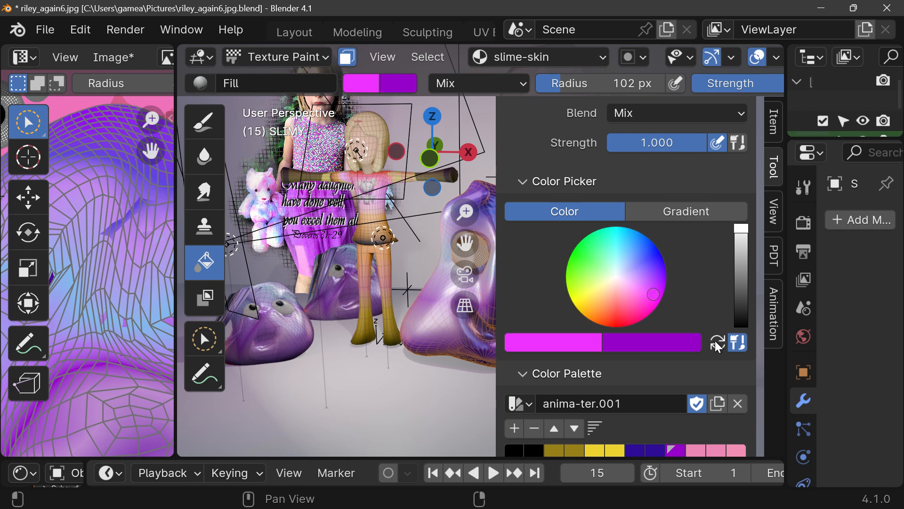
pyautogui.click(676, 450)
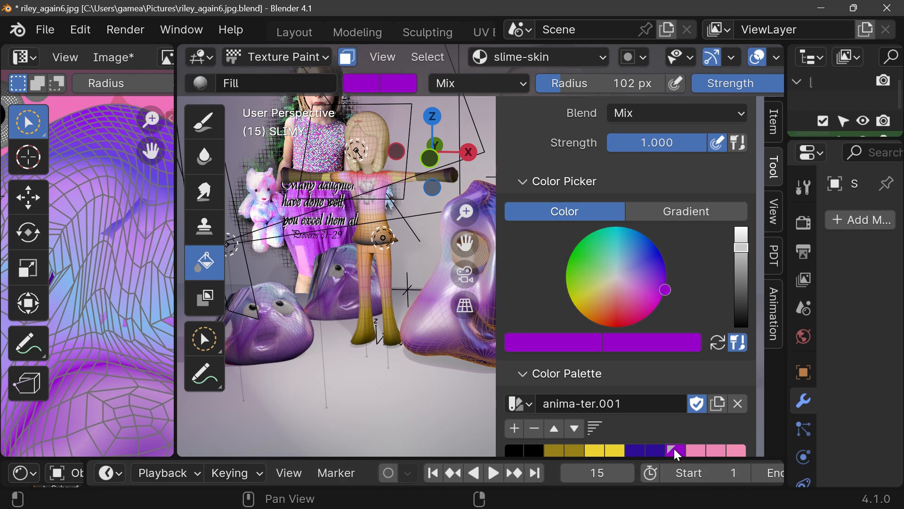
# - Set the primary colour to the palette's second black swatch, and swap the primary and secondary colours back and forth
pyautogui.scroll(-2, 677, 401)
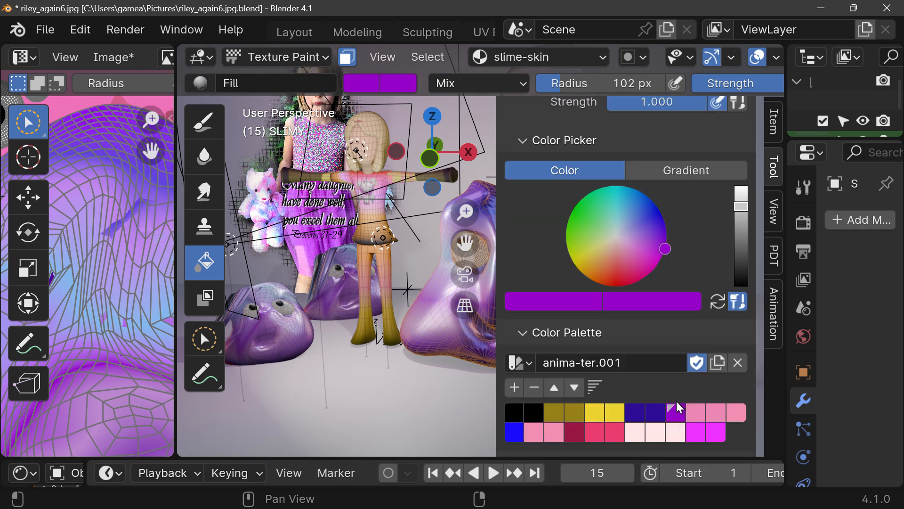
pyautogui.scroll(-2, 676, 400)
pyautogui.click(526, 329)
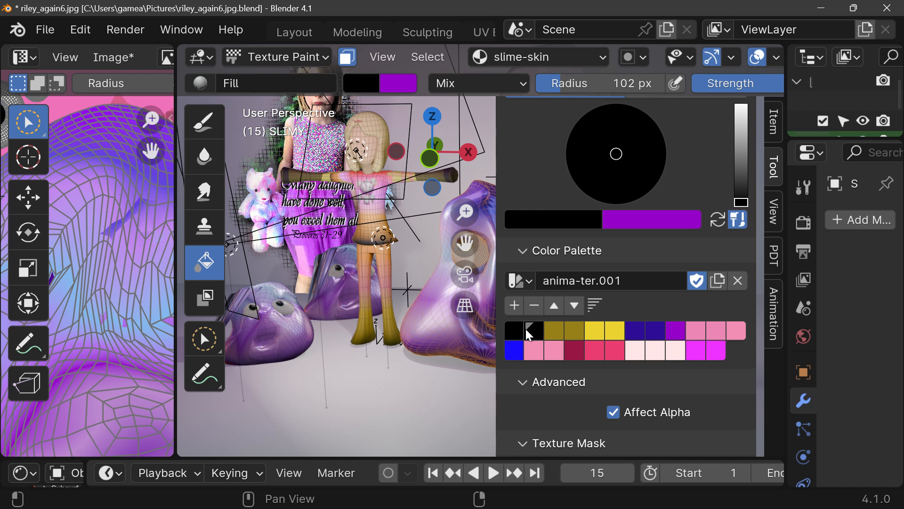
pyautogui.click(720, 219)
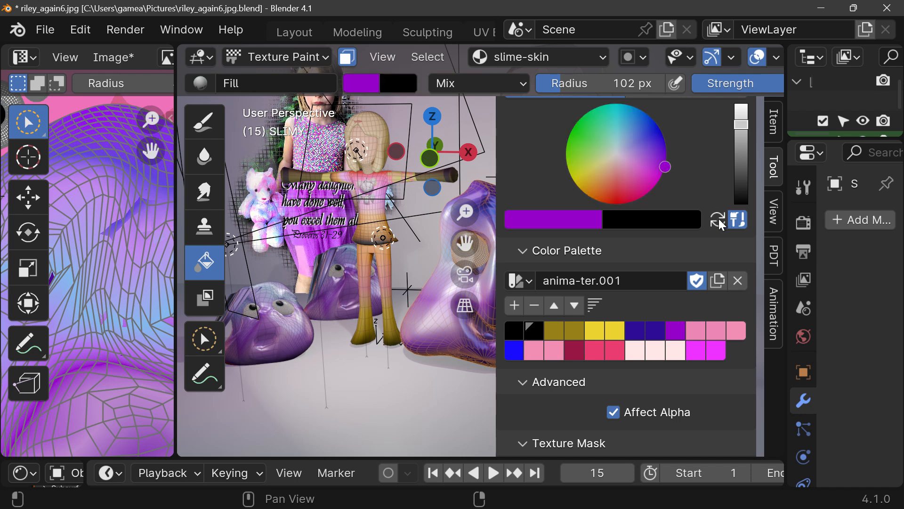
pyautogui.click(718, 219)
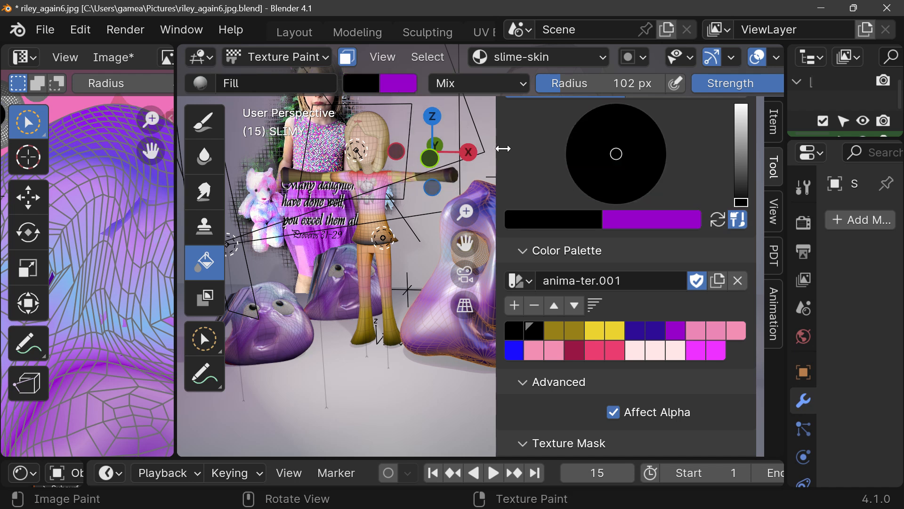
pyautogui.moveTo(496, 155); pyautogui.dragTo(661, 140)
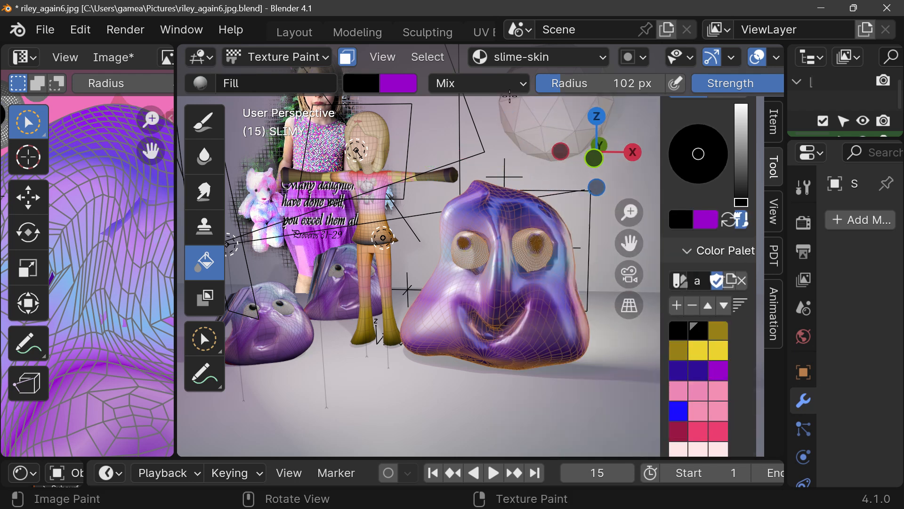
pyautogui.scroll(-5, 400, 84)
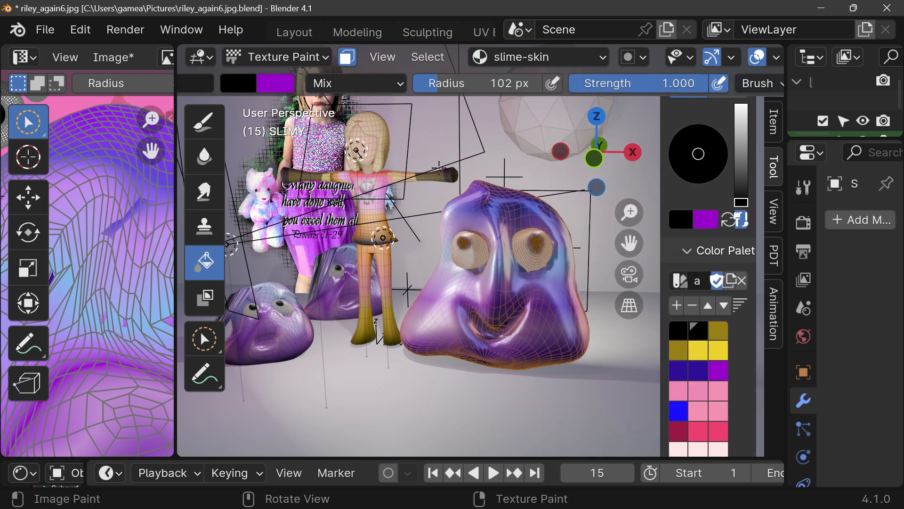
pyautogui.scroll(-2, 283, 97)
pyautogui.scroll(3, 288, 90)
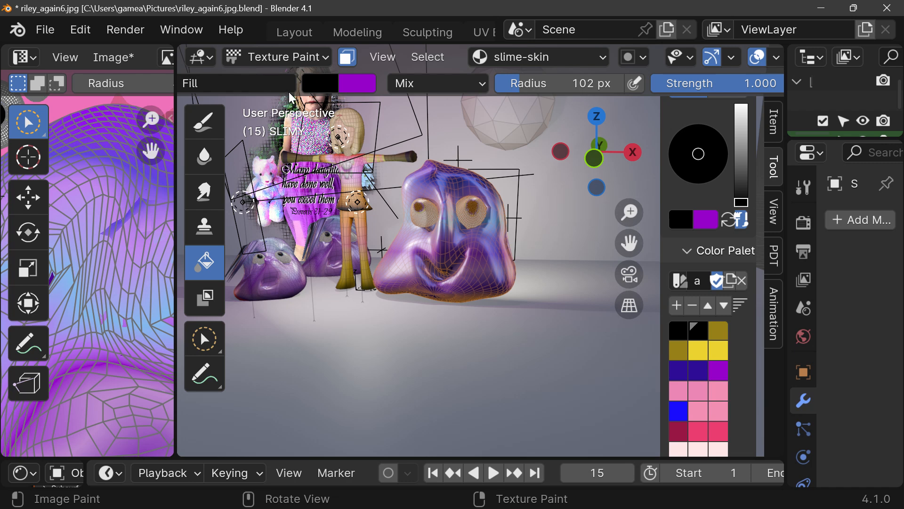
# - Widen the sidebar to display the brush colours and full colour palette, and hide the sidebar
pyautogui.scroll(2, 338, 90)
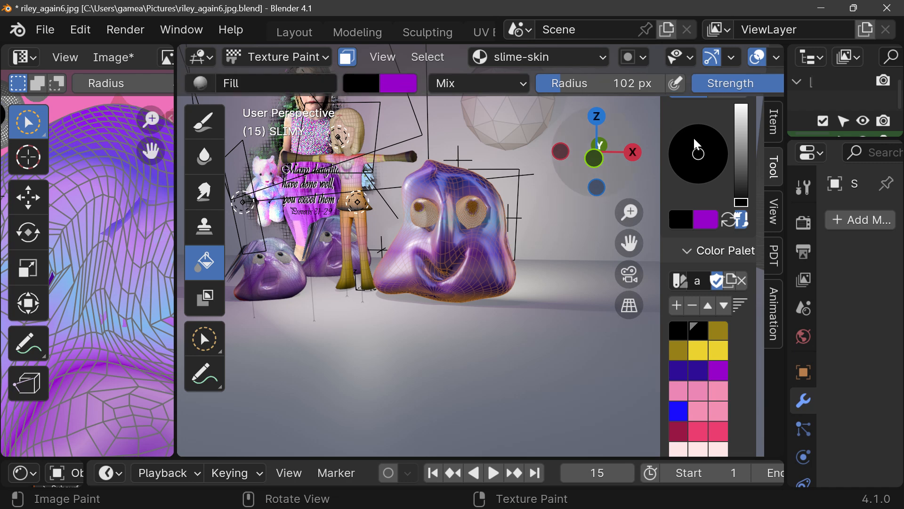
pyautogui.moveTo(659, 149); pyautogui.dragTo(586, 160)
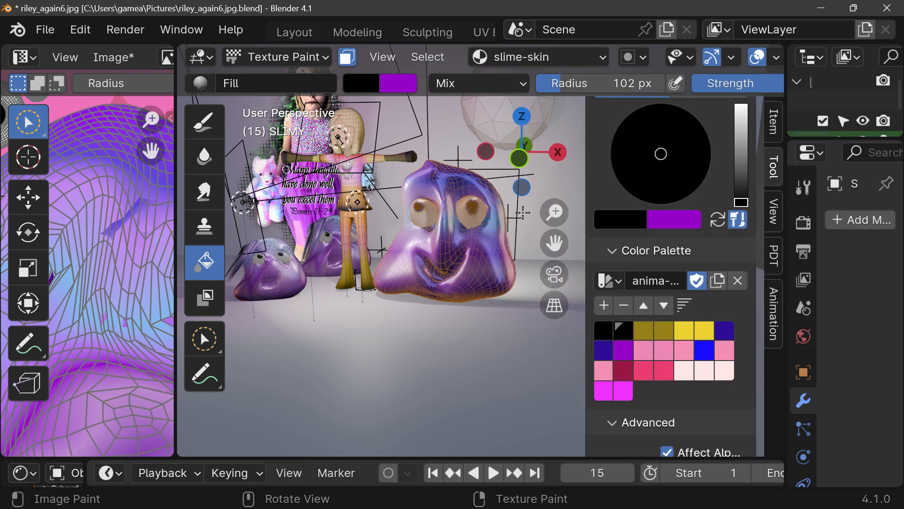
pyautogui.press('n')
pyautogui.press('n')
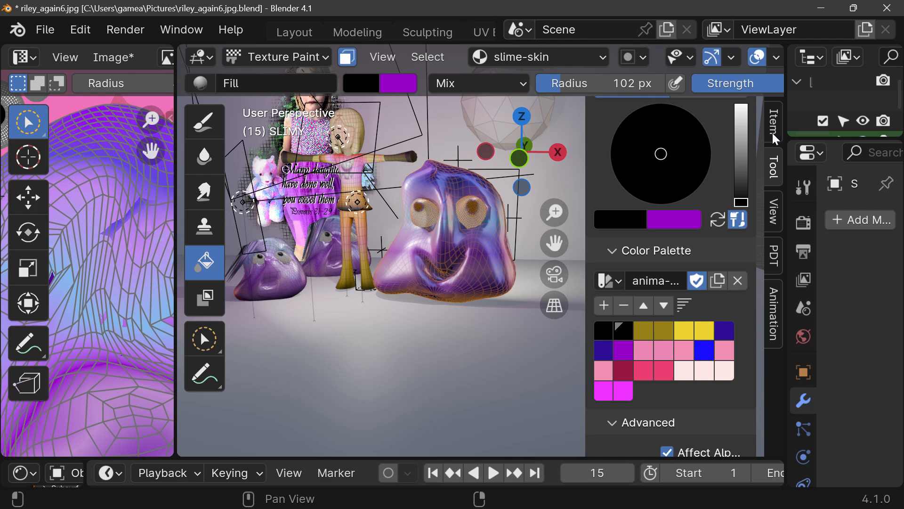
pyautogui.press('n')
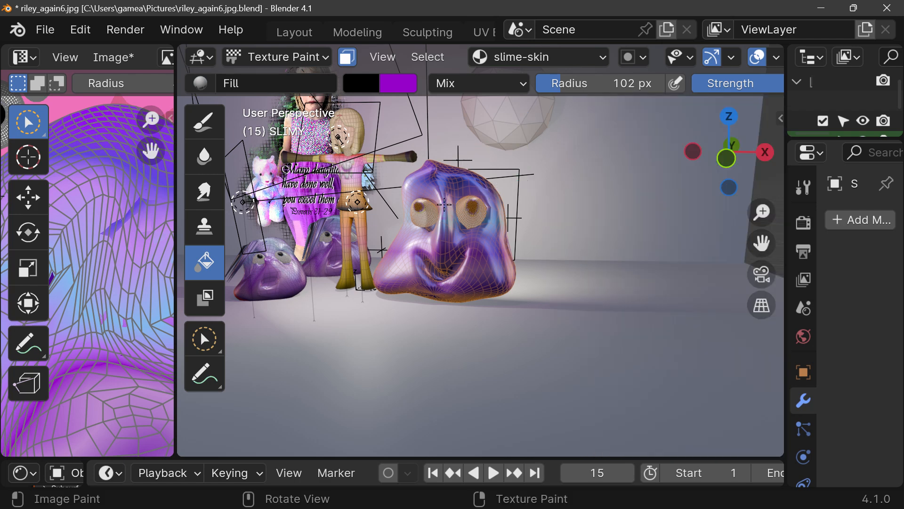
# - Switch to the Draw brush, try a black stroke on the large slime's cheek, and undo that stroke
pyautogui.scroll(3, 442, 208)
pyautogui.scroll(2, 443, 209)
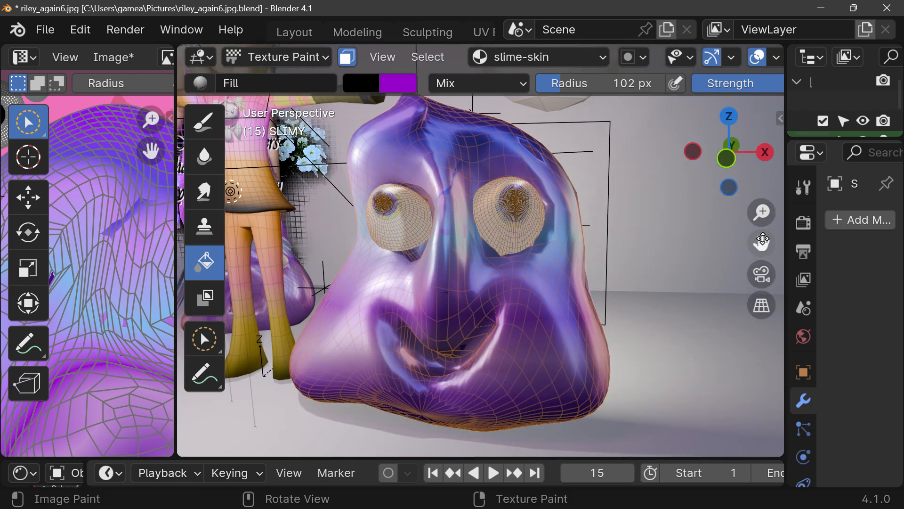
pyautogui.moveTo(761, 243); pyautogui.dragTo(818, 243)
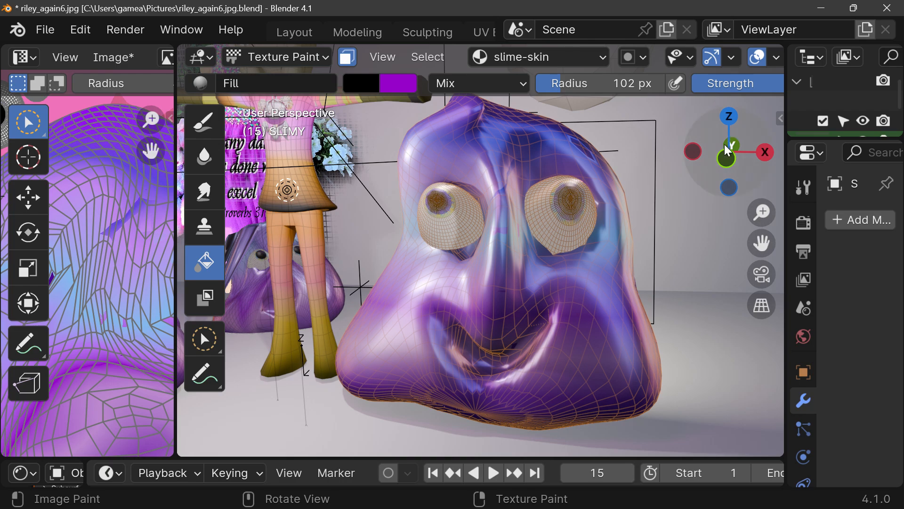
pyautogui.moveTo(285, 190)
pyautogui.mouseDown(button='middle')
pyautogui.moveTo(394, 168)
pyautogui.moveTo(284, 191)
pyautogui.mouseUp(button='middle')
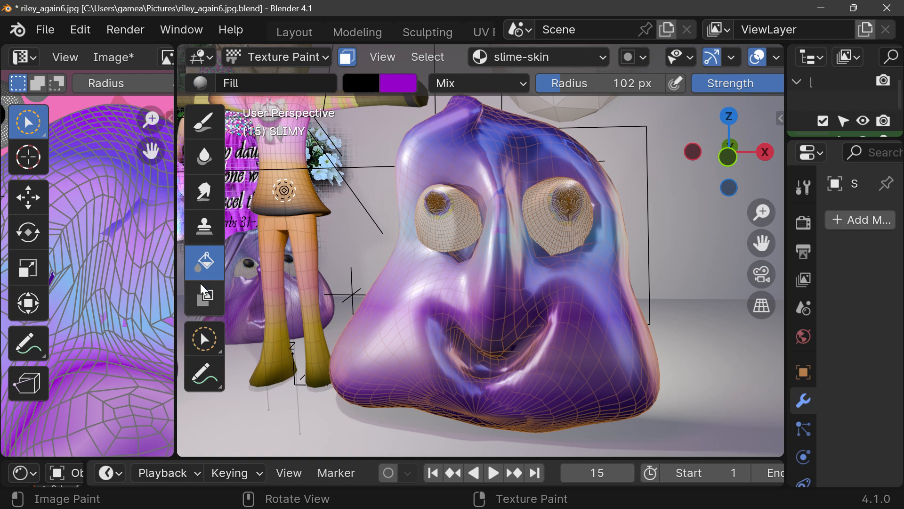
pyautogui.click(203, 123)
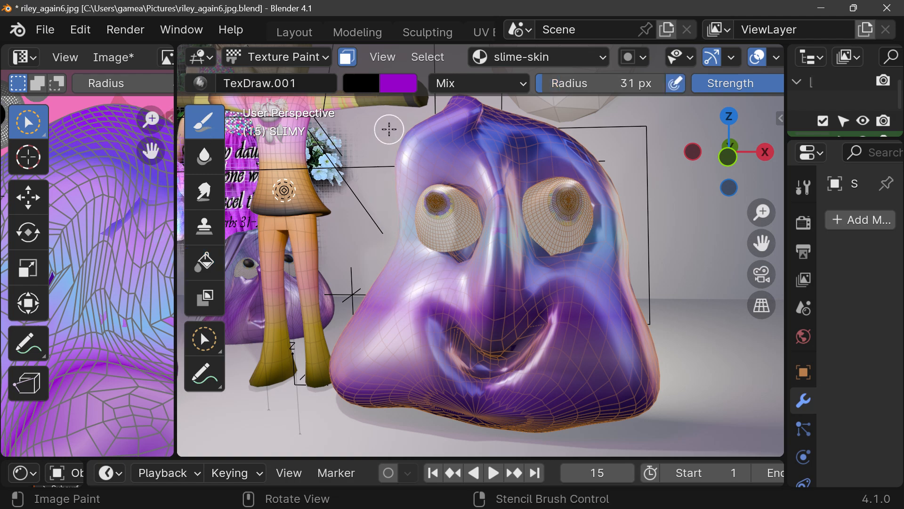
pyautogui.moveTo(430, 280)
pyautogui.mouseDown()
pyautogui.moveTo(460, 303)
pyautogui.moveTo(438, 283)
pyautogui.moveTo(428, 303)
pyautogui.moveTo(405, 298)
pyautogui.moveTo(448, 289)
pyautogui.moveTo(434, 295)
pyautogui.mouseUp()
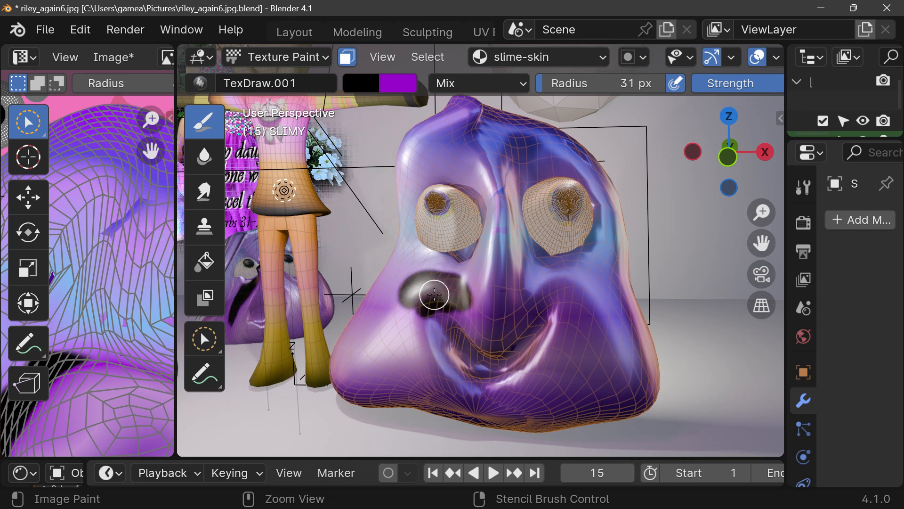
pyautogui.hotkey('ctrl', 'z')
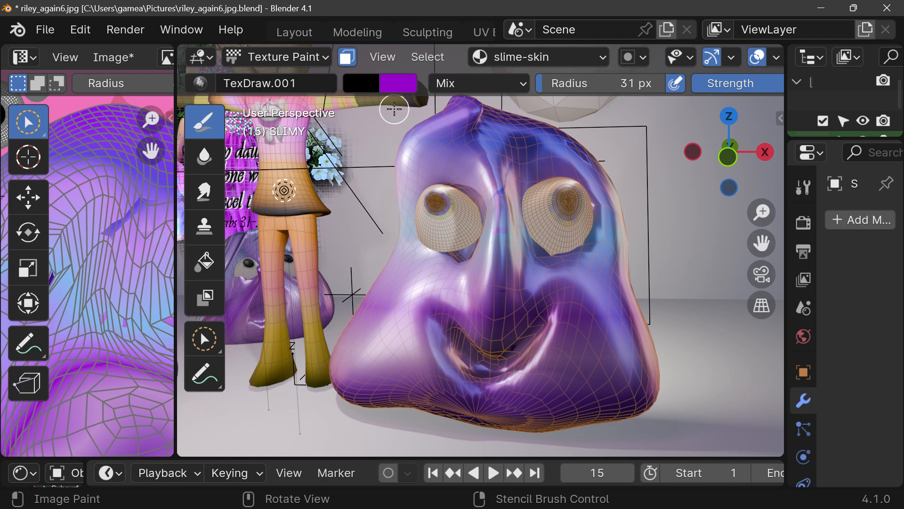
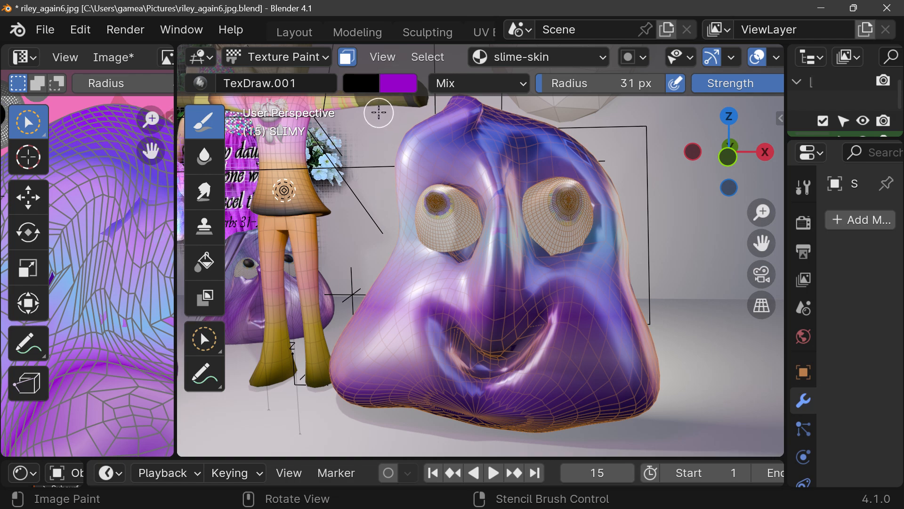
# - Swap the brush colours to make purple the primary colour, and set the brush radius to 79 px
pyautogui.press('x')
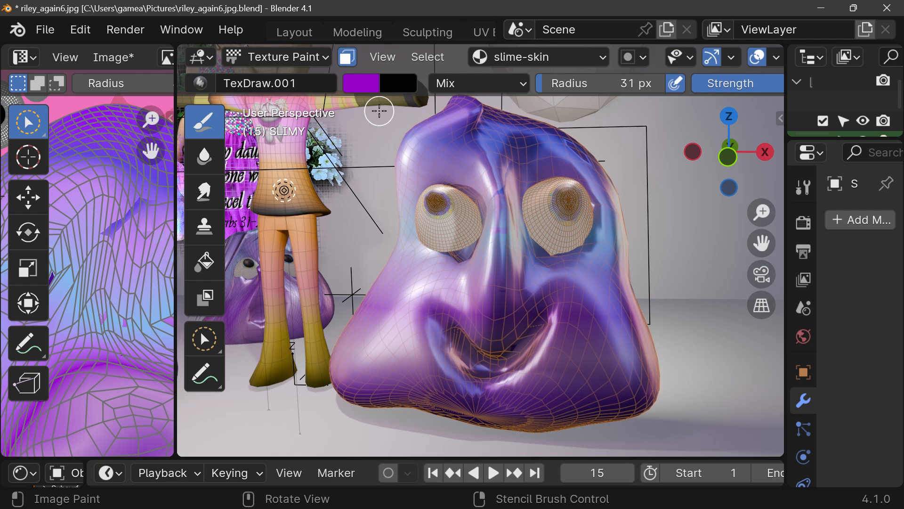
pyautogui.press('x')
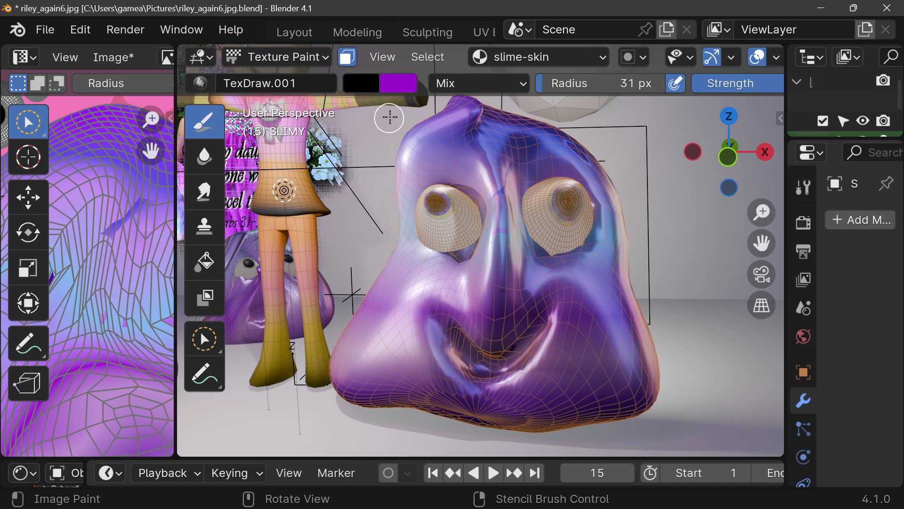
pyautogui.press('x')
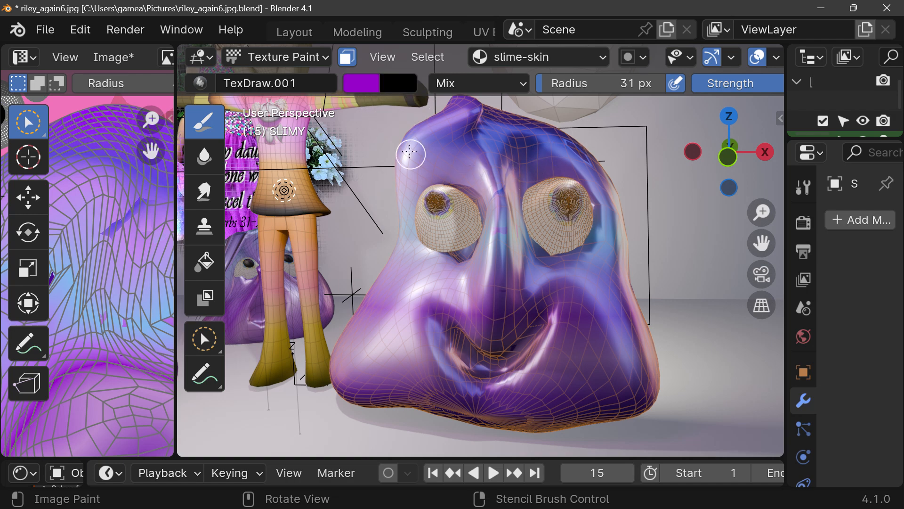
pyautogui.press('f')
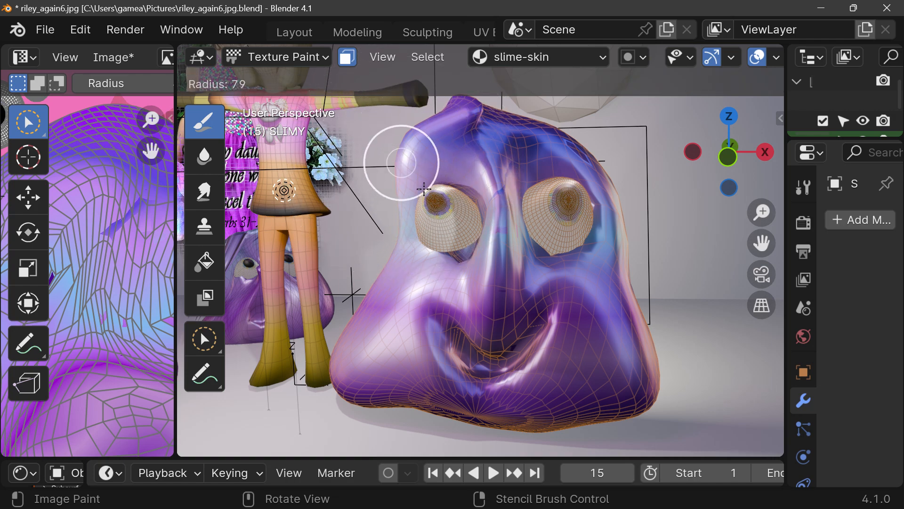
pyautogui.click(424, 189)
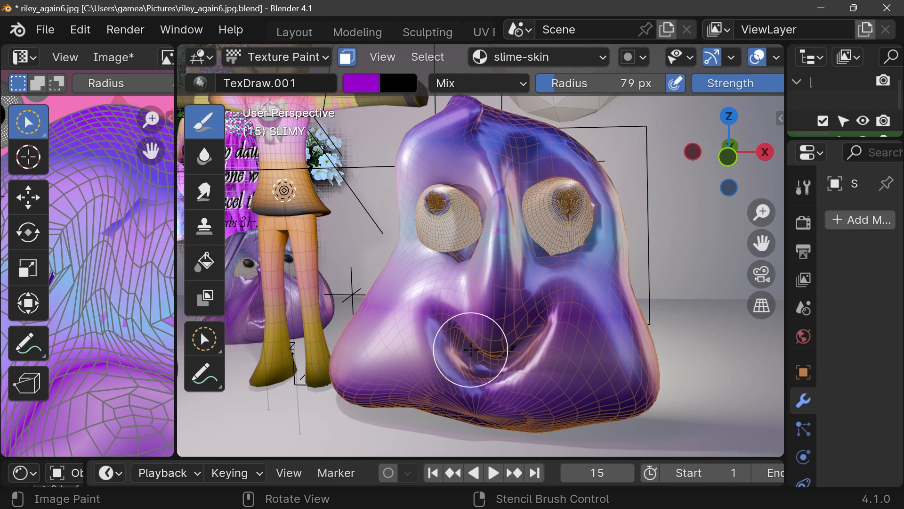
# - Paint purple over the inside of the large slime's mouth
pyautogui.scroll(2, 471, 344)
pyautogui.scroll(1, 488, 349)
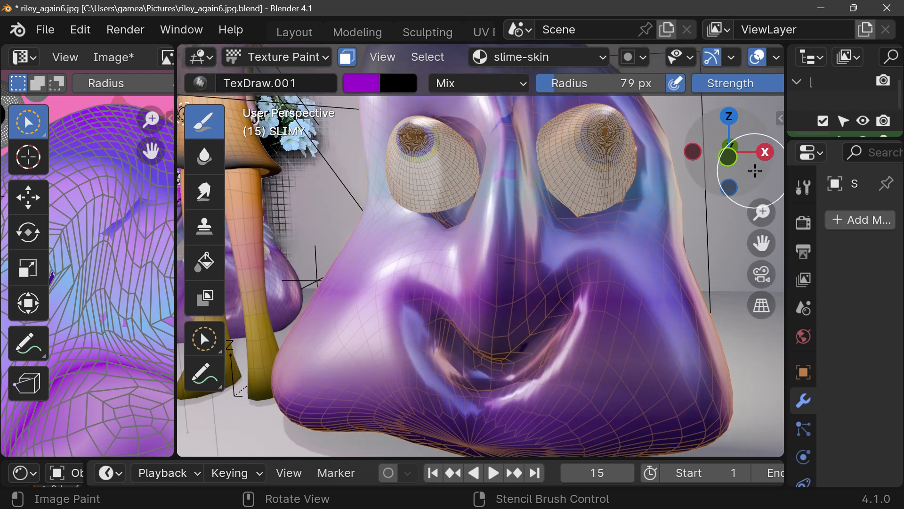
pyautogui.moveTo(754, 168)
pyautogui.mouseDown()
pyautogui.moveTo(755, 158)
pyautogui.moveTo(768, 174)
pyautogui.mouseUp()
pyautogui.moveTo(522, 360)
pyautogui.mouseDown()
pyautogui.moveTo(483, 365)
pyautogui.moveTo(454, 353)
pyautogui.moveTo(521, 357)
pyautogui.moveTo(491, 369)
pyautogui.moveTo(550, 350)
pyautogui.moveTo(558, 320)
pyautogui.mouseUp()
pyautogui.hotkey('ctrl', 'z')
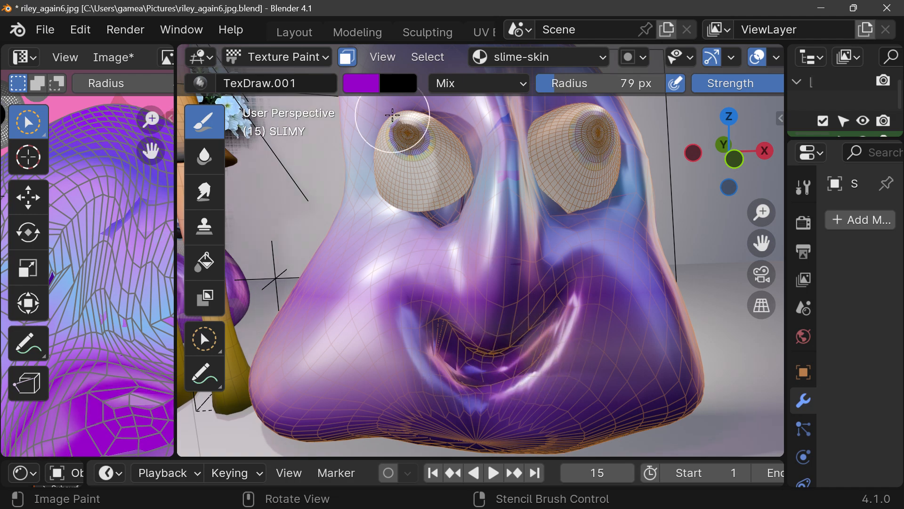
# - Swap black into the primary colour and paint a black stroke across the centre of the mouth
pyautogui.click(397, 85)
pyautogui.press('x')
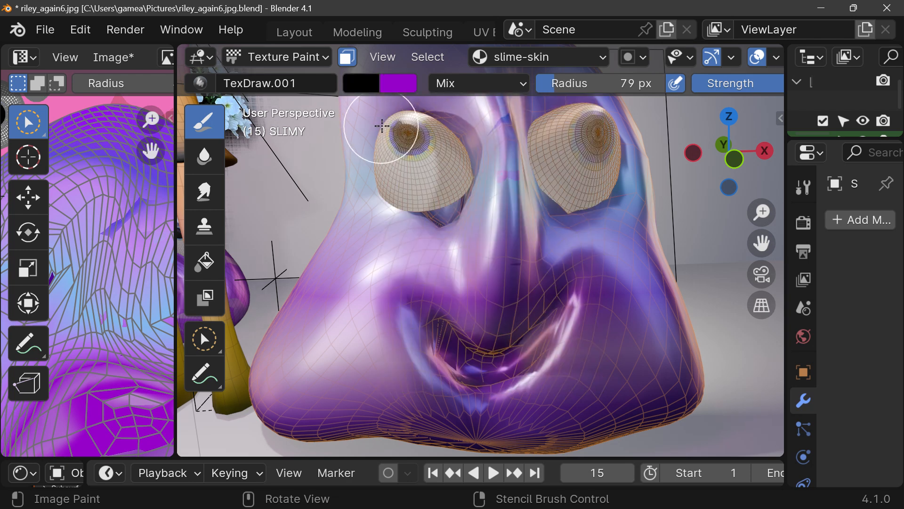
pyautogui.moveTo(468, 359)
pyautogui.mouseDown()
pyautogui.moveTo(491, 369)
pyautogui.moveTo(519, 359)
pyautogui.mouseUp()
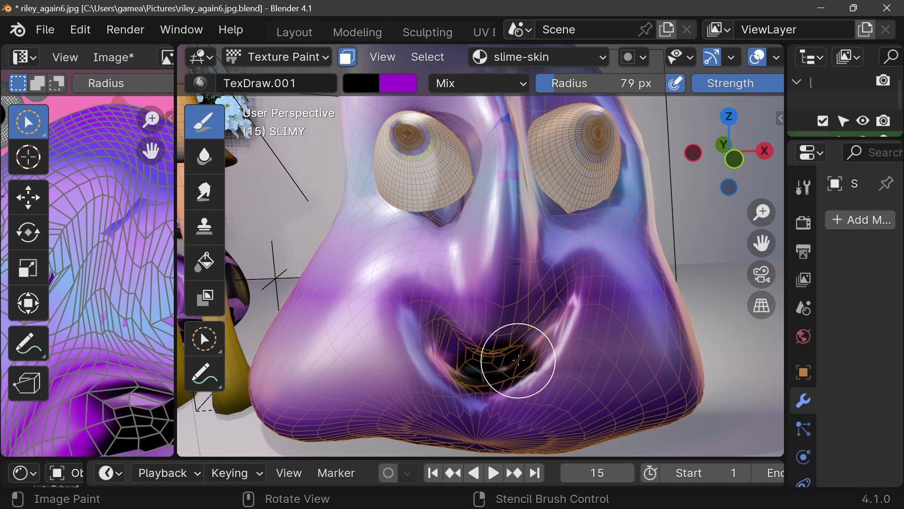
# - Set the brush radius to 107 px and paint the mouth interior black from corner to corner
pyautogui.moveTo(762, 212); pyautogui.dragTo(763, 197)
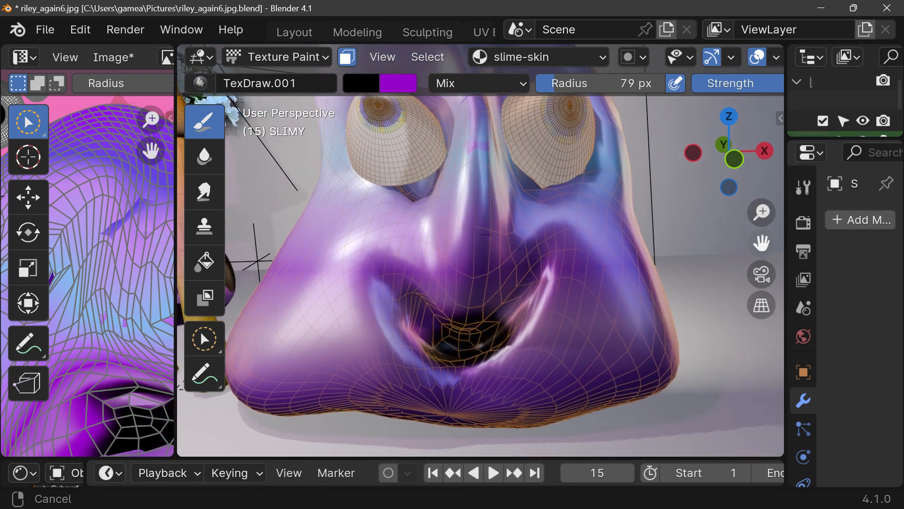
pyautogui.scroll(2, 497, 347)
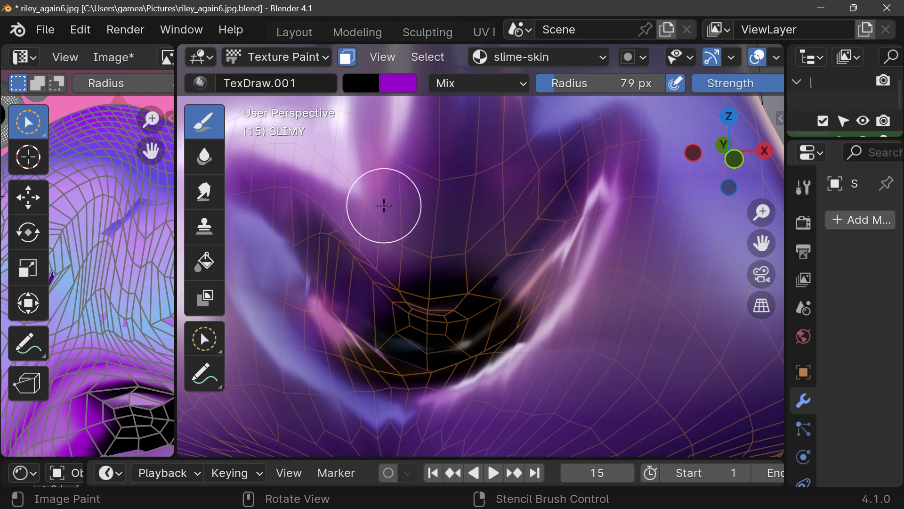
pyautogui.press('f')
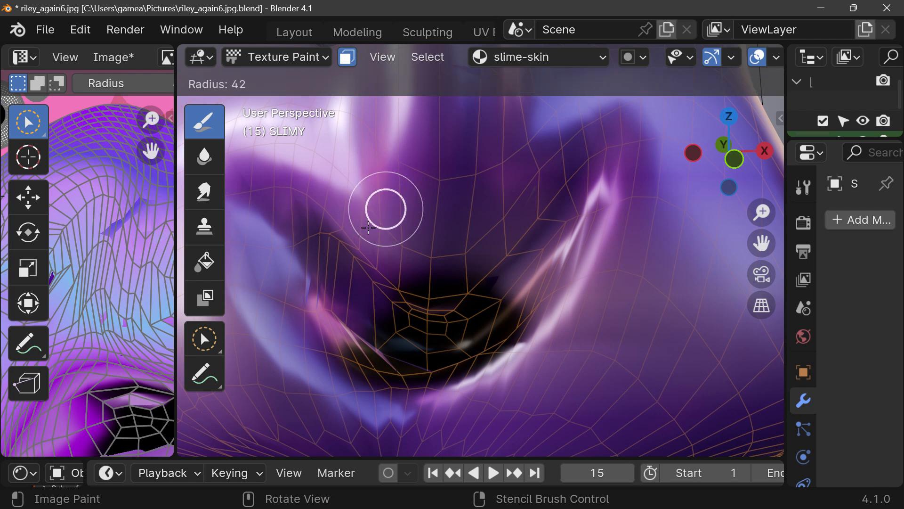
pyautogui.click(369, 227)
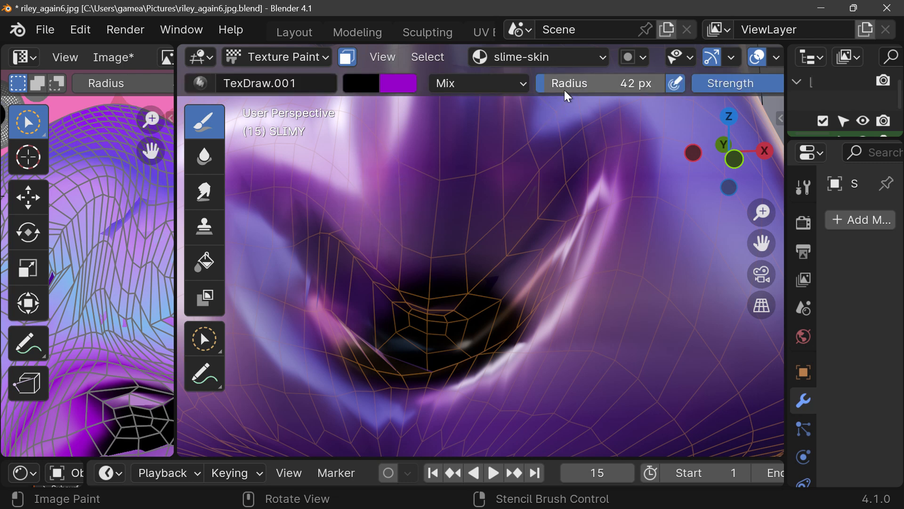
pyautogui.moveTo(551, 86)
pyautogui.mouseDown()
pyautogui.moveTo(617, 81)
pyautogui.moveTo(561, 81)
pyautogui.mouseUp()
pyautogui.click(499, 292)
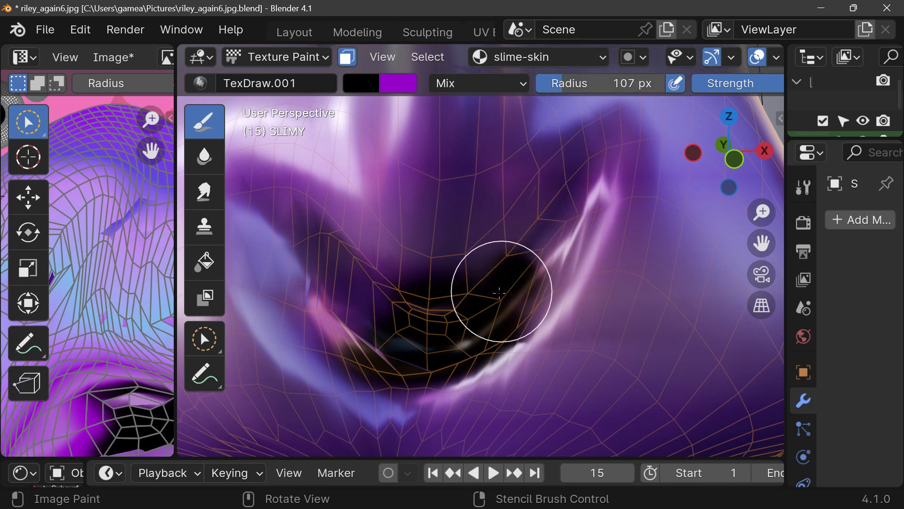
pyautogui.moveTo(500, 292)
pyautogui.mouseDown()
pyautogui.moveTo(366, 329)
pyautogui.moveTo(317, 236)
pyautogui.moveTo(434, 317)
pyautogui.moveTo(518, 288)
pyautogui.moveTo(589, 200)
pyautogui.moveTo(491, 330)
pyautogui.moveTo(354, 323)
pyautogui.moveTo(299, 232)
pyautogui.moveTo(295, 282)
pyautogui.moveTo(360, 335)
pyautogui.moveTo(262, 216)
pyautogui.moveTo(277, 218)
pyautogui.moveTo(273, 262)
pyautogui.moveTo(273, 227)
pyautogui.moveTo(255, 205)
pyautogui.mouseUp()
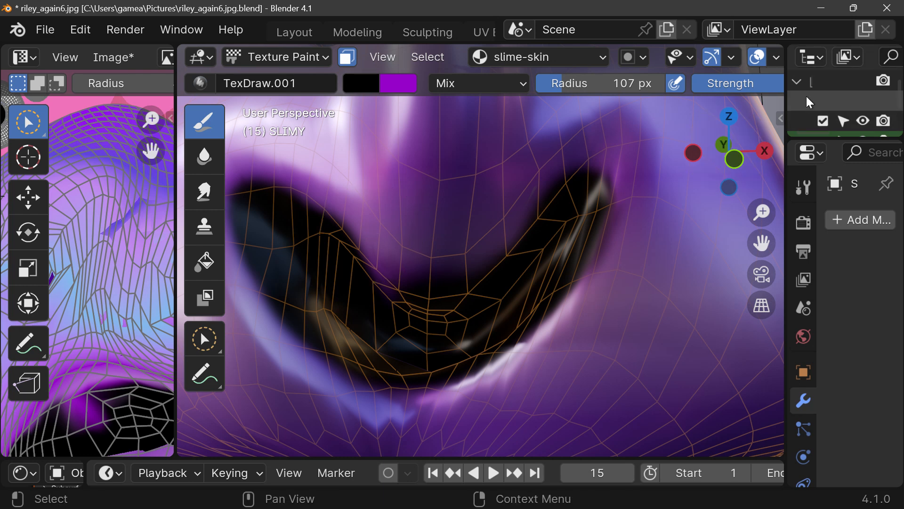
# - Lower the brush strength to 0.390 and swap the colours so that purple is primary
pyautogui.scroll(-3, 743, 82)
pyautogui.scroll(-3, 701, 89)
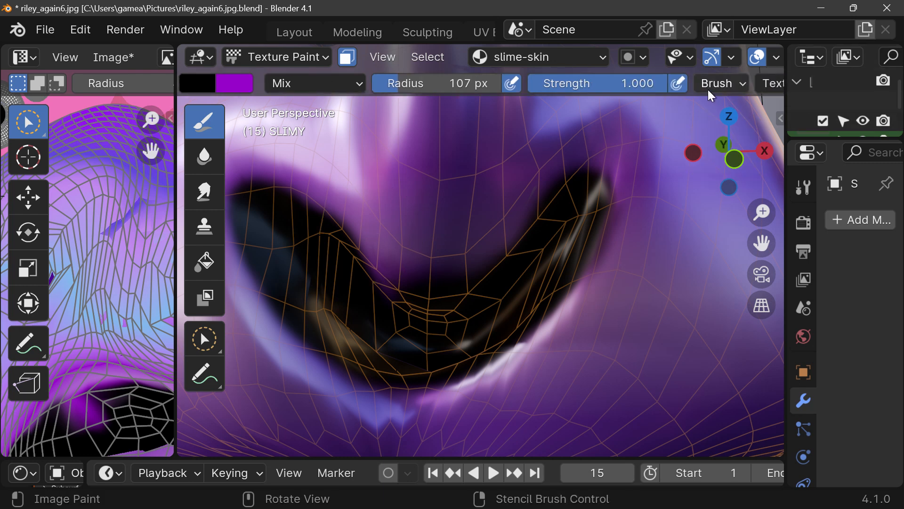
pyautogui.moveTo(651, 85); pyautogui.dragTo(618, 86)
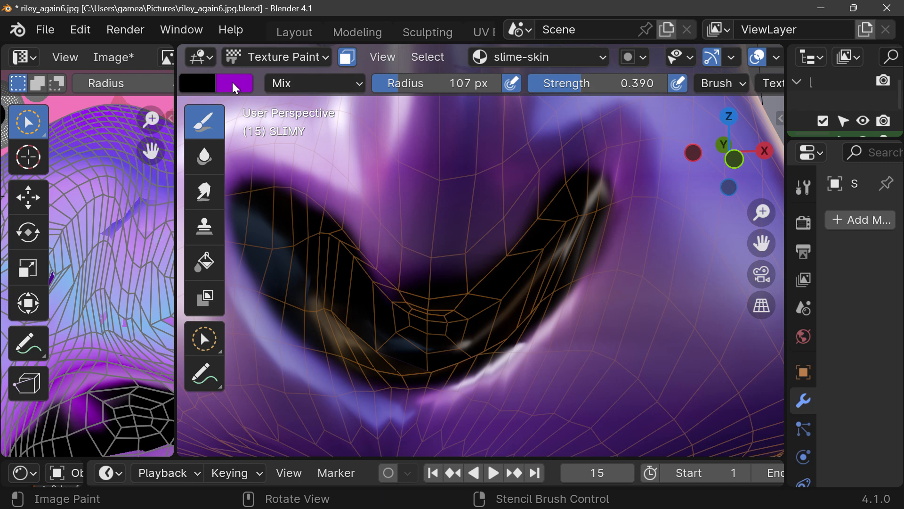
pyautogui.press('x')
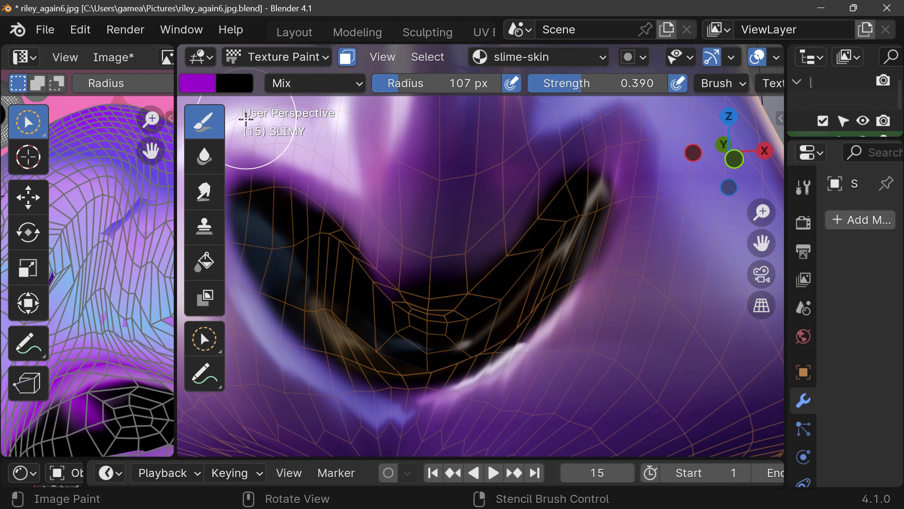
pyautogui.press('x')
pyautogui.press('x')
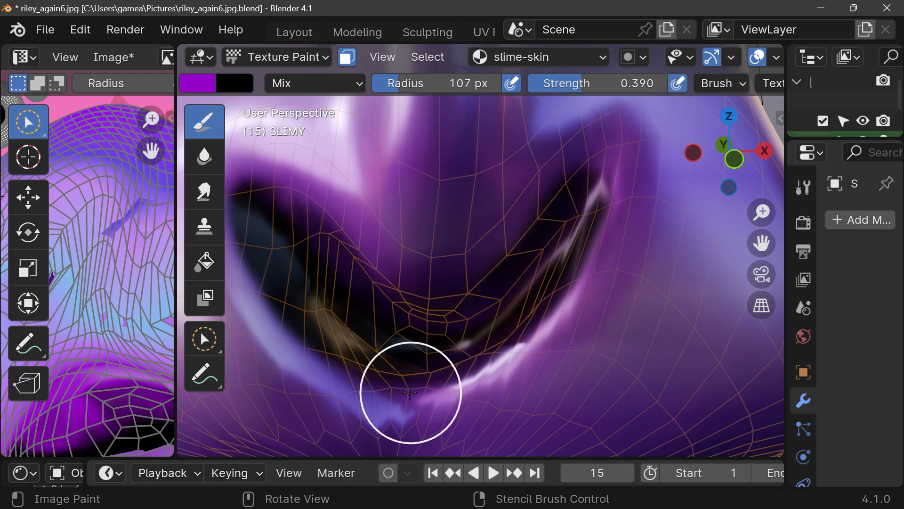
# - Blend purple strokes over the mouth's black interior, and swap the primary colour back to black
pyautogui.moveTo(410, 392)
pyautogui.mouseDown()
pyautogui.moveTo(228, 259)
pyautogui.moveTo(301, 343)
pyautogui.moveTo(306, 322)
pyautogui.moveTo(416, 408)
pyautogui.moveTo(269, 234)
pyautogui.moveTo(270, 196)
pyautogui.moveTo(308, 222)
pyautogui.mouseUp()
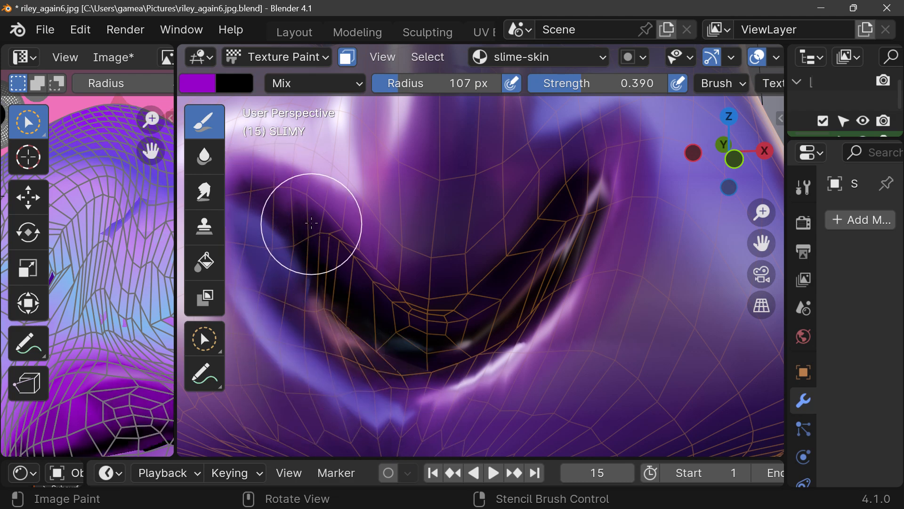
pyautogui.scroll(-4, 389, 262)
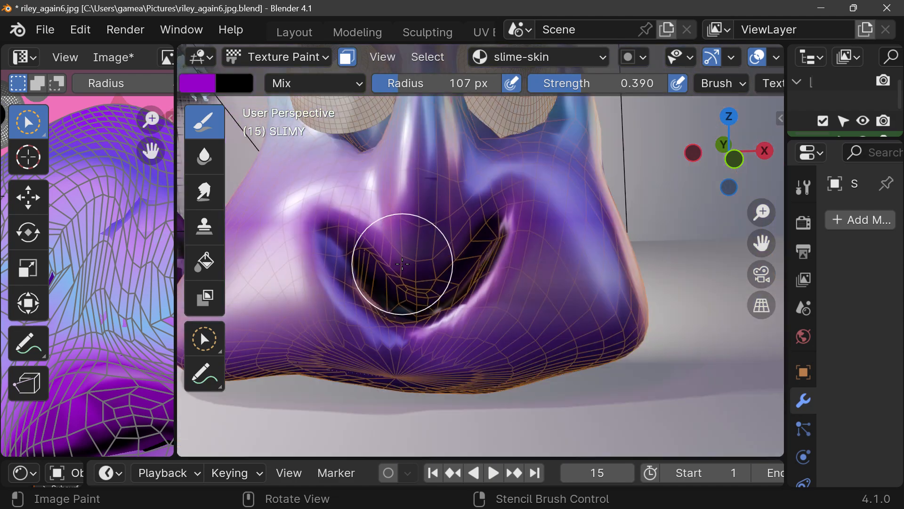
pyautogui.moveTo(409, 264)
pyautogui.mouseDown()
pyautogui.moveTo(491, 222)
pyautogui.moveTo(464, 248)
pyautogui.moveTo(433, 259)
pyautogui.moveTo(487, 286)
pyautogui.moveTo(490, 269)
pyautogui.moveTo(451, 258)
pyautogui.moveTo(336, 309)
pyautogui.moveTo(379, 264)
pyautogui.moveTo(412, 279)
pyautogui.moveTo(440, 265)
pyautogui.mouseUp()
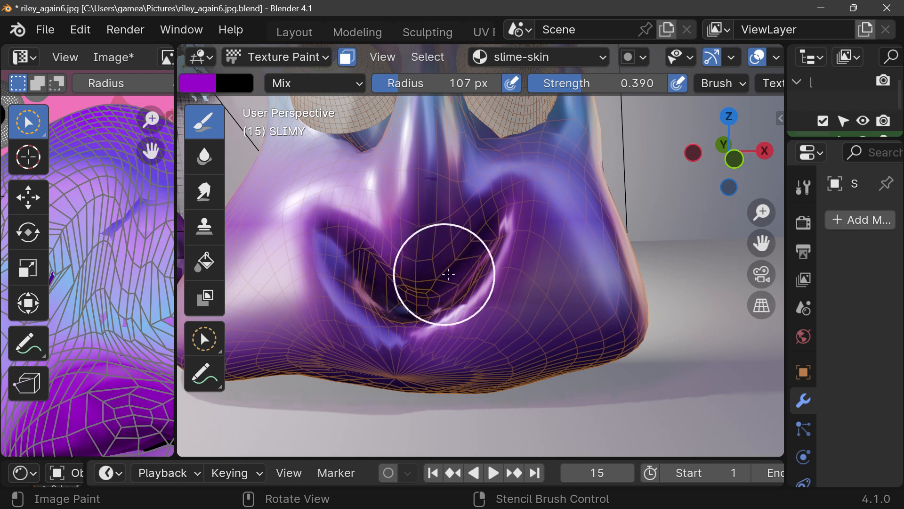
pyautogui.scroll(-2, 500, 230)
pyautogui.scroll(-1, 493, 216)
pyautogui.scroll(3, 493, 216)
pyautogui.scroll(2, 444, 228)
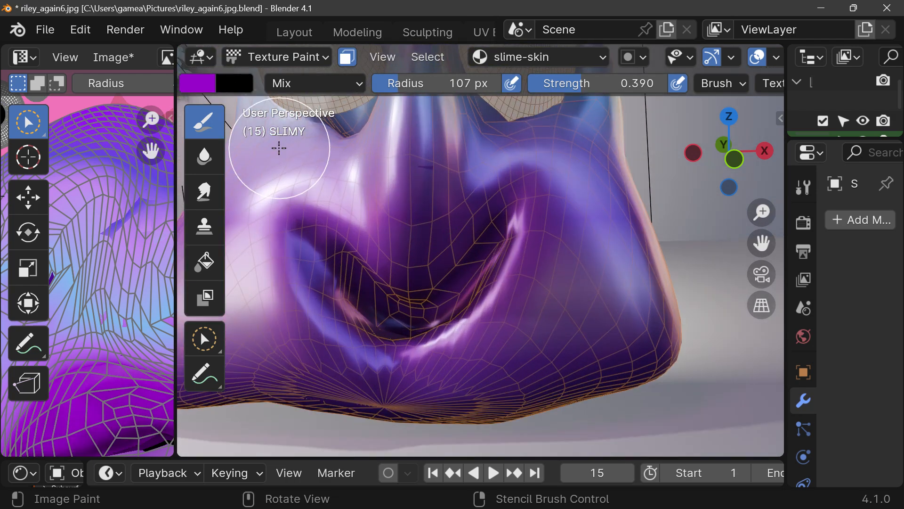
pyautogui.press('x')
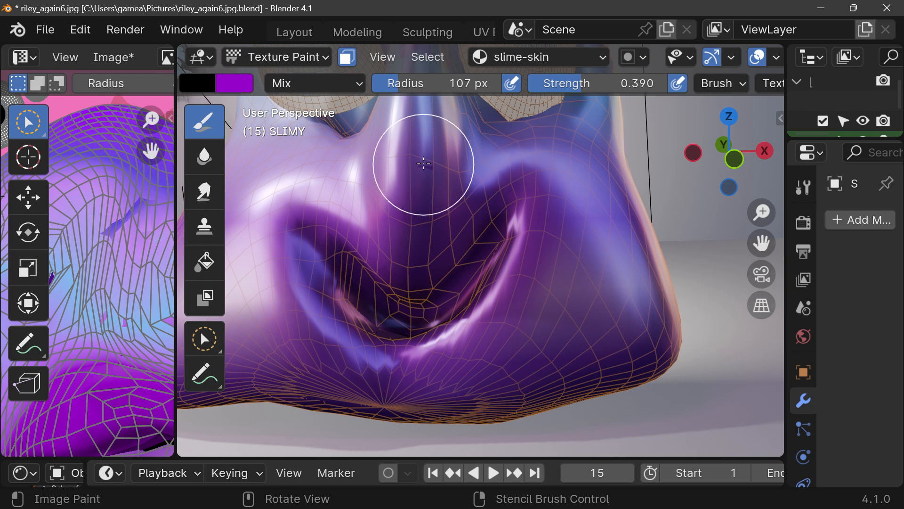
# - Set the brush radius to 60 px and darken the slime's mouth interior with black strokes from corner to corner
pyautogui.moveTo(397, 90); pyautogui.dragTo(382, 90)
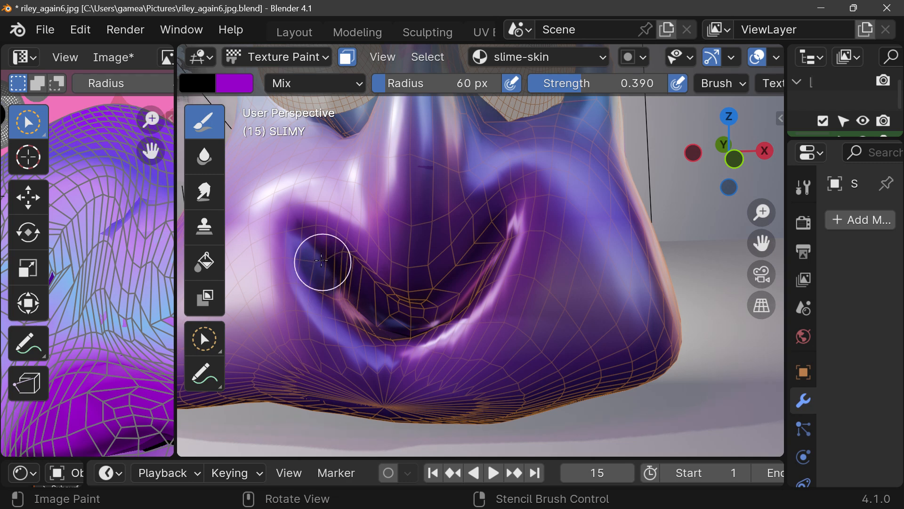
pyautogui.moveTo(346, 295)
pyautogui.mouseDown()
pyautogui.moveTo(360, 313)
pyautogui.moveTo(335, 292)
pyautogui.moveTo(367, 317)
pyautogui.moveTo(402, 324)
pyautogui.moveTo(438, 315)
pyautogui.moveTo(465, 297)
pyautogui.moveTo(508, 236)
pyautogui.moveTo(464, 299)
pyautogui.moveTo(422, 323)
pyautogui.moveTo(346, 313)
pyautogui.moveTo(311, 241)
pyautogui.moveTo(338, 278)
pyautogui.moveTo(437, 301)
pyautogui.moveTo(495, 224)
pyautogui.moveTo(484, 251)
pyautogui.mouseUp()
pyautogui.scroll(-3, 484, 251)
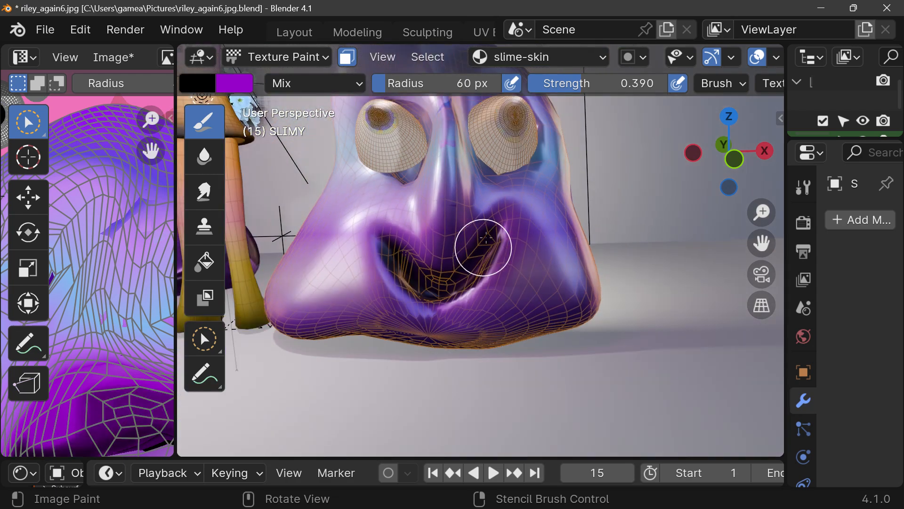
pyautogui.moveTo(497, 240)
pyautogui.mouseDown(button='middle')
pyautogui.moveTo(542, 264)
pyautogui.moveTo(503, 243)
pyautogui.moveTo(517, 279)
pyautogui.mouseUp(button='middle')
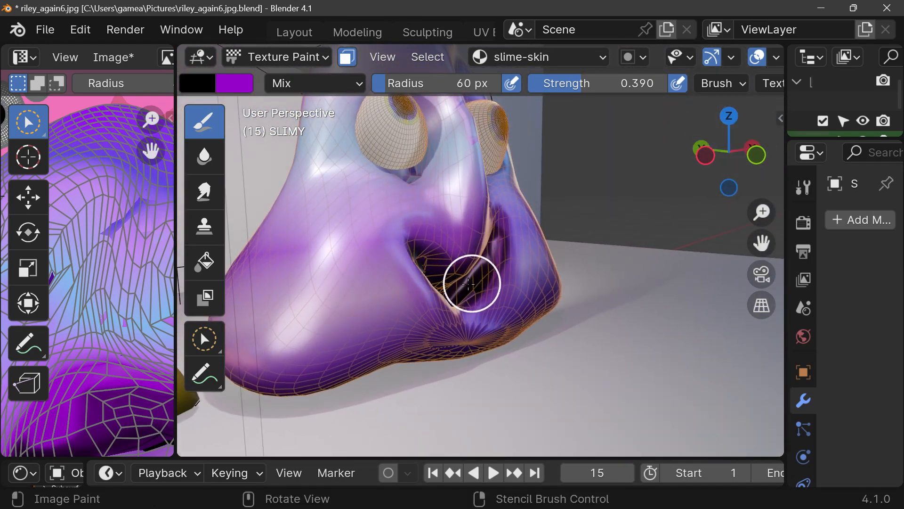
pyautogui.moveTo(489, 265); pyautogui.dragTo(500, 234)
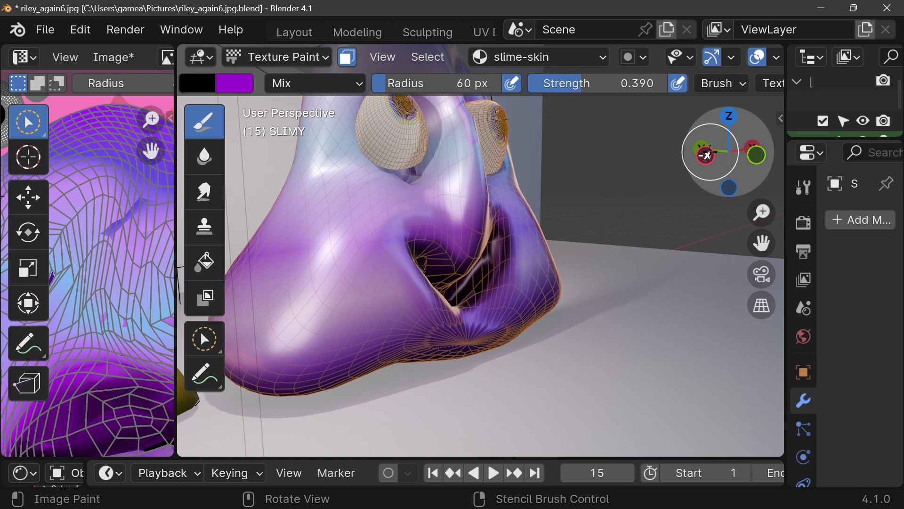
# - Save the blend file with the painted mouth under its existing name
pyautogui.moveTo(719, 153); pyautogui.dragTo(608, 181)
pyautogui.scroll(3, 424, 248)
pyautogui.scroll(-5, 424, 248)
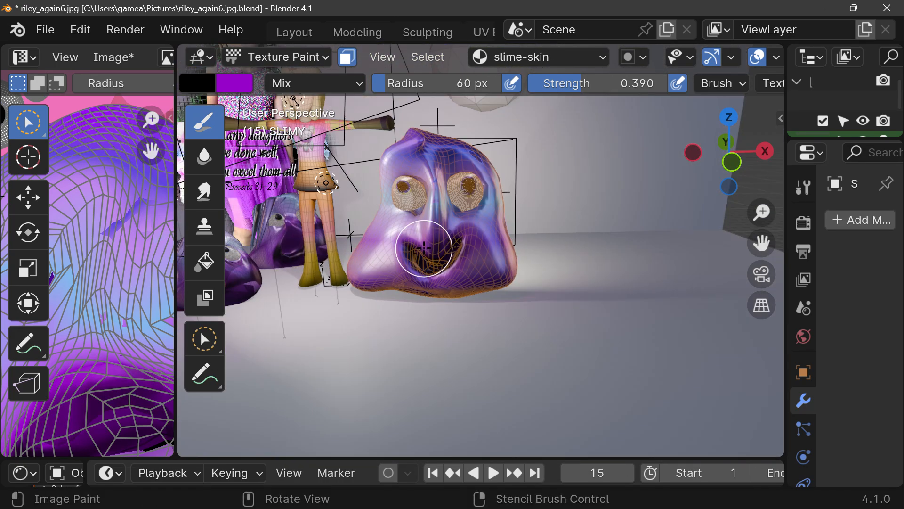
pyautogui.scroll(2, 423, 248)
pyautogui.moveTo(751, 242); pyautogui.dragTo(768, 311)
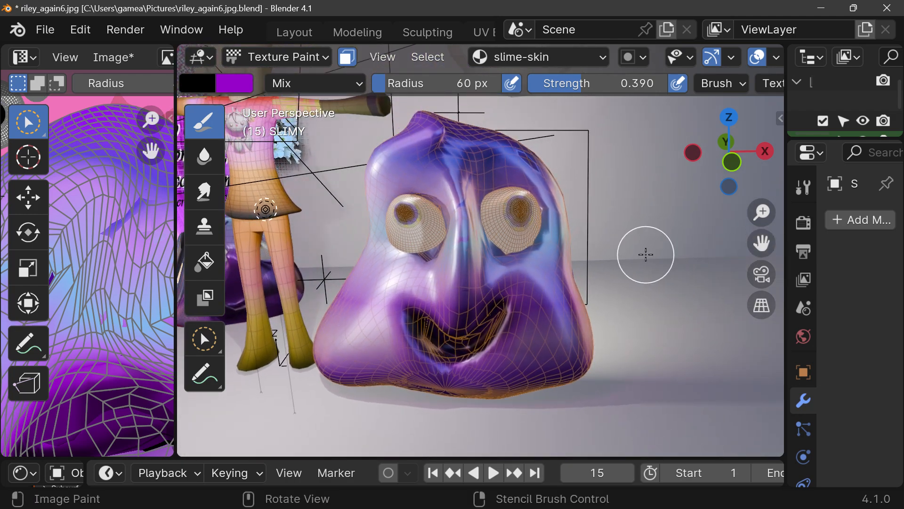
pyautogui.scroll(5, 463, 277)
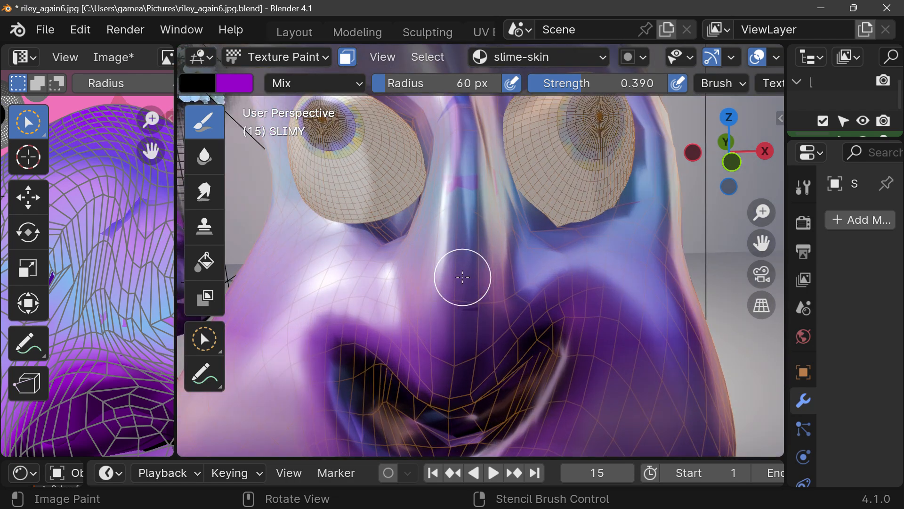
pyautogui.scroll(-6, 463, 276)
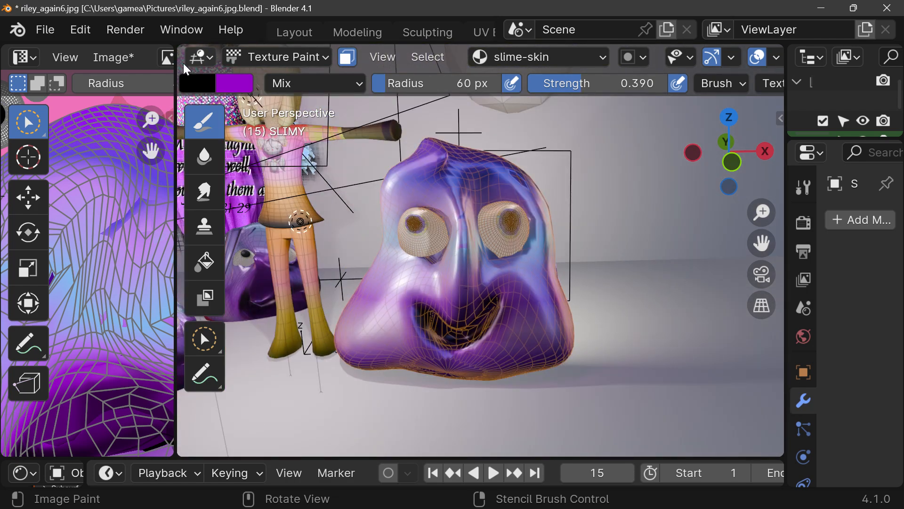
pyautogui.click(46, 28)
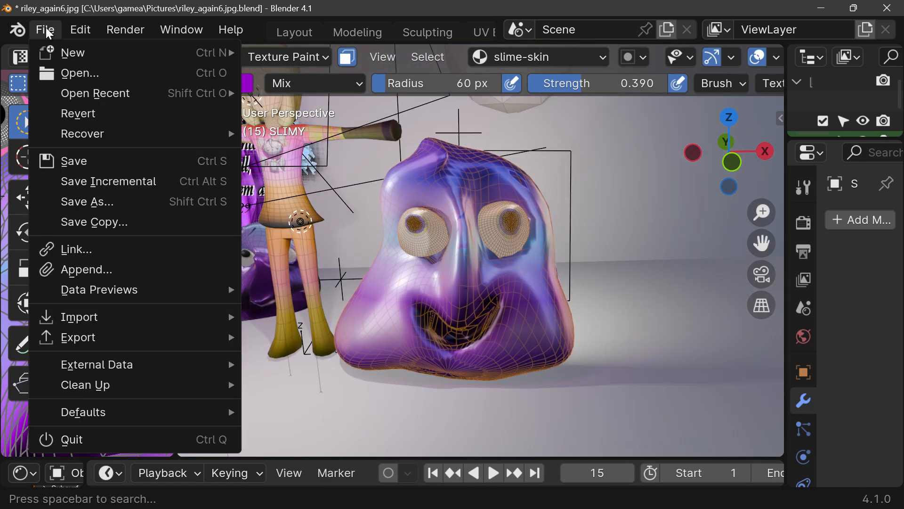
pyautogui.click(74, 165)
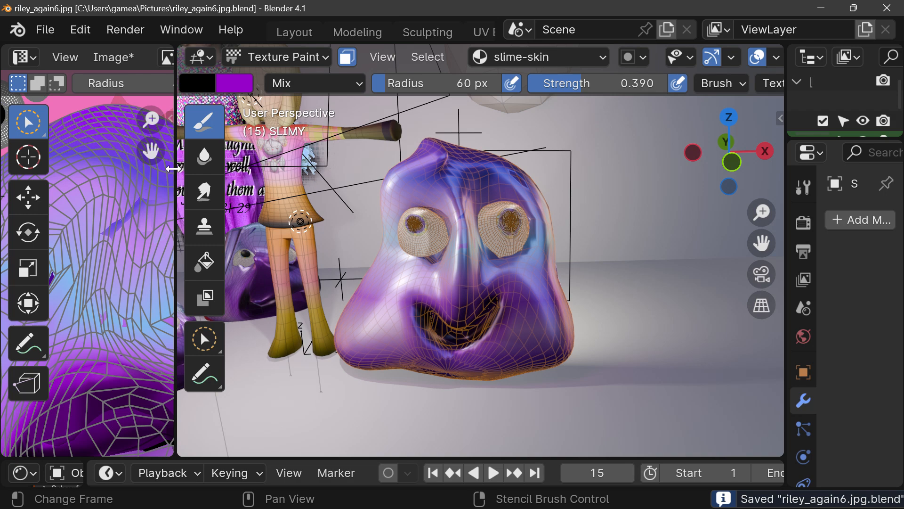
# - Widen the UV Editor and examine the slime-skin texture with the painted mouth area under the UV layout
pyautogui.moveTo(176, 170); pyautogui.dragTo(466, 160)
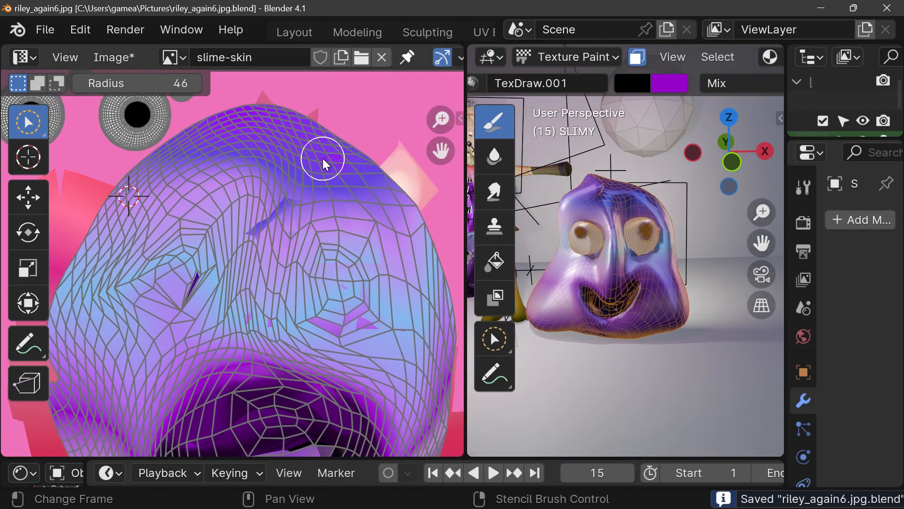
pyautogui.click(24, 58)
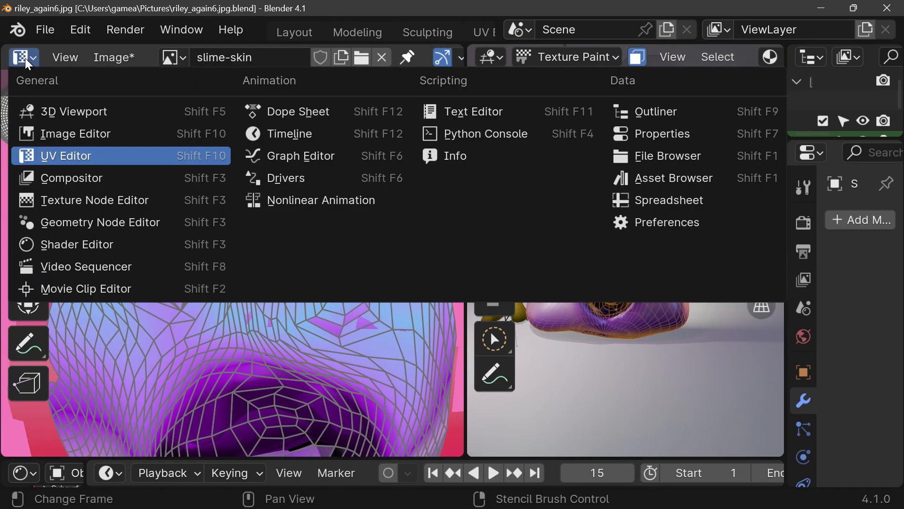
pyautogui.click(65, 157)
pyautogui.scroll(-3, 180, 239)
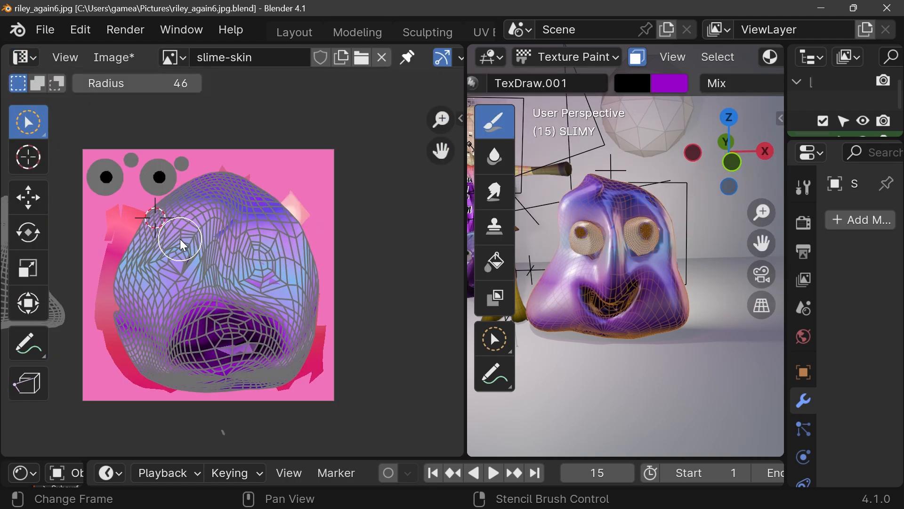
pyautogui.scroll(1, 181, 235)
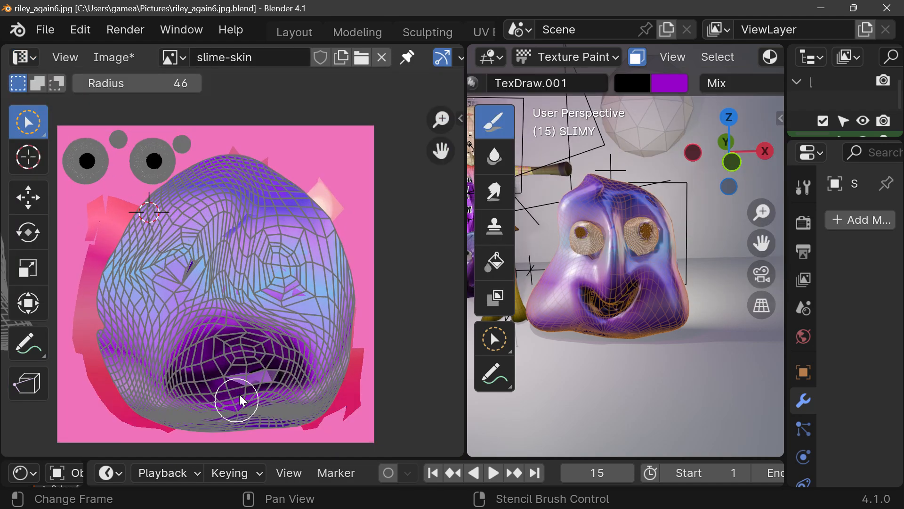
pyautogui.scroll(5, 249, 369)
pyautogui.scroll(-4, 250, 369)
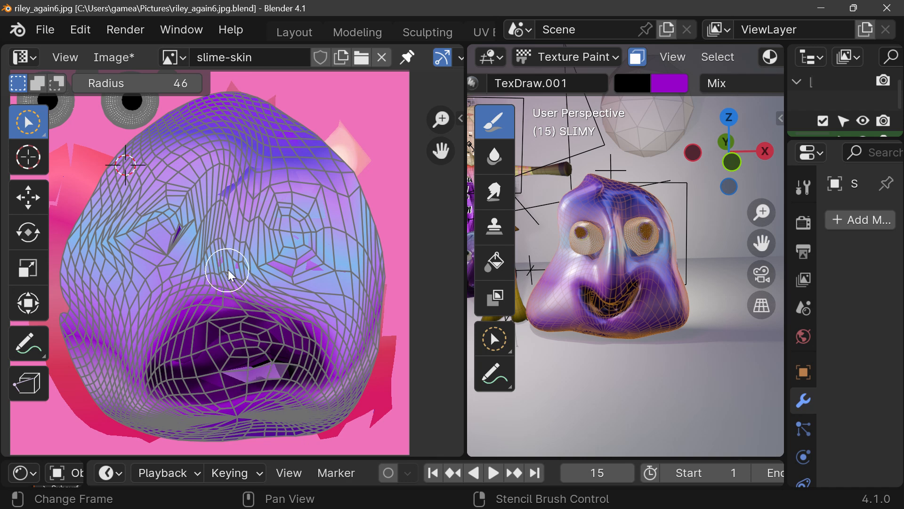
pyautogui.scroll(-3, 61, 55)
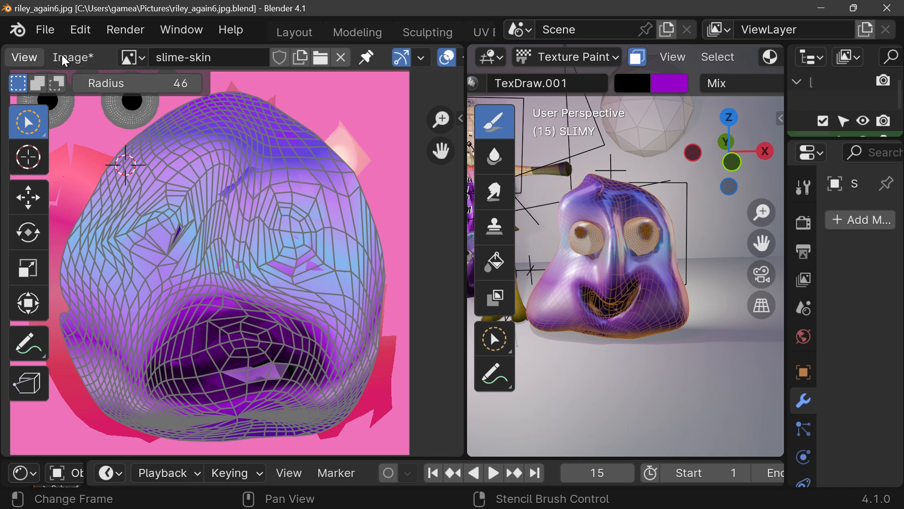
pyautogui.scroll(3, 62, 56)
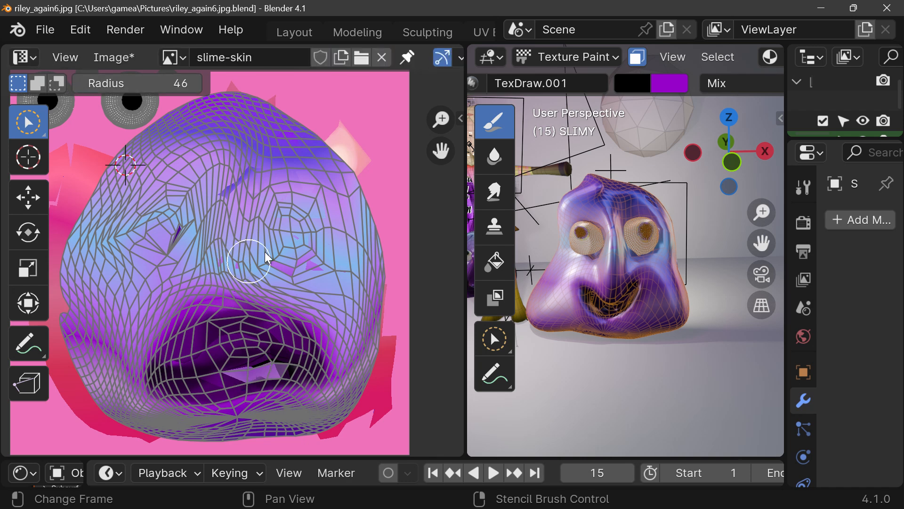
# - Keep the UV Editor as the texture's editor and resize it to share the space evenly with the 3D viewport
pyautogui.moveTo(464, 171); pyautogui.dragTo(599, 171)
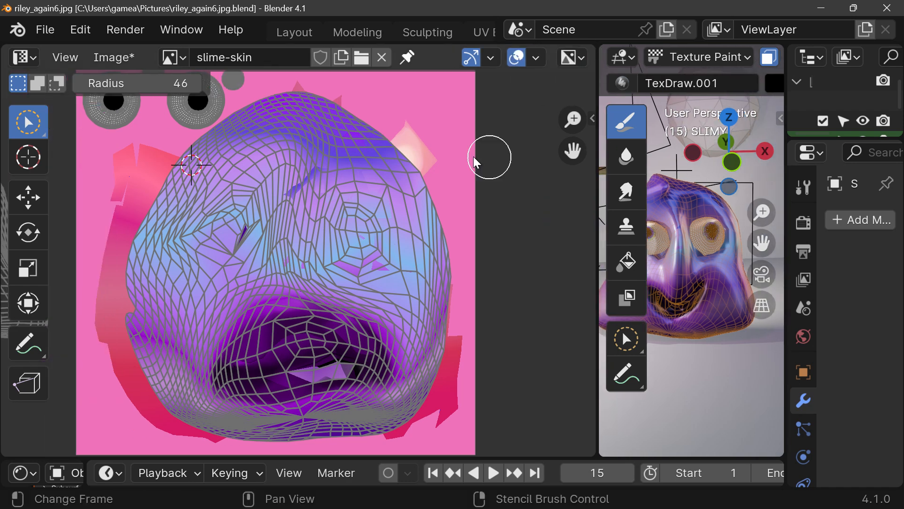
pyautogui.click(29, 56)
pyautogui.click(45, 154)
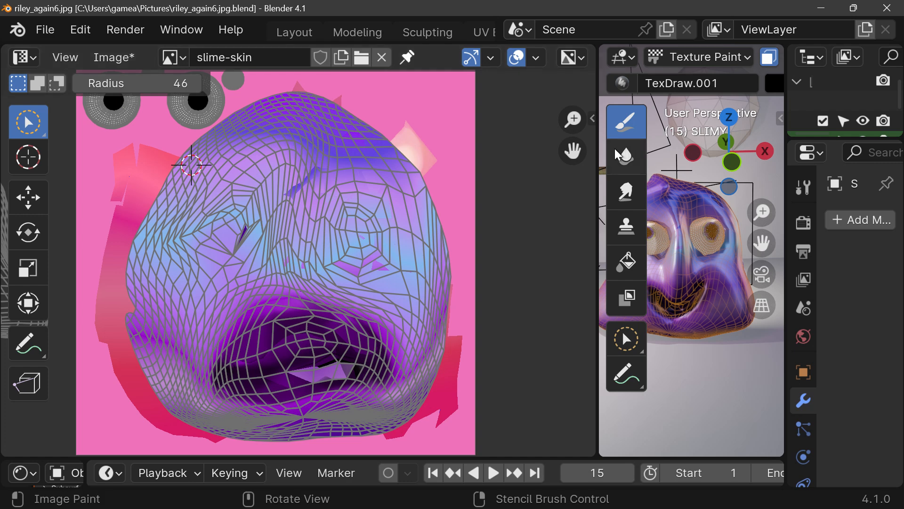
pyautogui.moveTo(597, 179); pyautogui.dragTo(469, 179)
pyautogui.moveTo(446, 184); pyautogui.dragTo(447, 183)
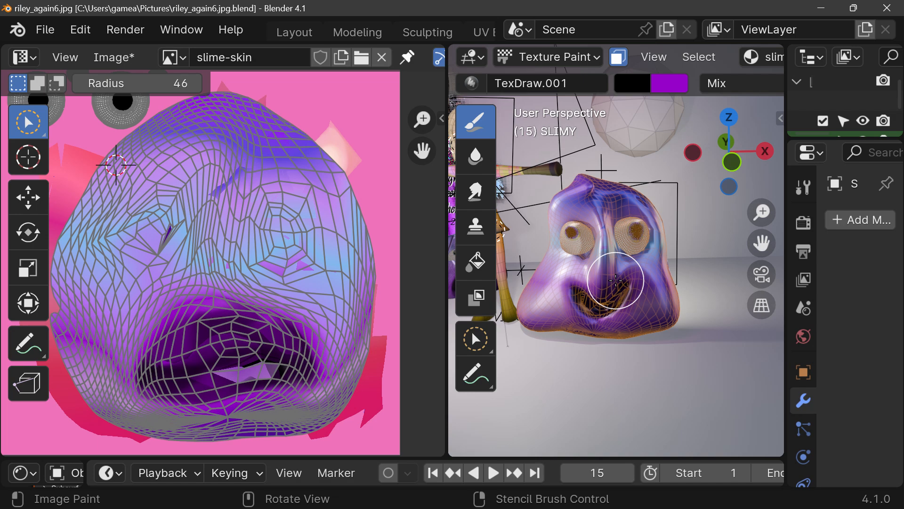
# - Switch the slime to Edit Mode, turn off UV sync selection and select only a small part of its base
pyautogui.click(533, 59)
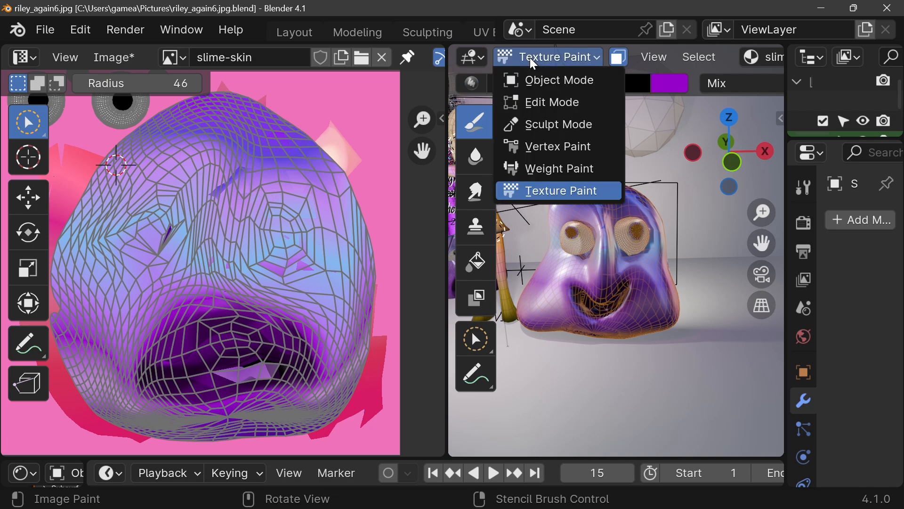
pyautogui.click(547, 102)
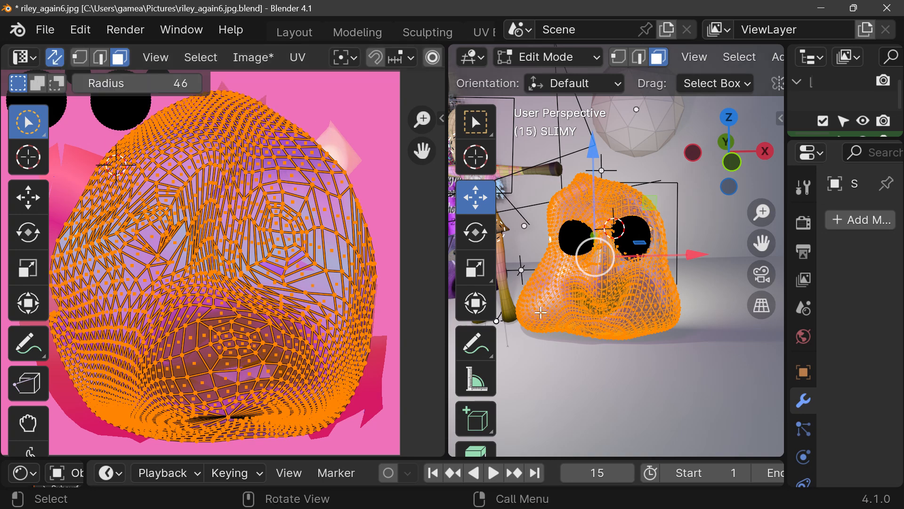
pyautogui.click(51, 58)
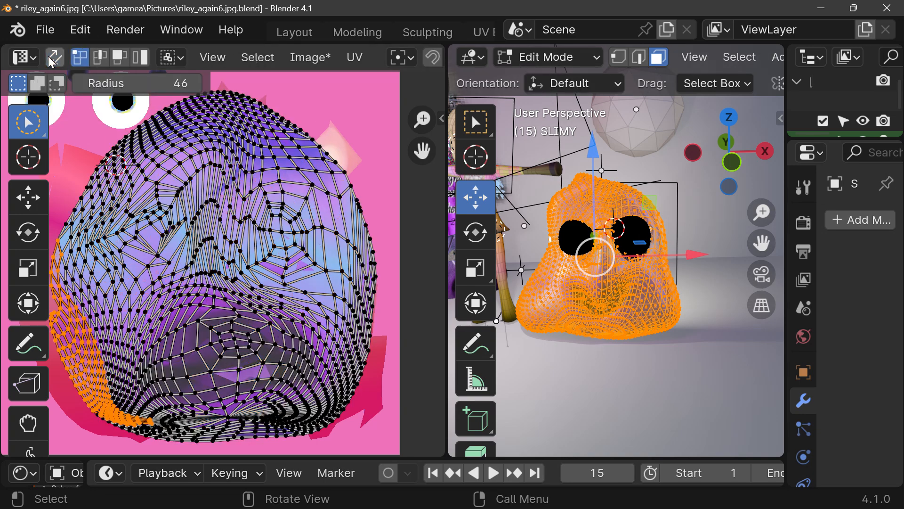
pyautogui.click(616, 386)
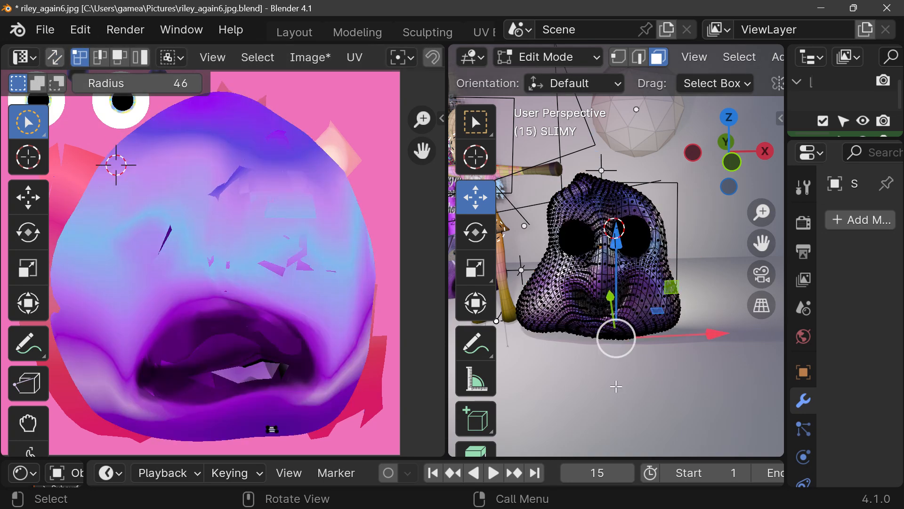
pyautogui.scroll(1, 269, 264)
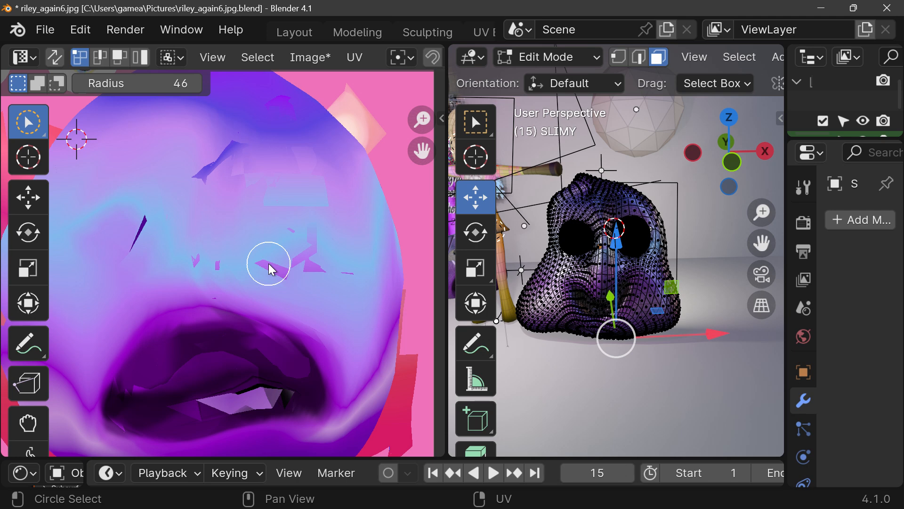
pyautogui.scroll(-2, 269, 264)
pyautogui.scroll(1, 269, 264)
pyautogui.scroll(-1, 269, 266)
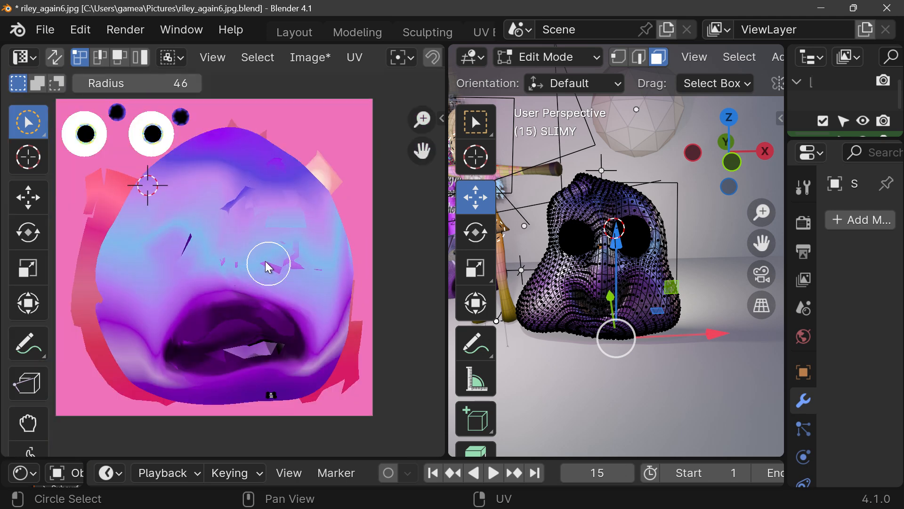
# - Turn UV sync selection on and back off to compare how the slime's UVs are displayed over the texture
pyautogui.moveTo(729, 263); pyautogui.dragTo(692, 199, button='middle')
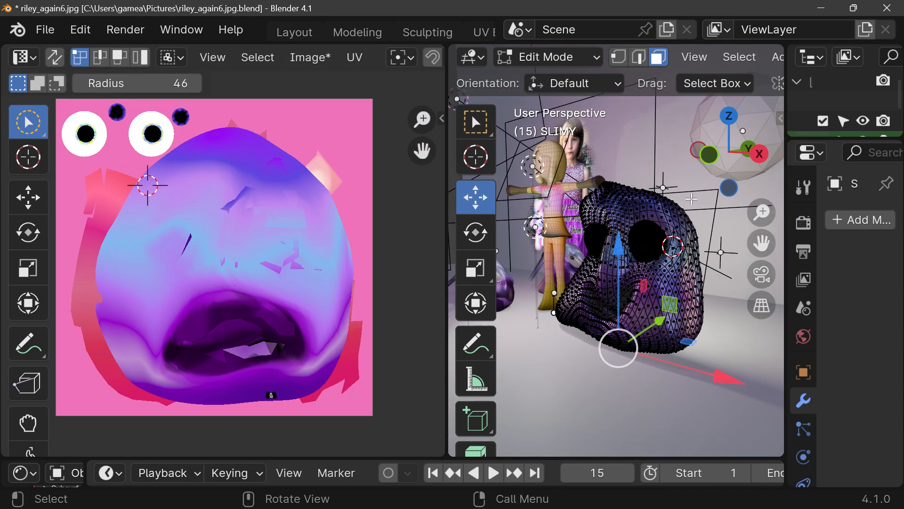
pyautogui.click(55, 60)
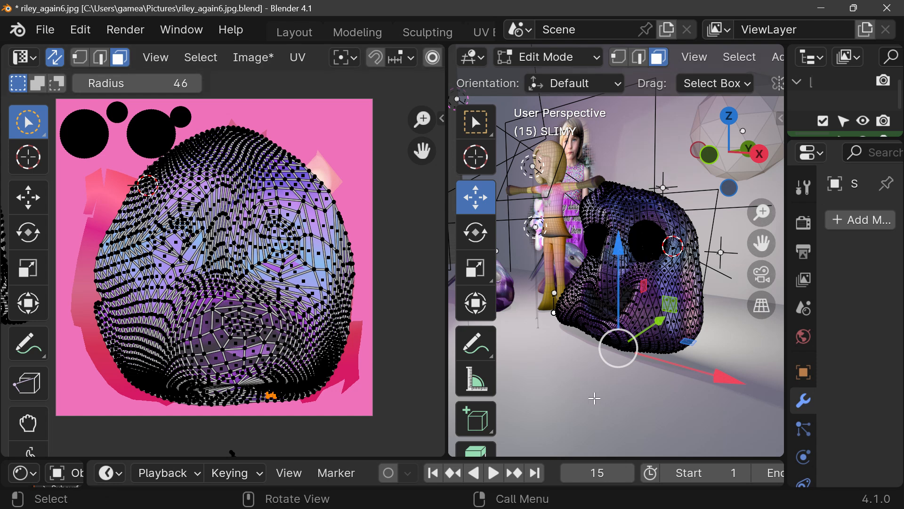
pyautogui.click(55, 61)
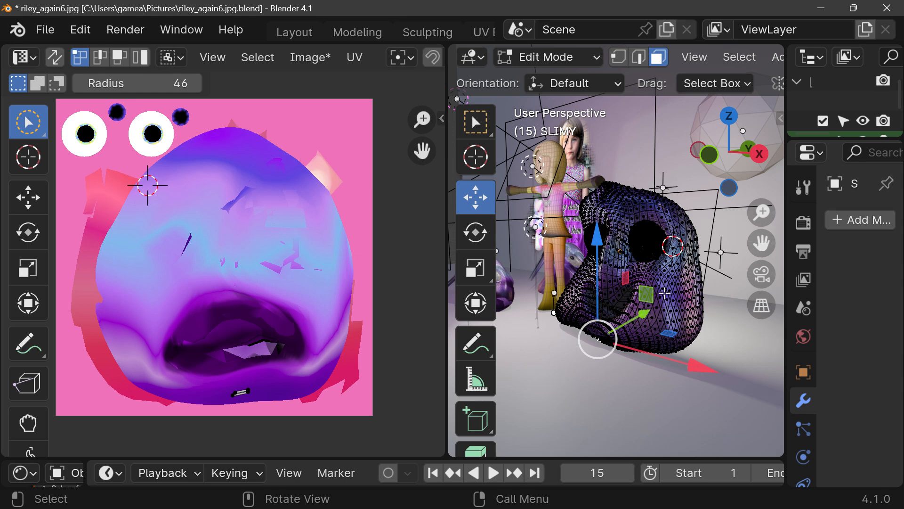
pyautogui.scroll(2, 644, 243)
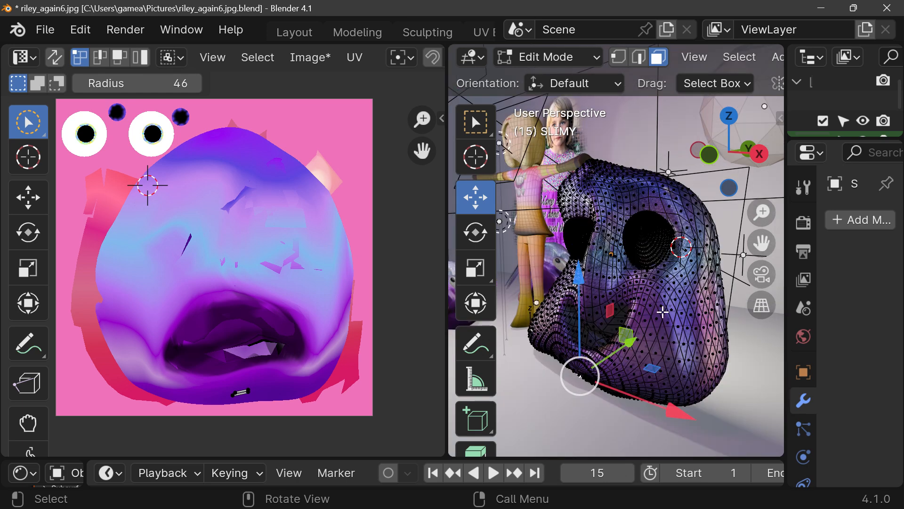
# - Select the entire slime mesh to show its UV layout, and reduce the selection to a small part of its base
pyautogui.press('a')
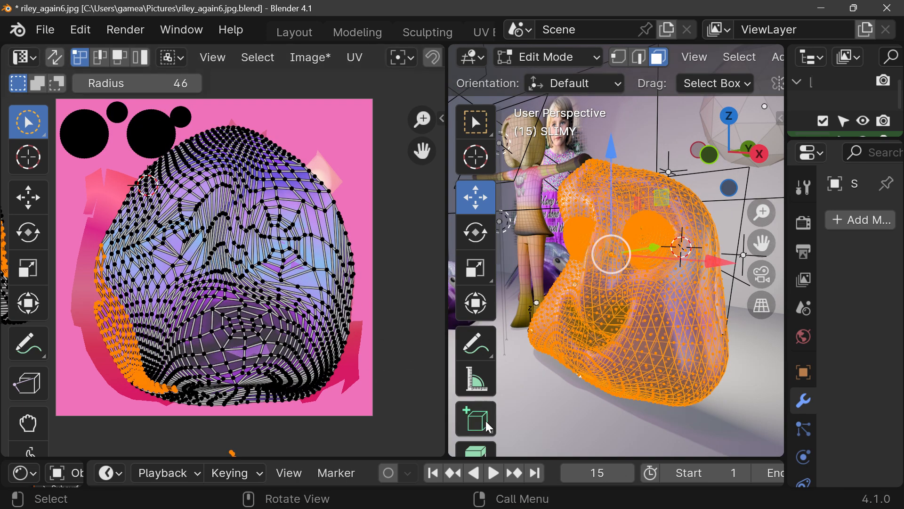
pyautogui.click(526, 393)
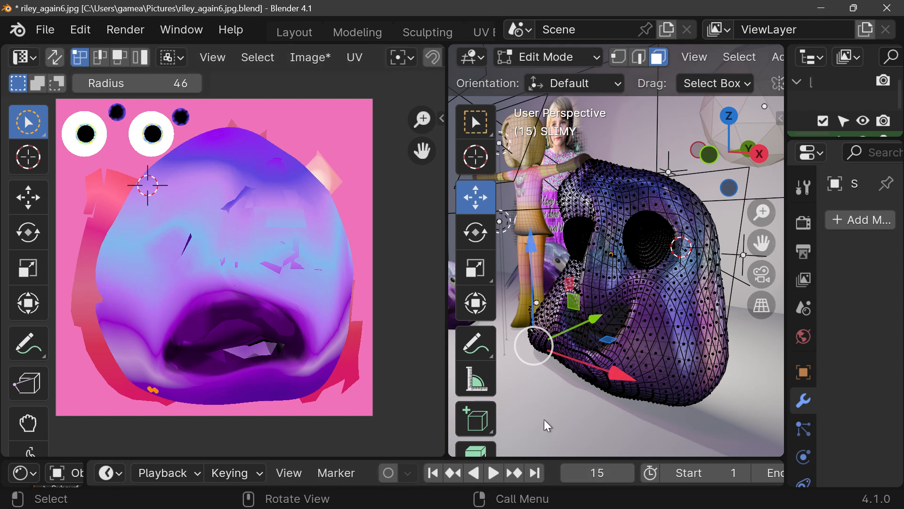
pyautogui.press('a')
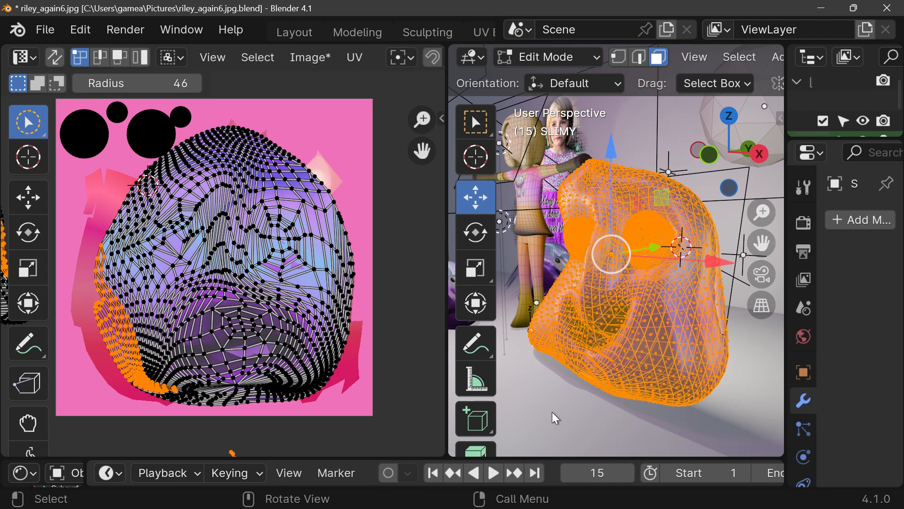
pyautogui.click(556, 418)
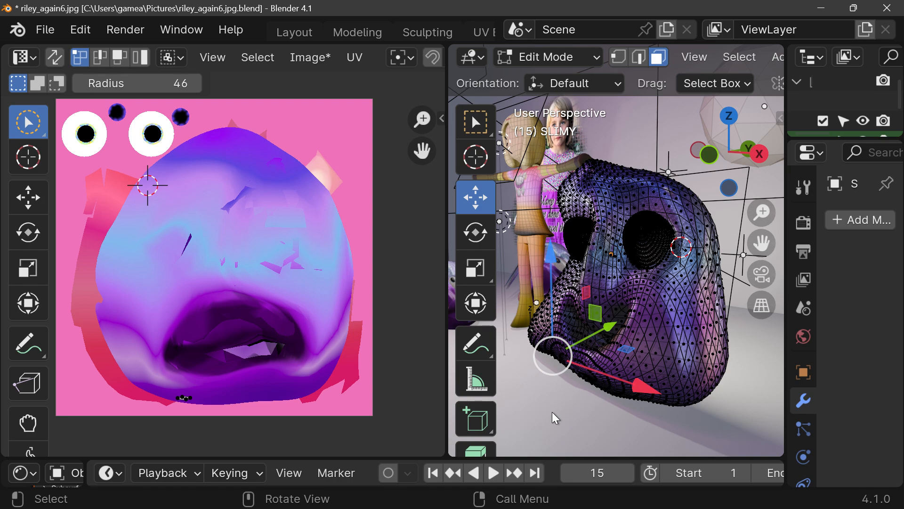
pyautogui.scroll(1, 156, 174)
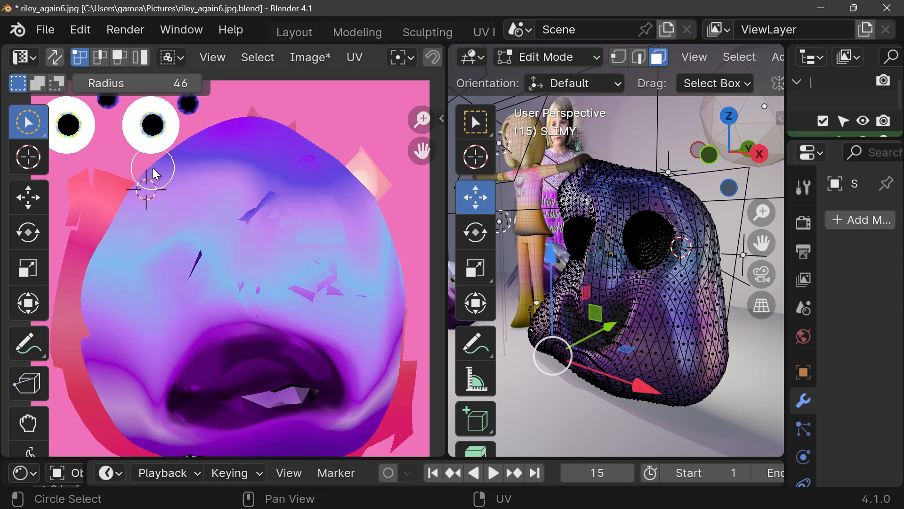
# - Narrow the UV Editor to a slim strip so the 3D viewport takes up most of the workspace
pyautogui.scroll(-3, 153, 170)
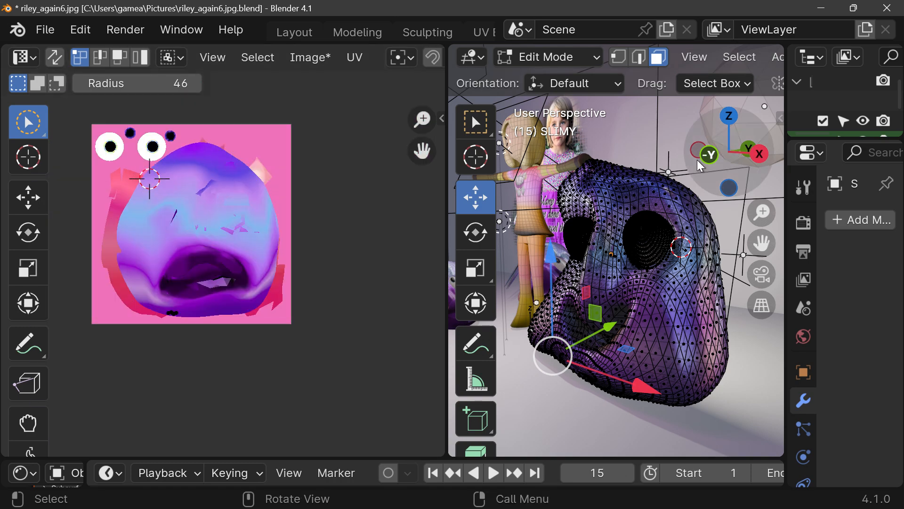
pyautogui.moveTo(701, 165); pyautogui.dragTo(542, 353, button='middle')
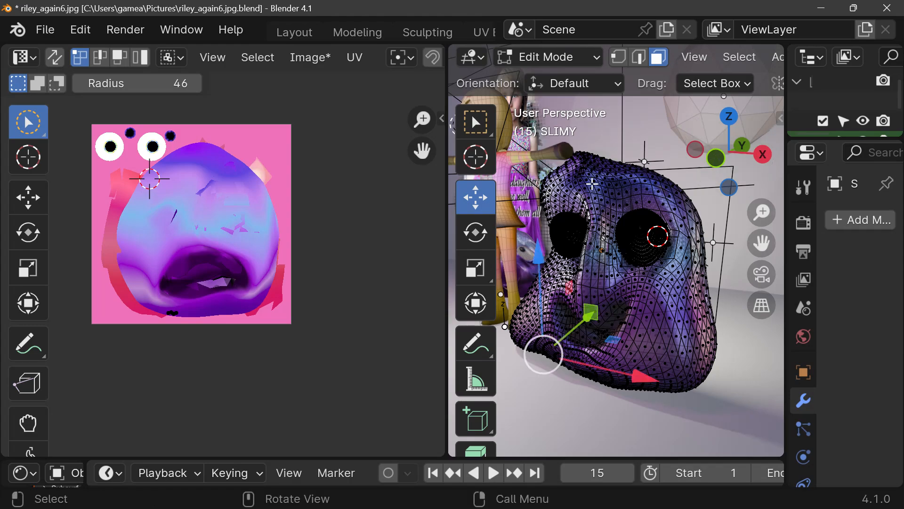
pyautogui.moveTo(446, 251); pyautogui.dragTo(335, 263)
pyautogui.scroll(5, 502, 251)
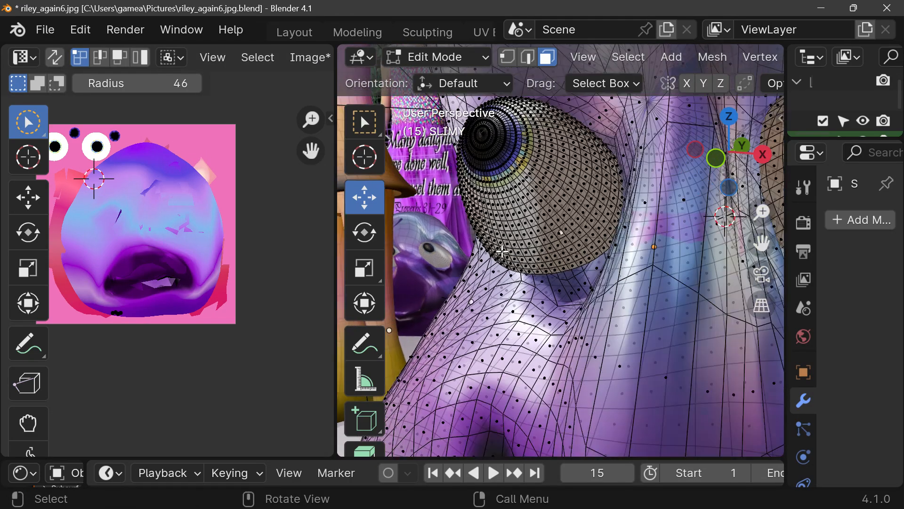
pyautogui.scroll(-3, 502, 251)
pyautogui.scroll(-1, 502, 250)
pyautogui.scroll(3, 502, 251)
pyautogui.scroll(-4, 502, 251)
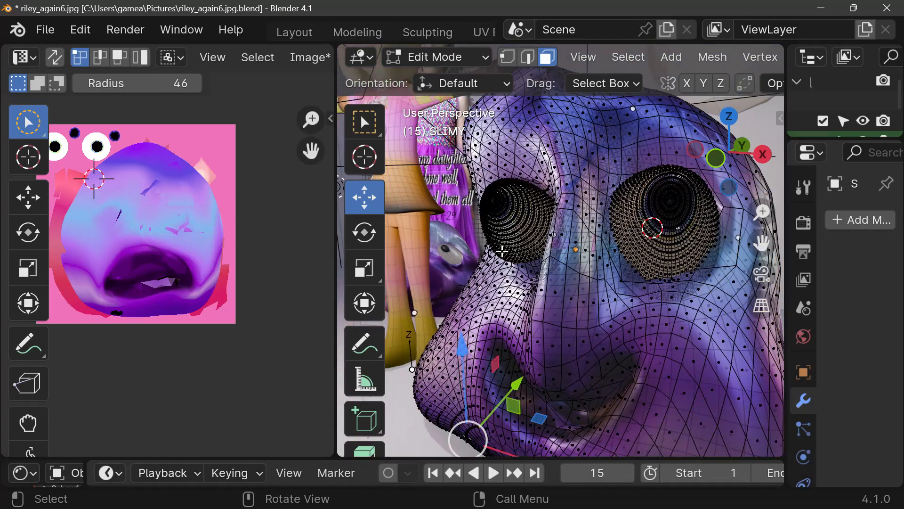
pyautogui.moveTo(715, 157)
pyautogui.mouseDown()
pyautogui.moveTo(755, 157)
pyautogui.moveTo(701, 158)
pyautogui.moveTo(747, 157)
pyautogui.moveTo(701, 155)
pyautogui.moveTo(710, 145)
pyautogui.mouseUp()
pyautogui.moveTo(346, 238); pyautogui.dragTo(266, 238)
pyautogui.scroll(5, 178, 232)
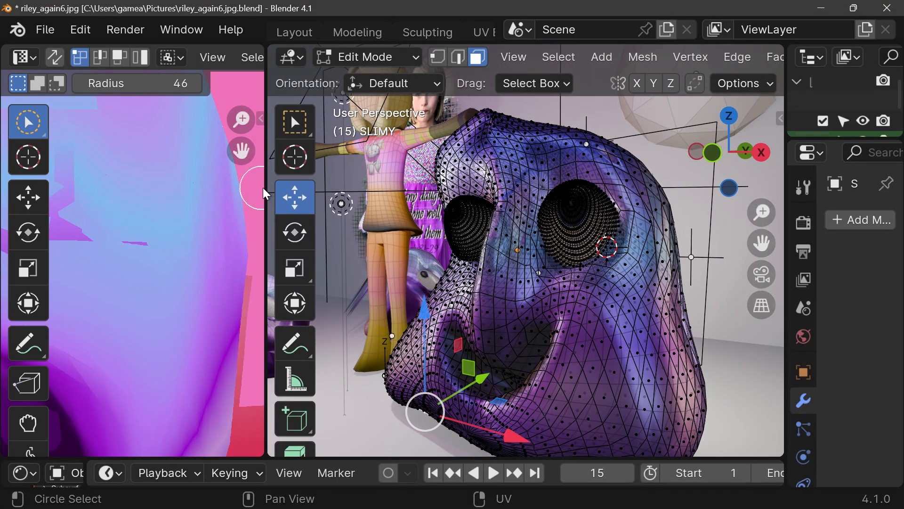
pyautogui.moveTo(266, 186); pyautogui.dragTo(120, 210)
pyautogui.scroll(-3, 298, 162)
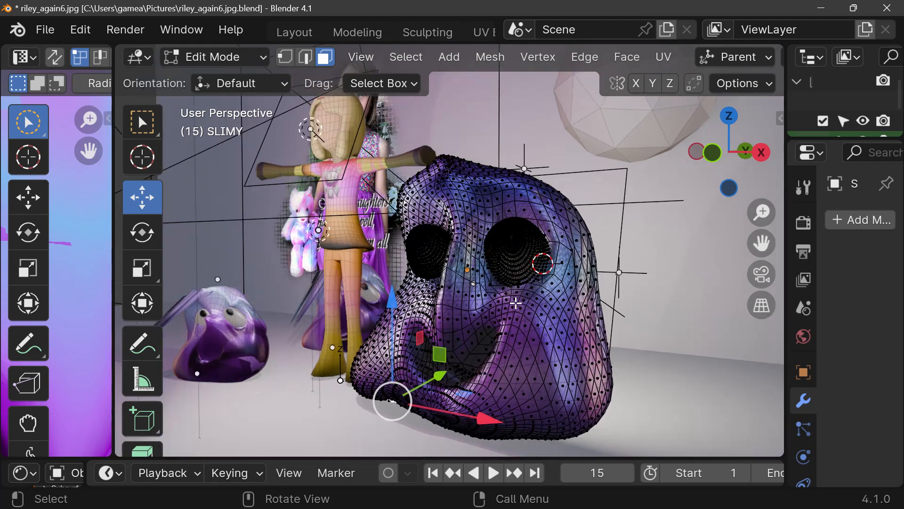
# - Switch the slime from Edit Mode back to Object Mode
pyautogui.scroll(2, 299, 162)
pyautogui.moveTo(749, 186)
pyautogui.mouseDown()
pyautogui.moveTo(739, 179)
pyautogui.moveTo(747, 180)
pyautogui.mouseUp()
pyautogui.moveTo(761, 243); pyautogui.dragTo(806, 227)
pyautogui.click(230, 57)
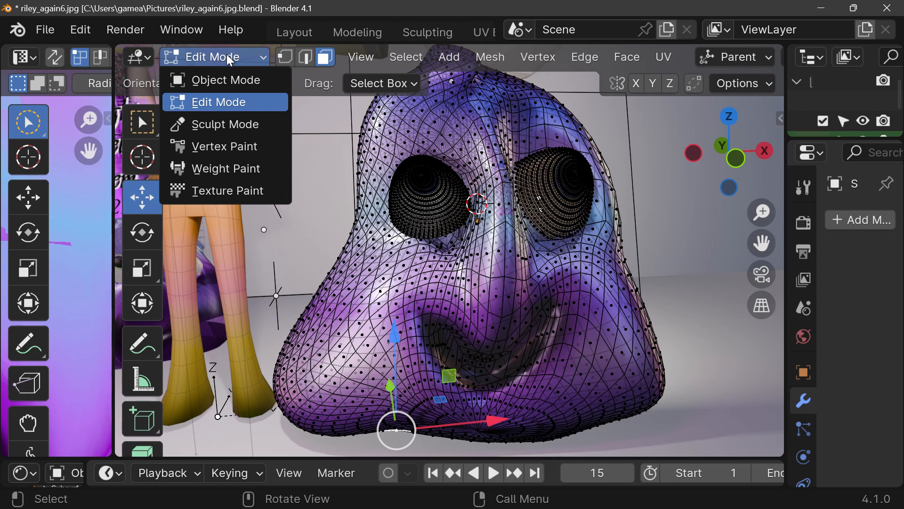
pyautogui.click(227, 81)
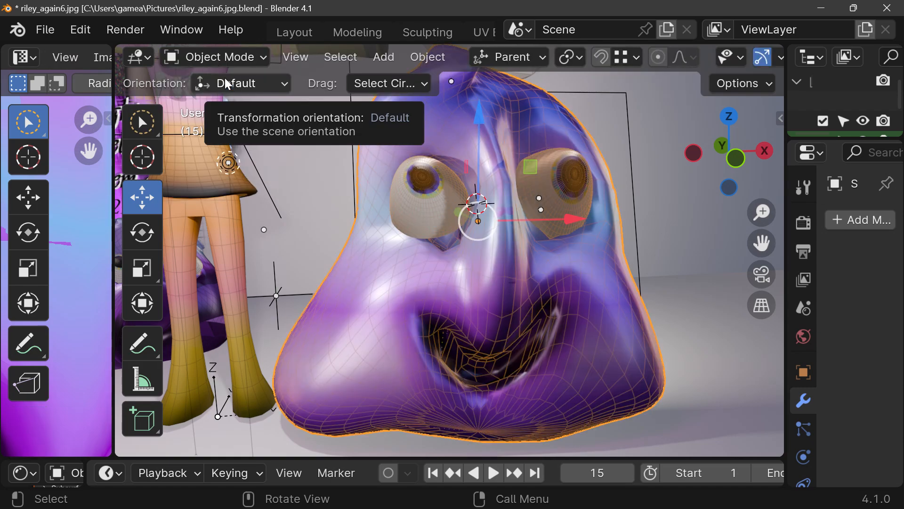
# - Hide the viewport overlays to show the rendered scene without wireframes, outlines and light or camera guides
pyautogui.scroll(-7, 454, 277)
pyautogui.scroll(3, 503, 260)
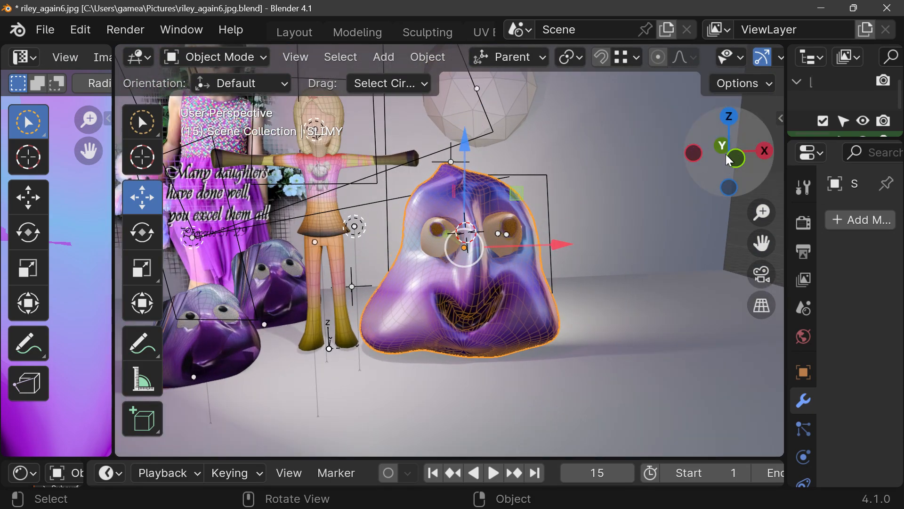
pyautogui.moveTo(506, 265)
pyautogui.mouseDown(button='middle')
pyautogui.moveTo(475, 264)
pyautogui.moveTo(452, 231)
pyautogui.moveTo(504, 262)
pyautogui.mouseUp(button='middle')
pyautogui.moveTo(729, 152); pyautogui.dragTo(691, 151)
pyautogui.scroll(-2, 672, 60)
pyautogui.scroll(-3, 678, 65)
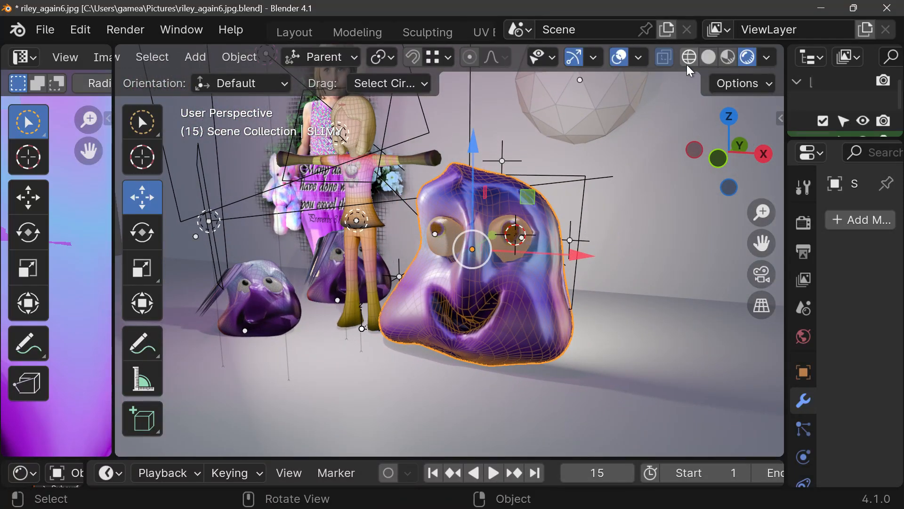
pyautogui.click(621, 60)
# - Examine the painted slime beside the character and smaller slimes from several angles and distances in the rendered view
pyautogui.moveTo(768, 240); pyautogui.dragTo(823, 241)
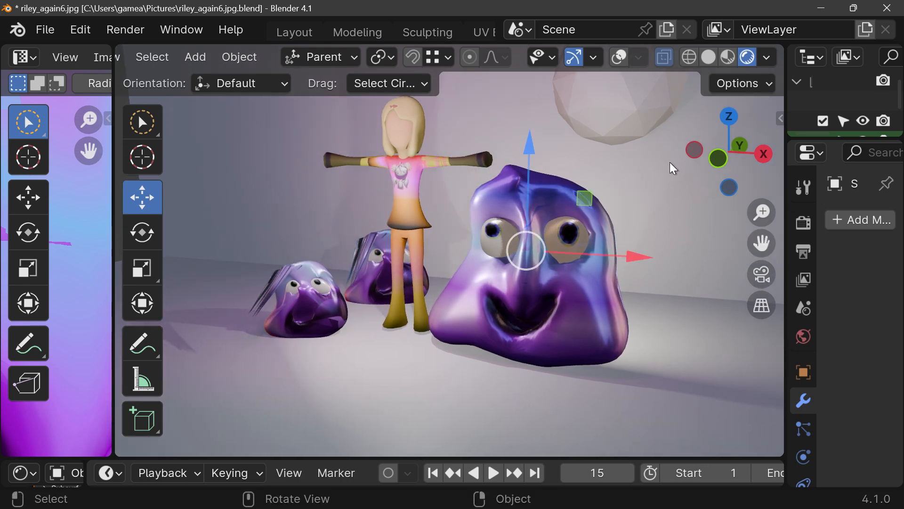
pyautogui.moveTo(742, 171); pyautogui.dragTo(588, 245)
pyautogui.moveTo(728, 184); pyautogui.dragTo(803, 178)
pyautogui.scroll(3, 410, 325)
pyautogui.scroll(-2, 416, 326)
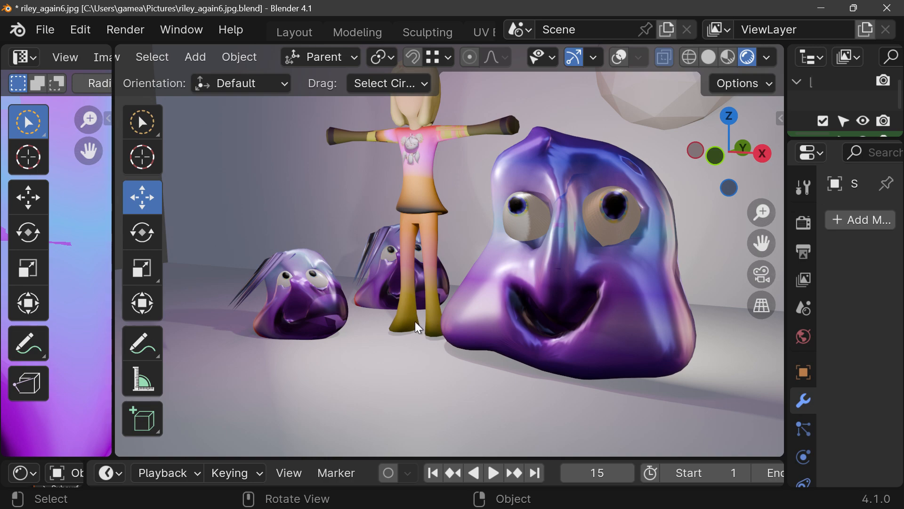
pyautogui.moveTo(758, 182)
pyautogui.mouseDown()
pyautogui.moveTo(688, 194)
pyautogui.moveTo(756, 202)
pyautogui.moveTo(759, 176)
pyautogui.moveTo(759, 228)
pyautogui.moveTo(748, 172)
pyautogui.mouseUp()
pyautogui.moveTo(762, 241); pyautogui.dragTo(757, 294)
pyautogui.moveTo(736, 148); pyautogui.dragTo(715, 167)
pyautogui.scroll(-2, 665, 194)
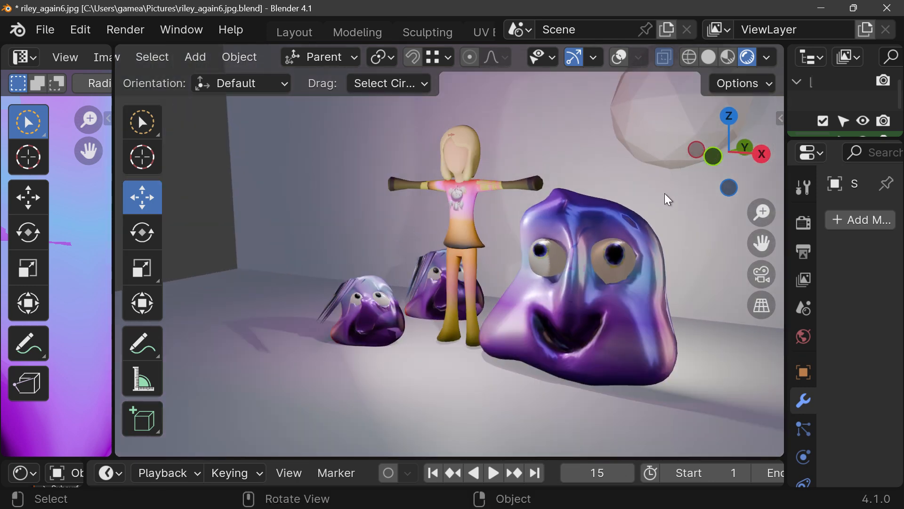
pyautogui.moveTo(759, 242); pyautogui.dragTo(690, 262)
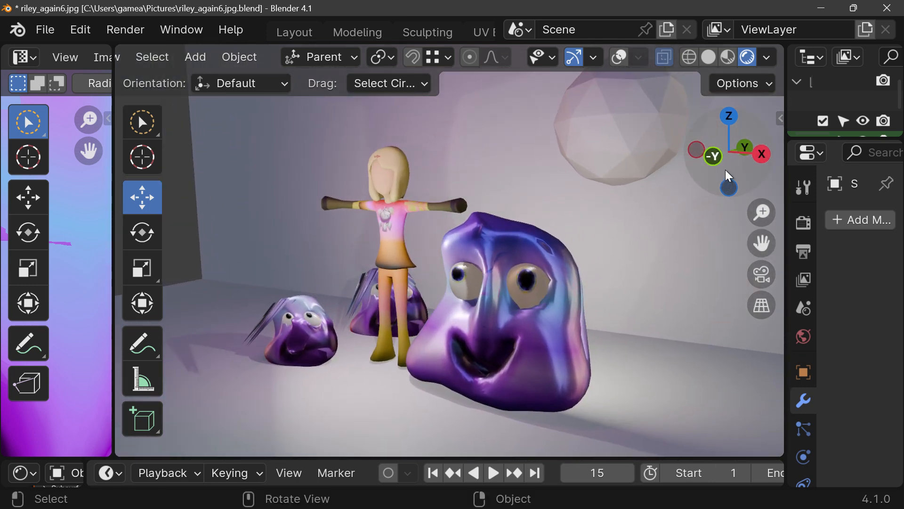